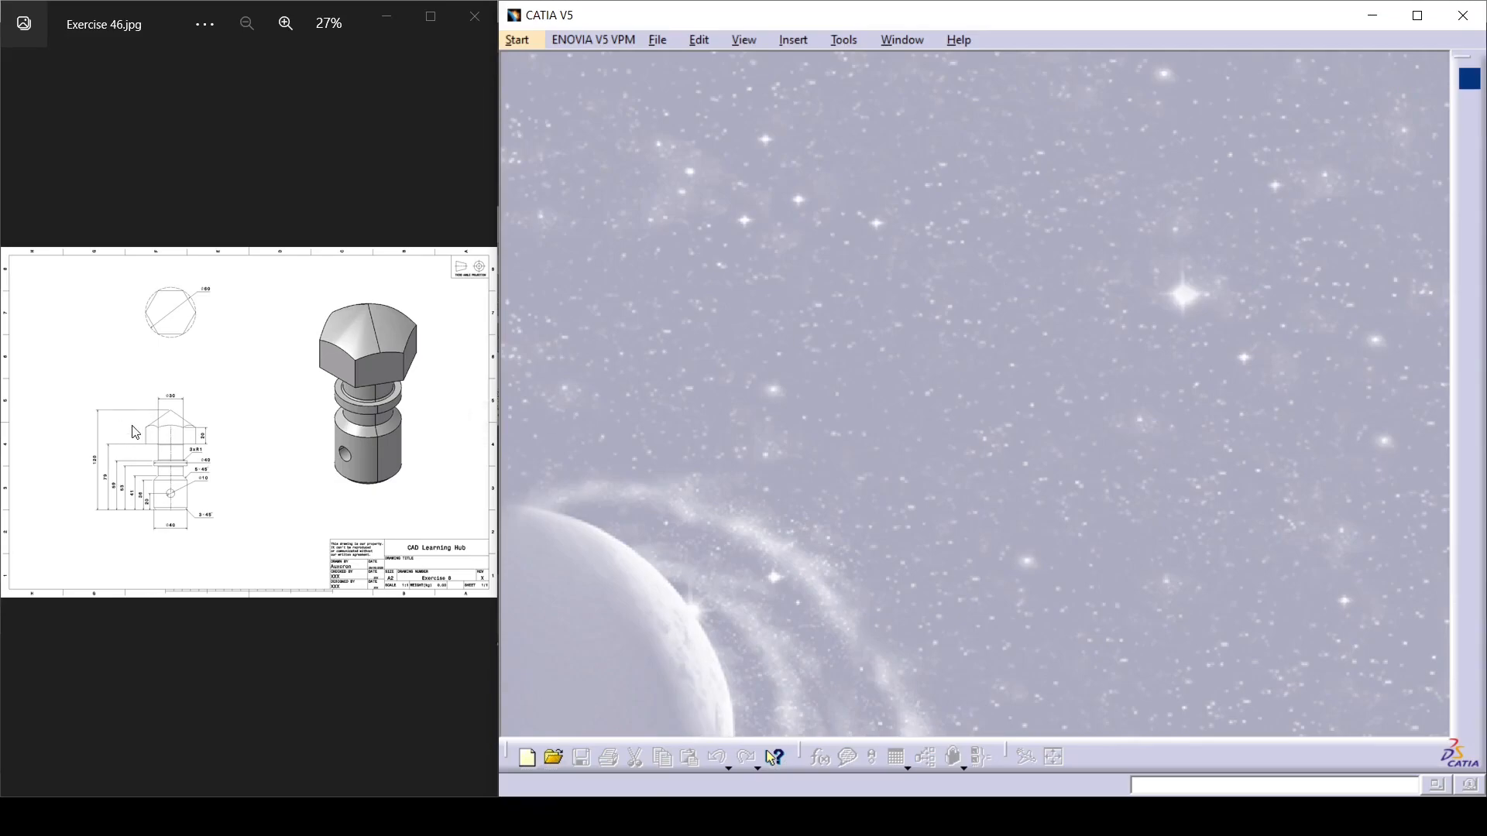
Switch to CATIA and create a new Part Design part named "Catia Tutorial #1".
{"action": "scroll", "coordinate": [167, 468], "scroll_direction": "up", "scroll_amount": 5}
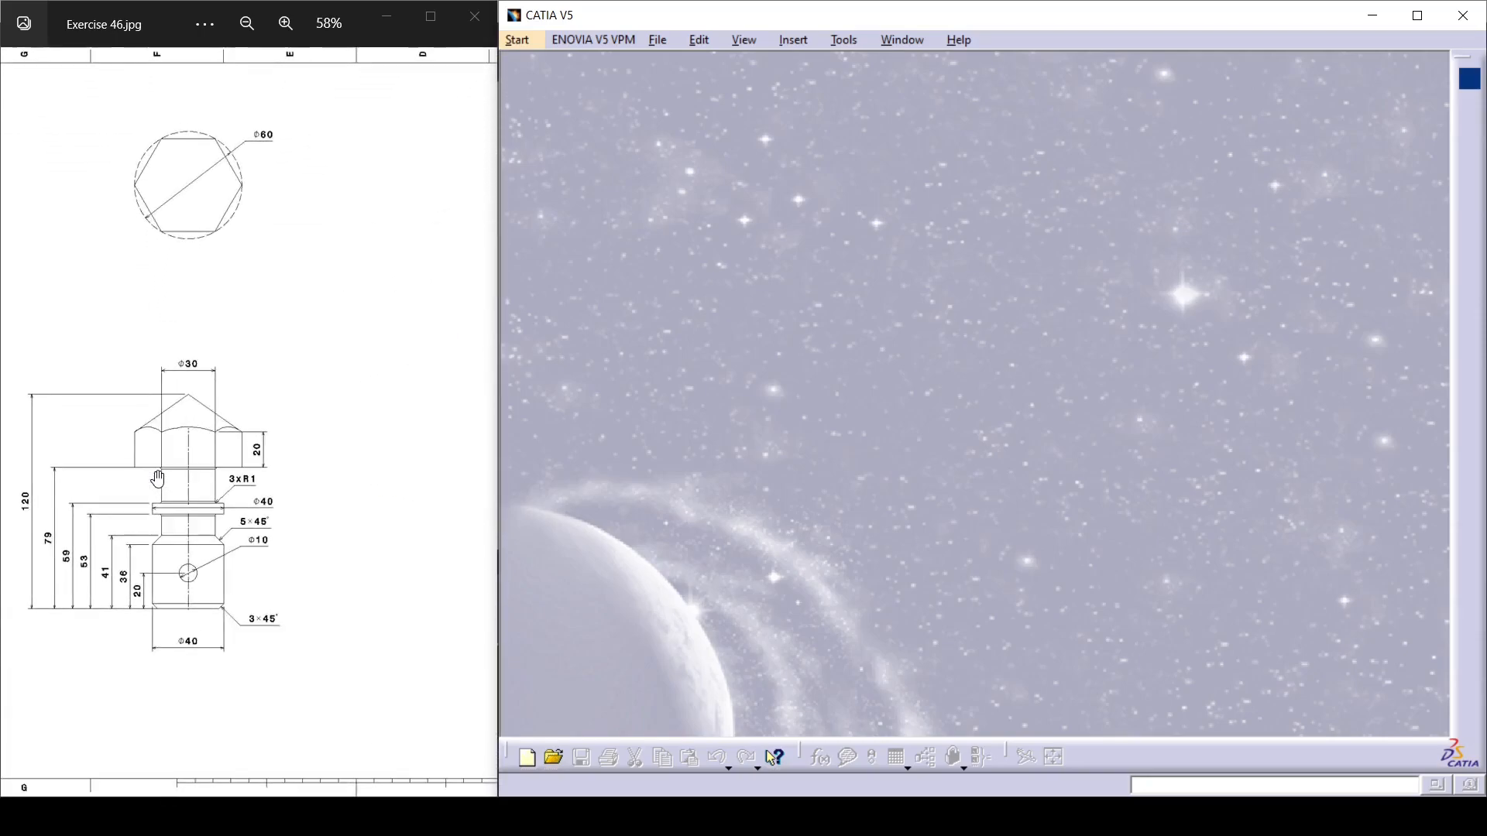
{"action": "scroll", "coordinate": [170, 457], "scroll_direction": "up", "scroll_amount": 2}
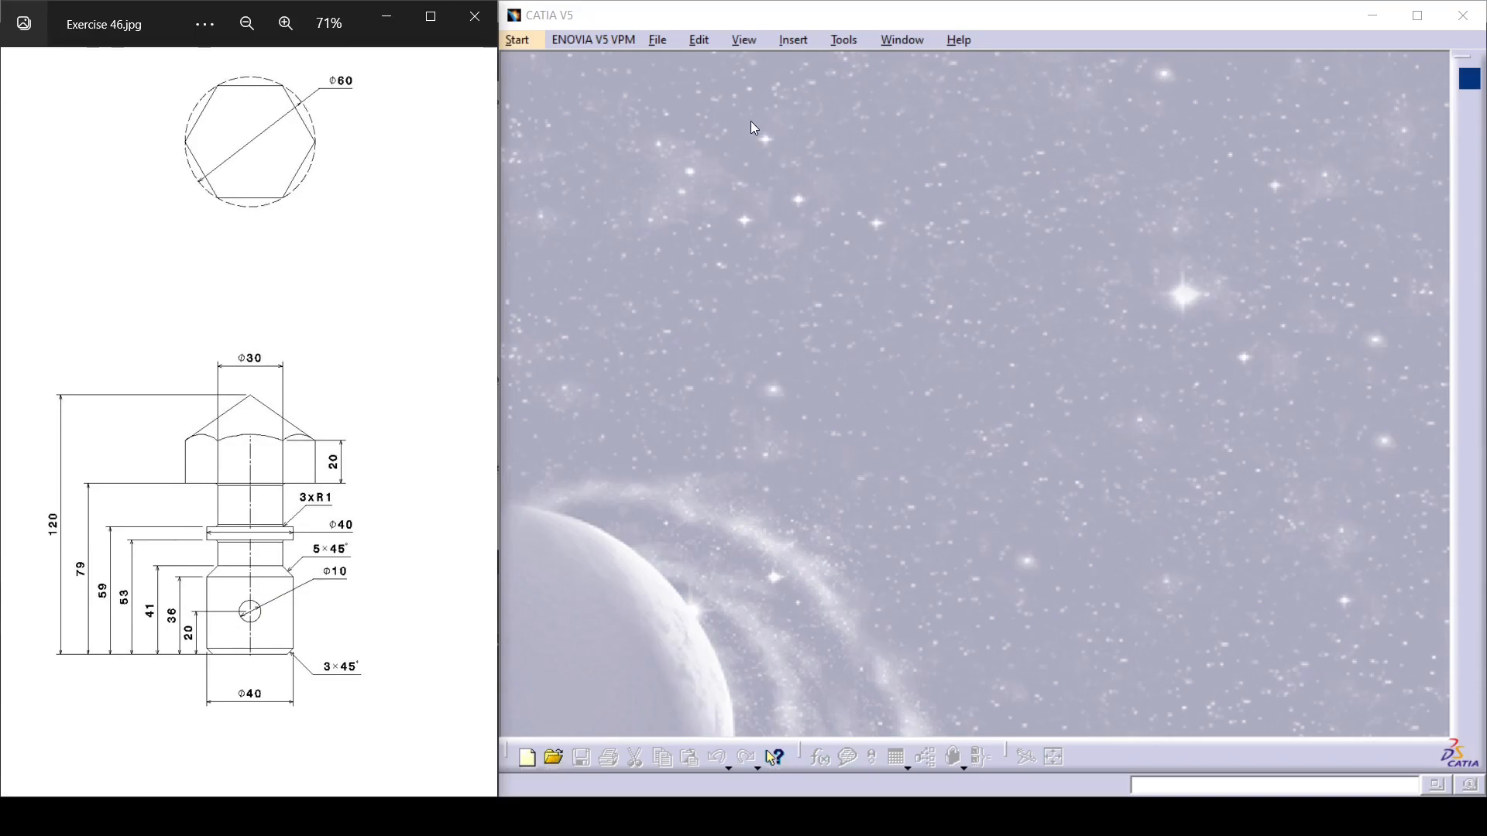
{"action": "left_click", "coordinate": [611, 23]}
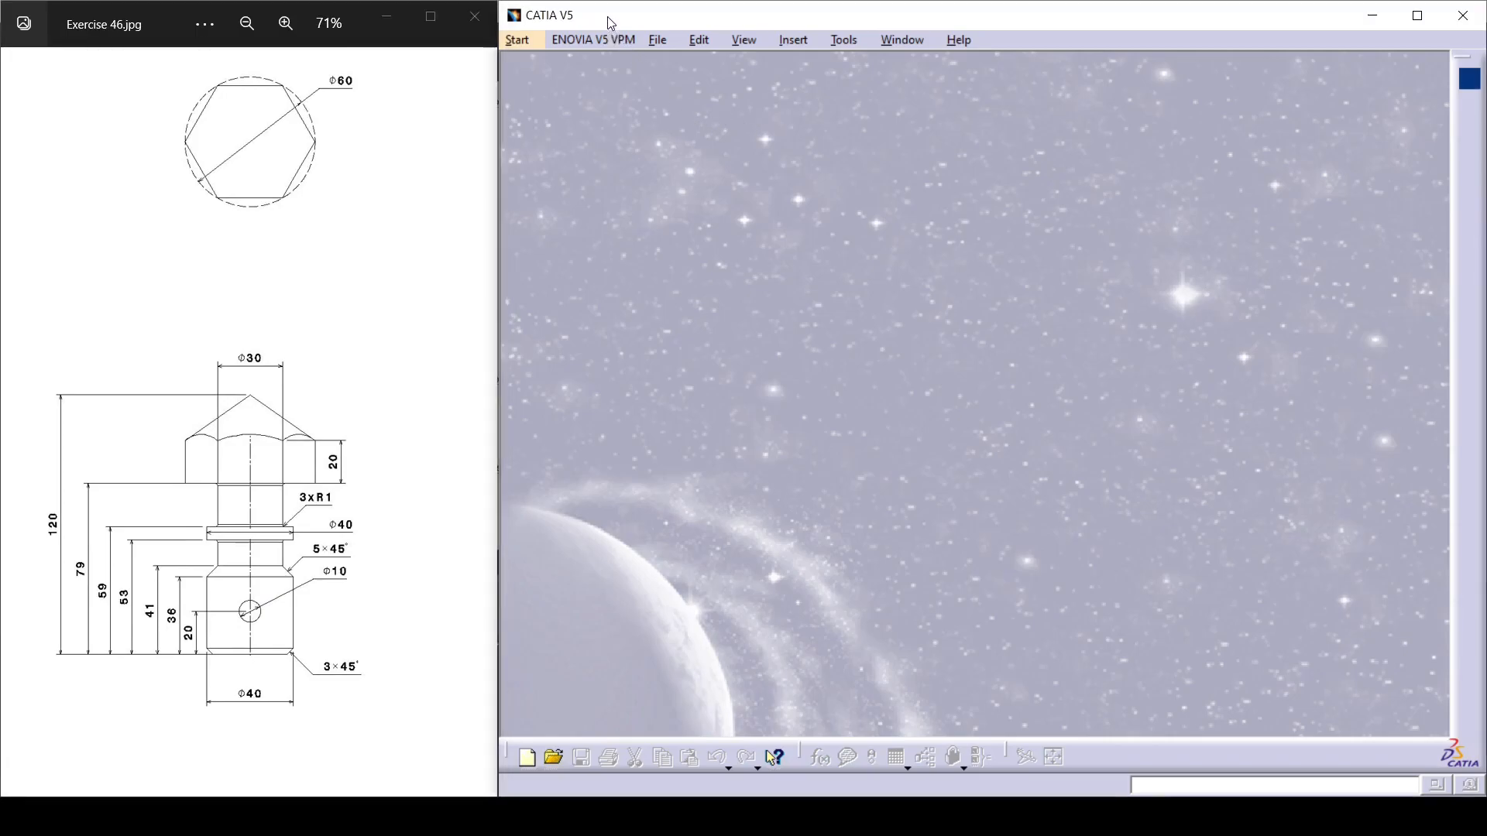
{"action": "left_click", "coordinate": [517, 39]}
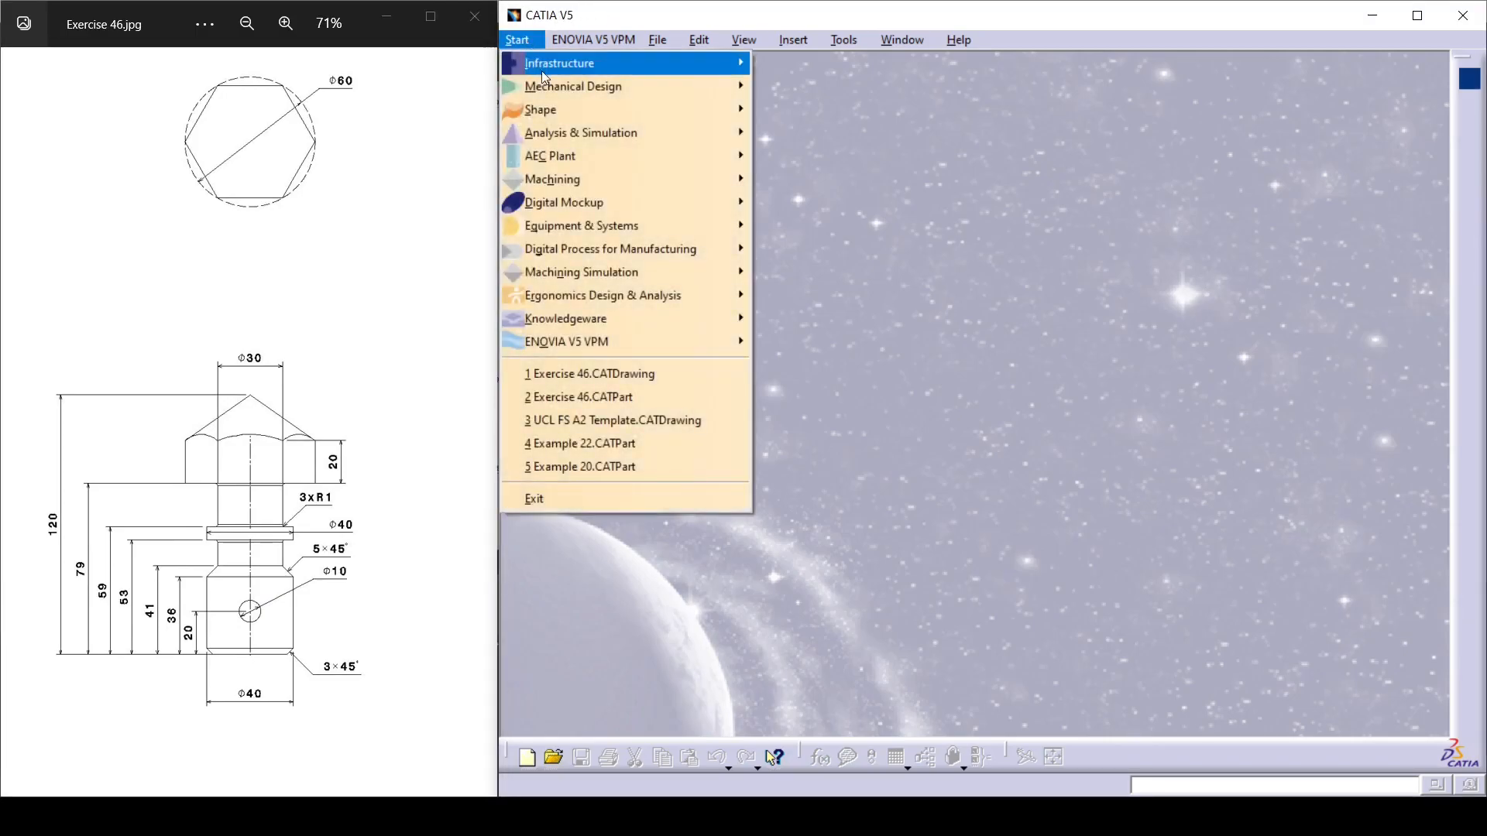
{"action": "mouse_move", "coordinate": [658, 86]}
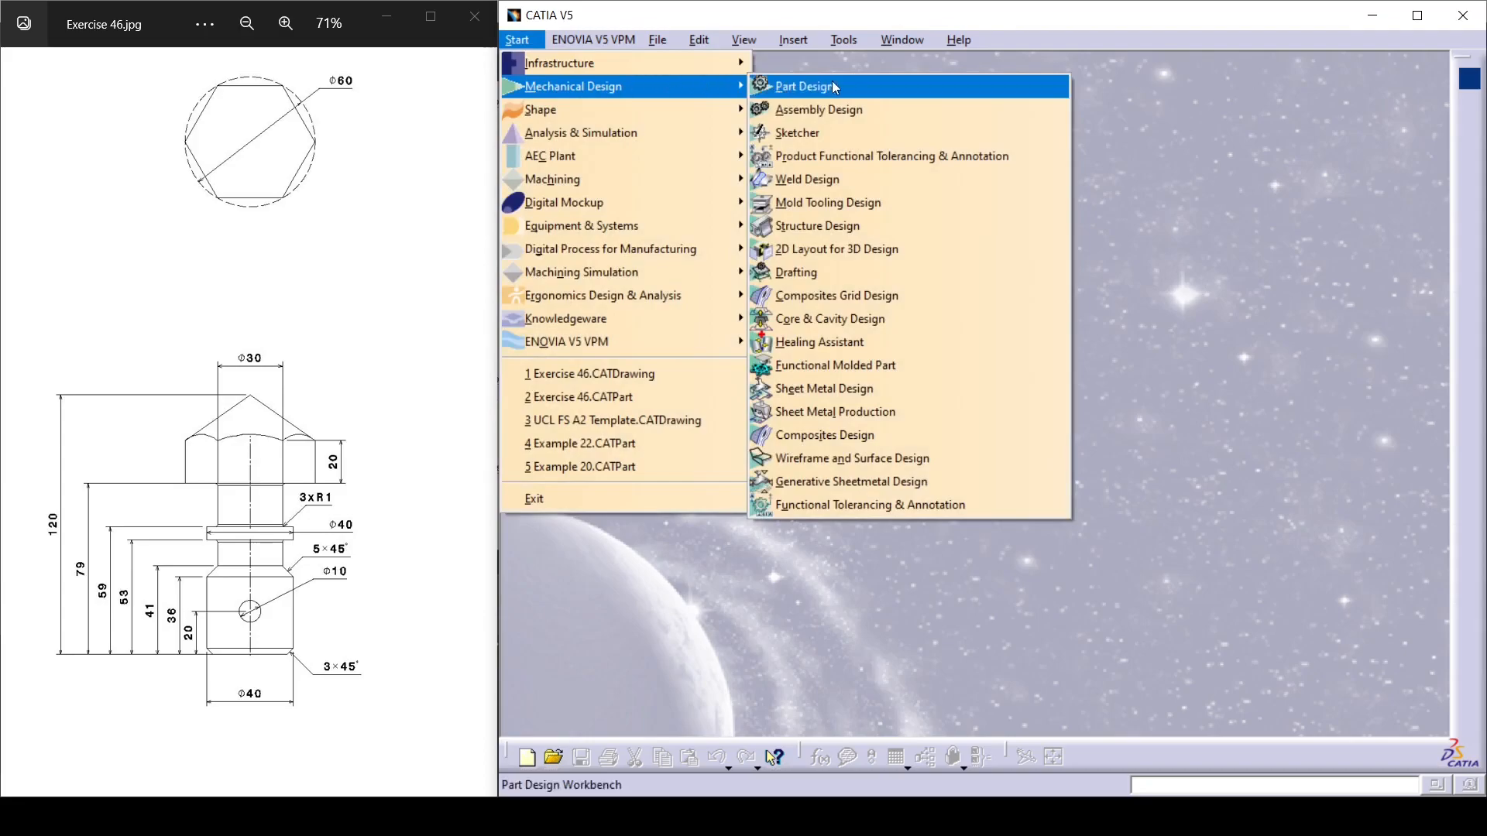
{"action": "left_click", "coordinate": [847, 87]}
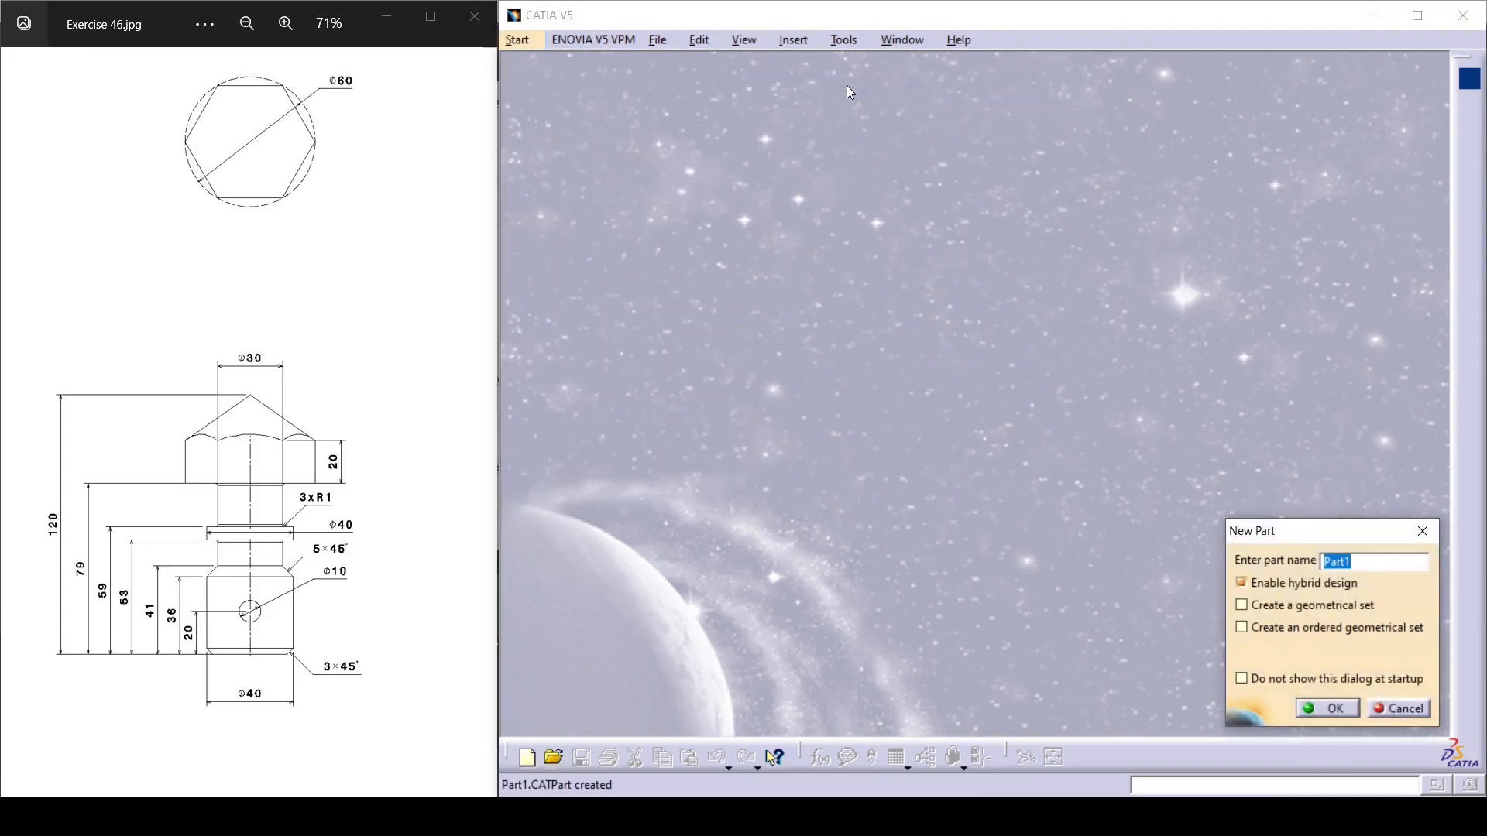
{"action": "type", "text": "Catia Tutorial #1"}
{"action": "key", "text": "Return"}
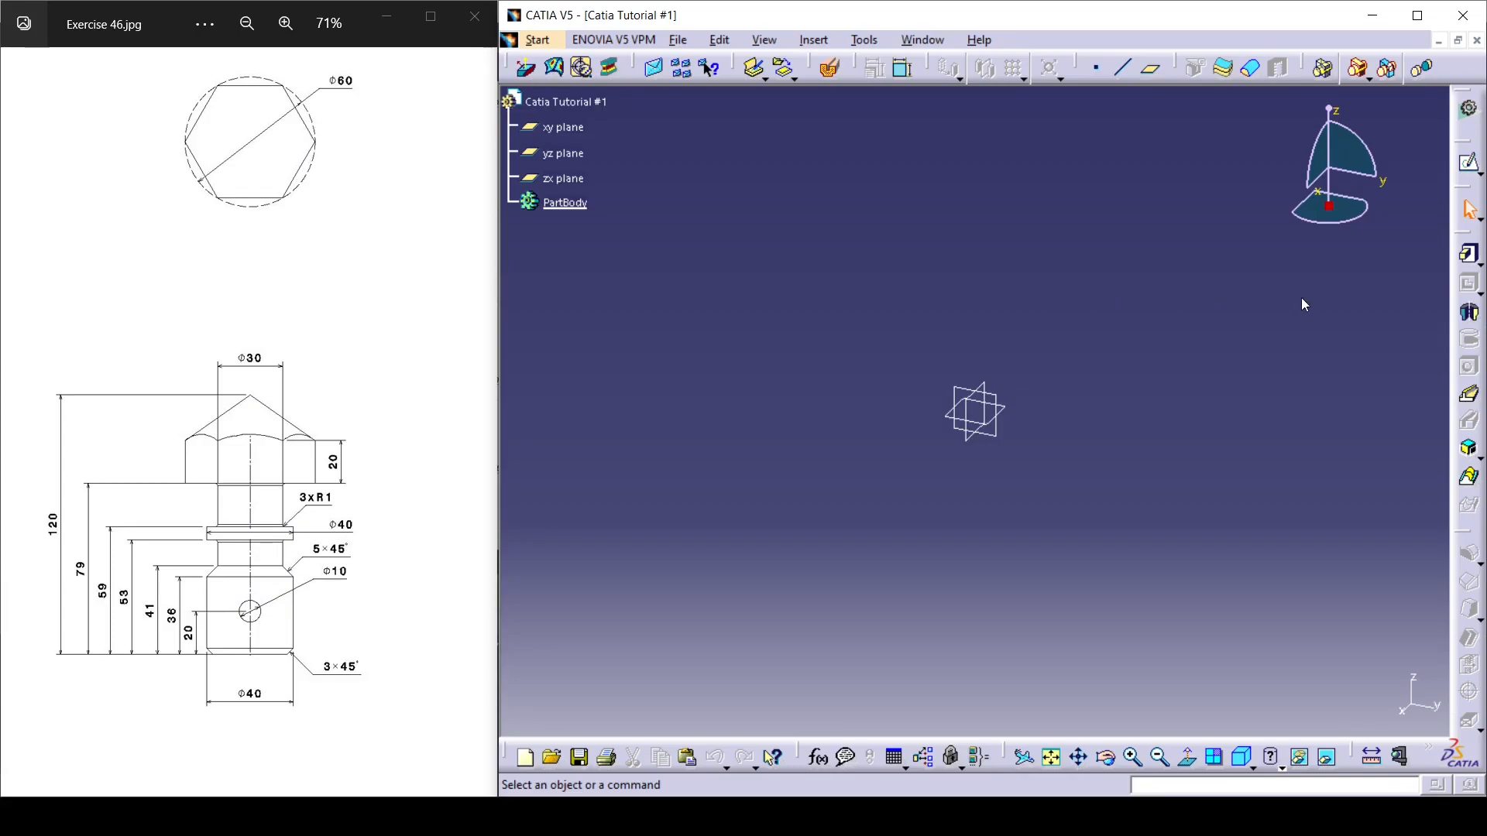
Open a sketch on the yz plane and draw the profile's stepped lower outline from the origin, about 41 mm wide and 62 mm high.
{"action": "left_click", "coordinate": [1469, 164]}
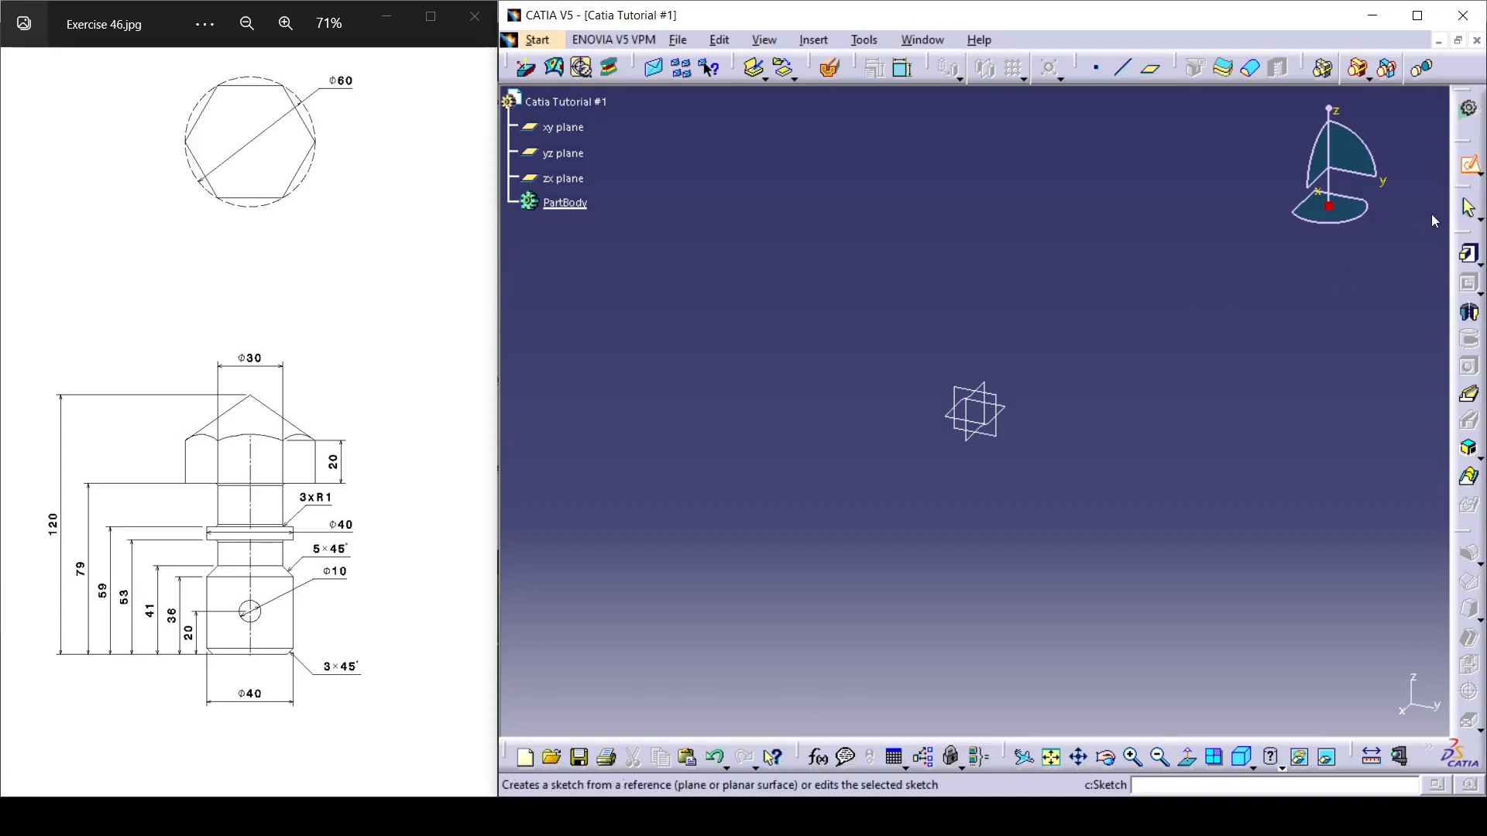
{"action": "left_click", "coordinate": [1001, 426]}
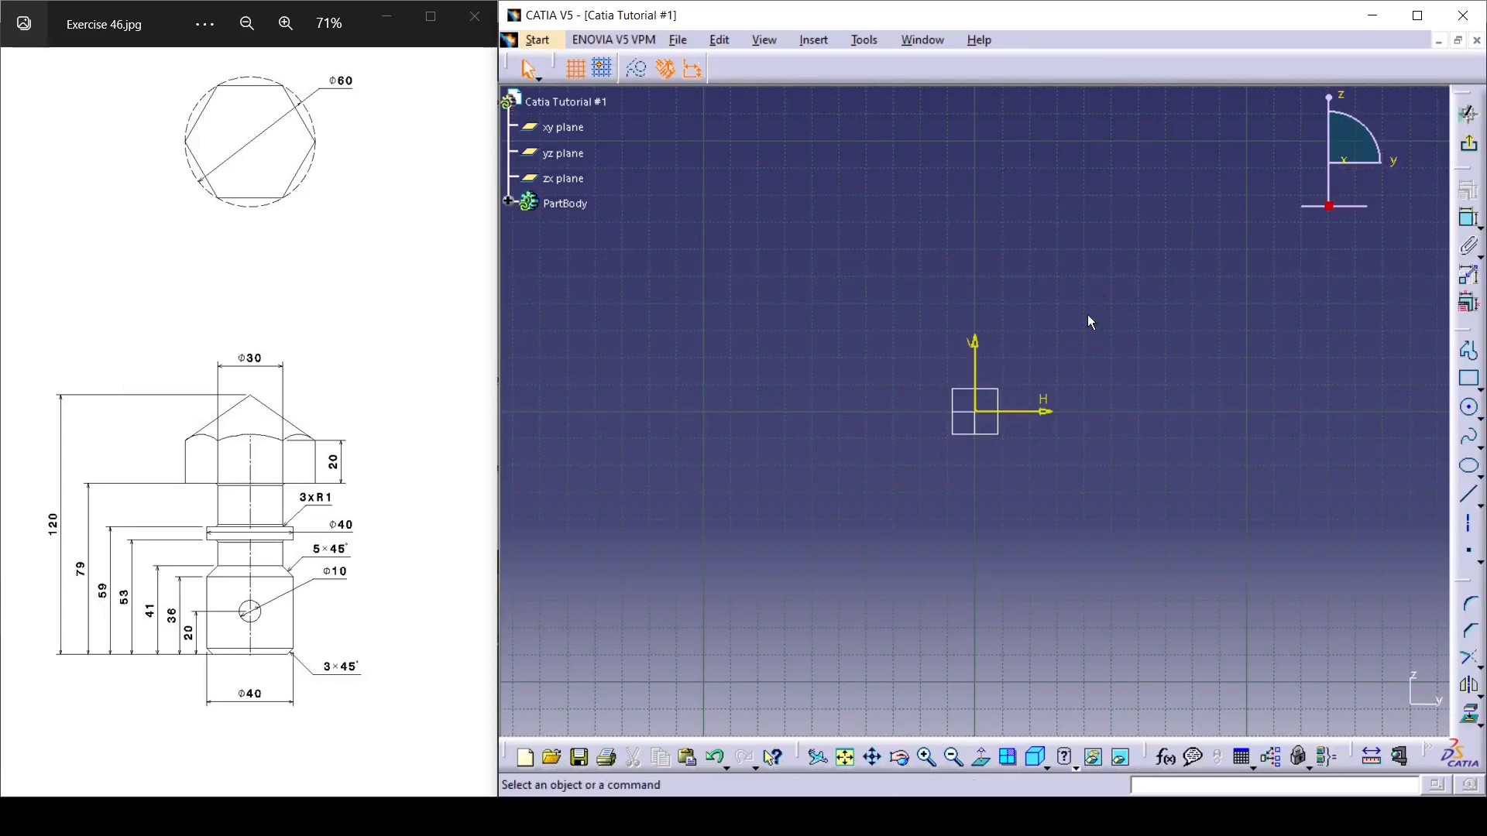
{"action": "left_click", "coordinate": [1469, 351]}
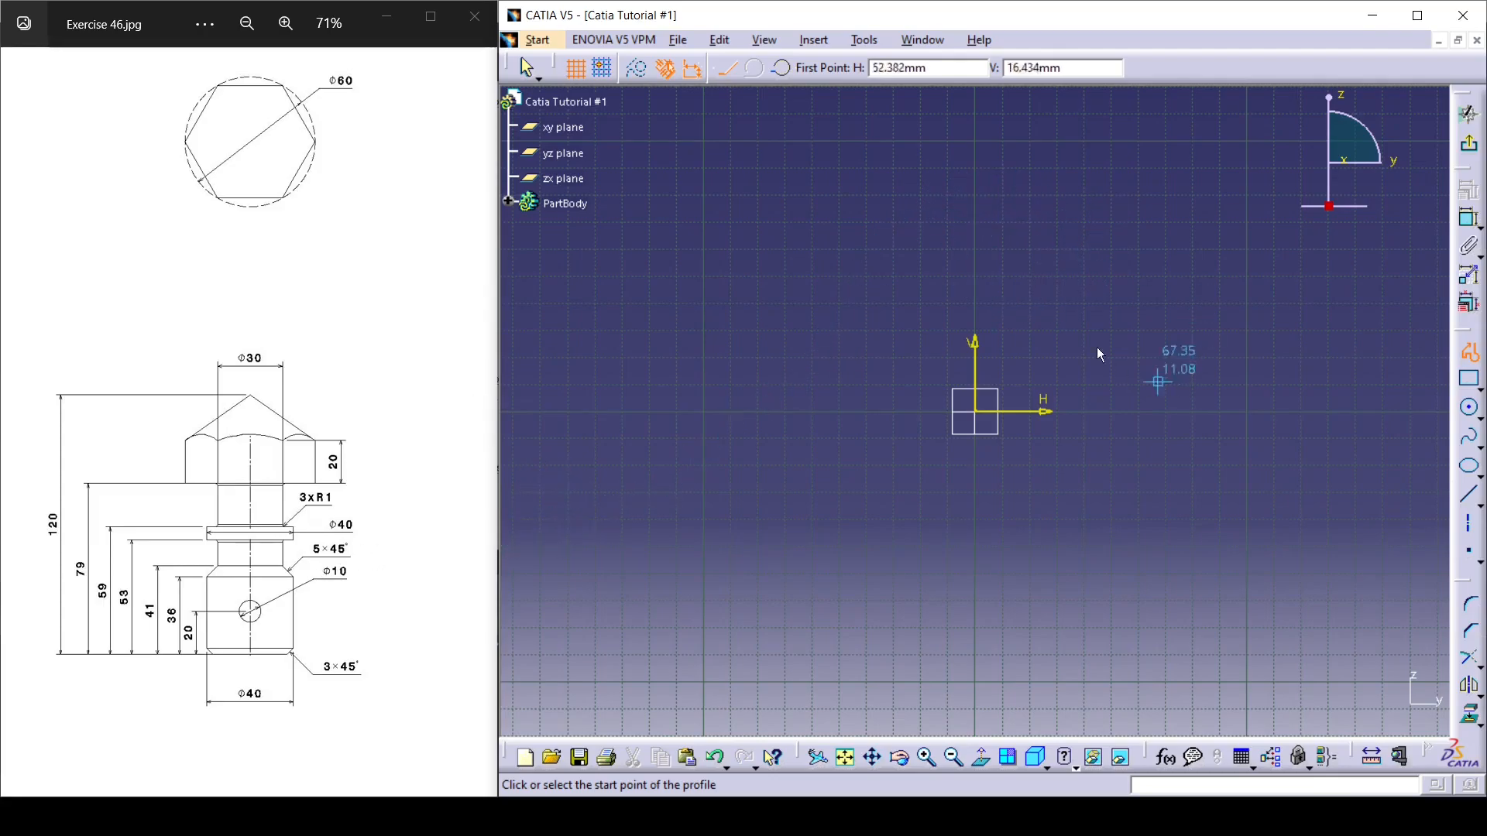
{"action": "left_click", "coordinate": [977, 412]}
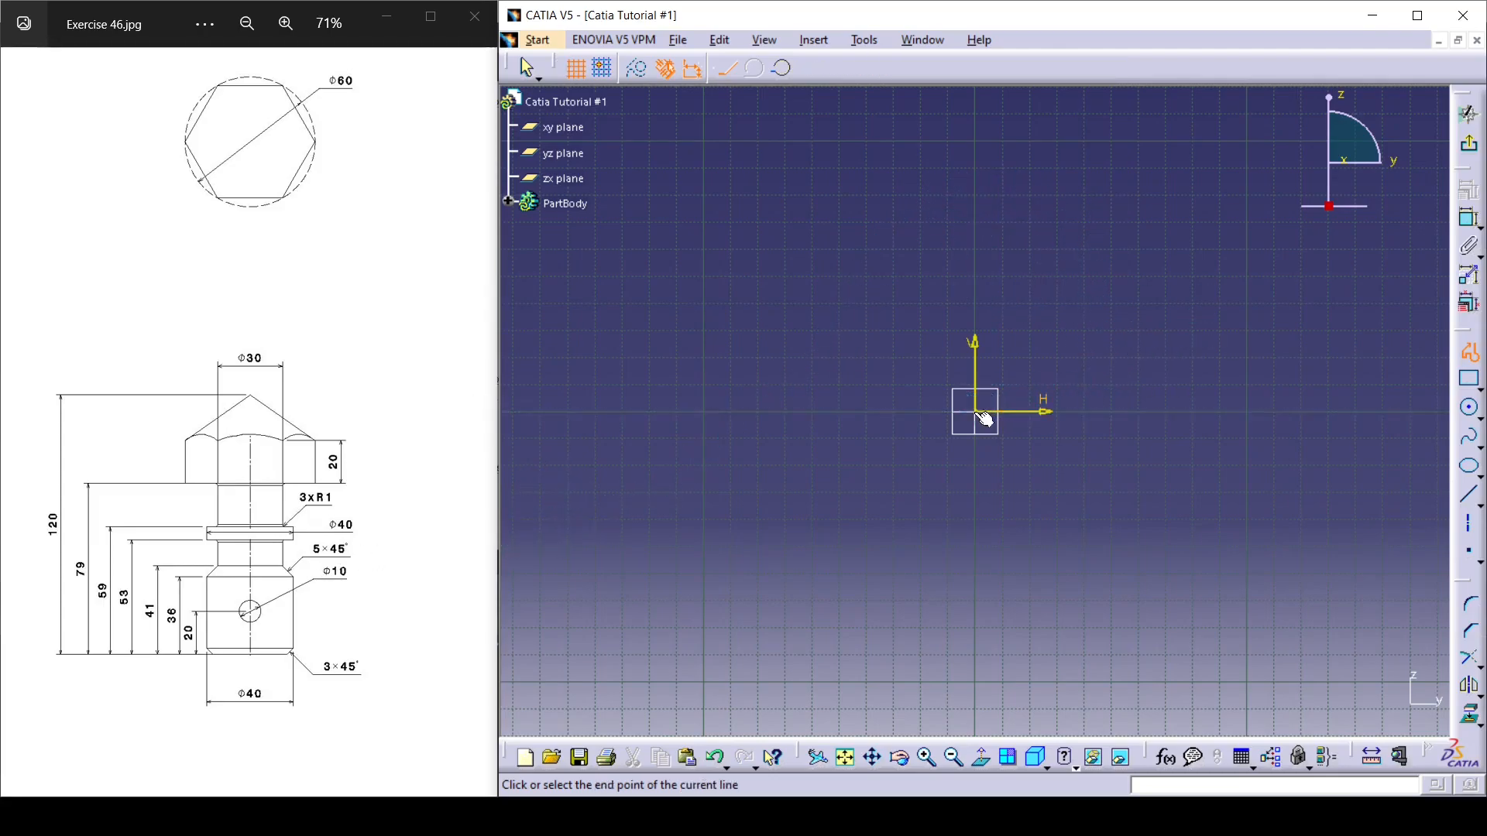
{"action": "left_click", "coordinate": [1086, 411]}
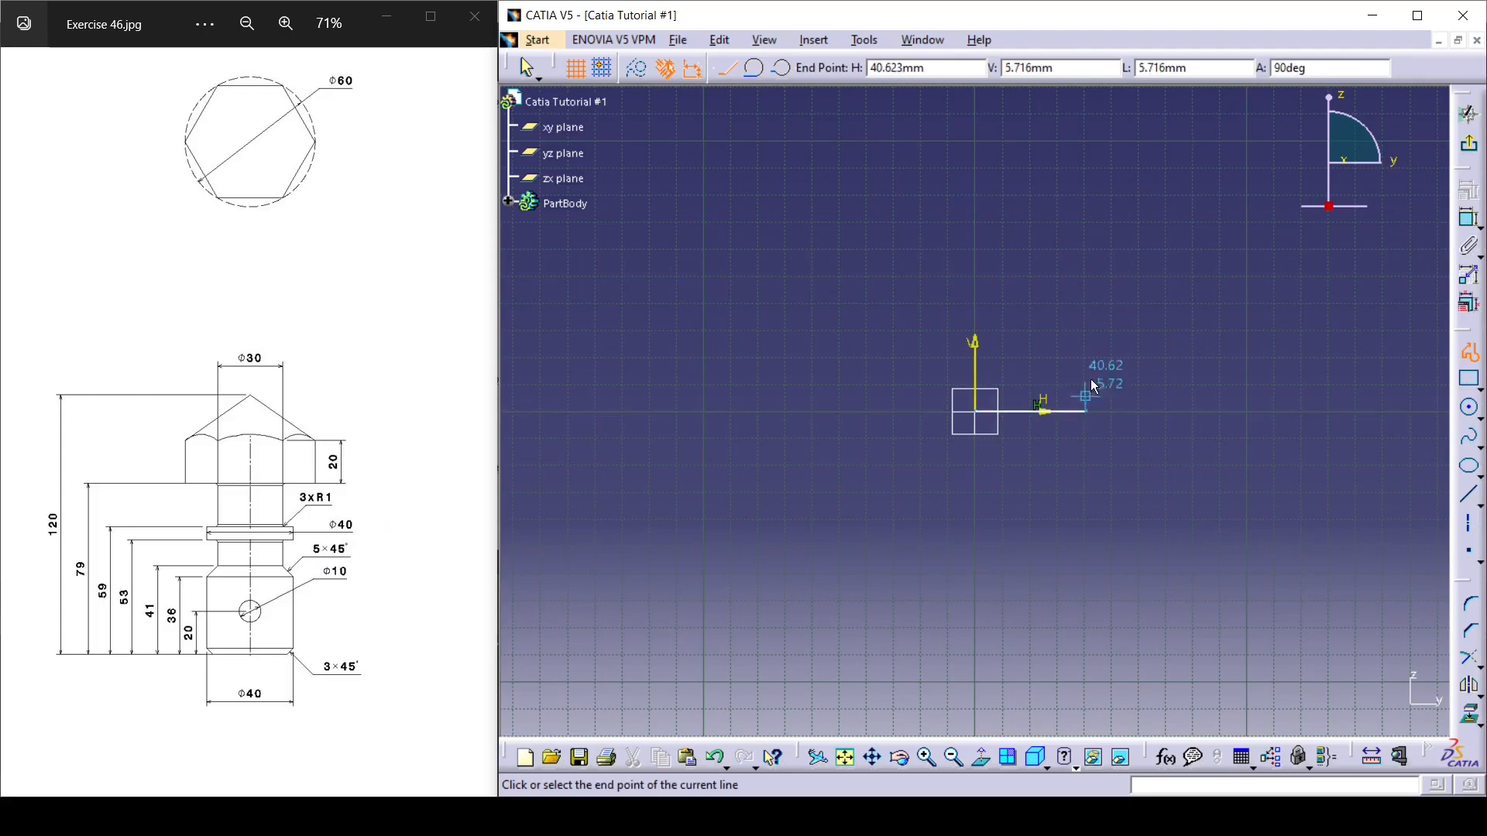
{"action": "left_click", "coordinate": [1085, 303]}
{"action": "left_click", "coordinate": [1063, 306]}
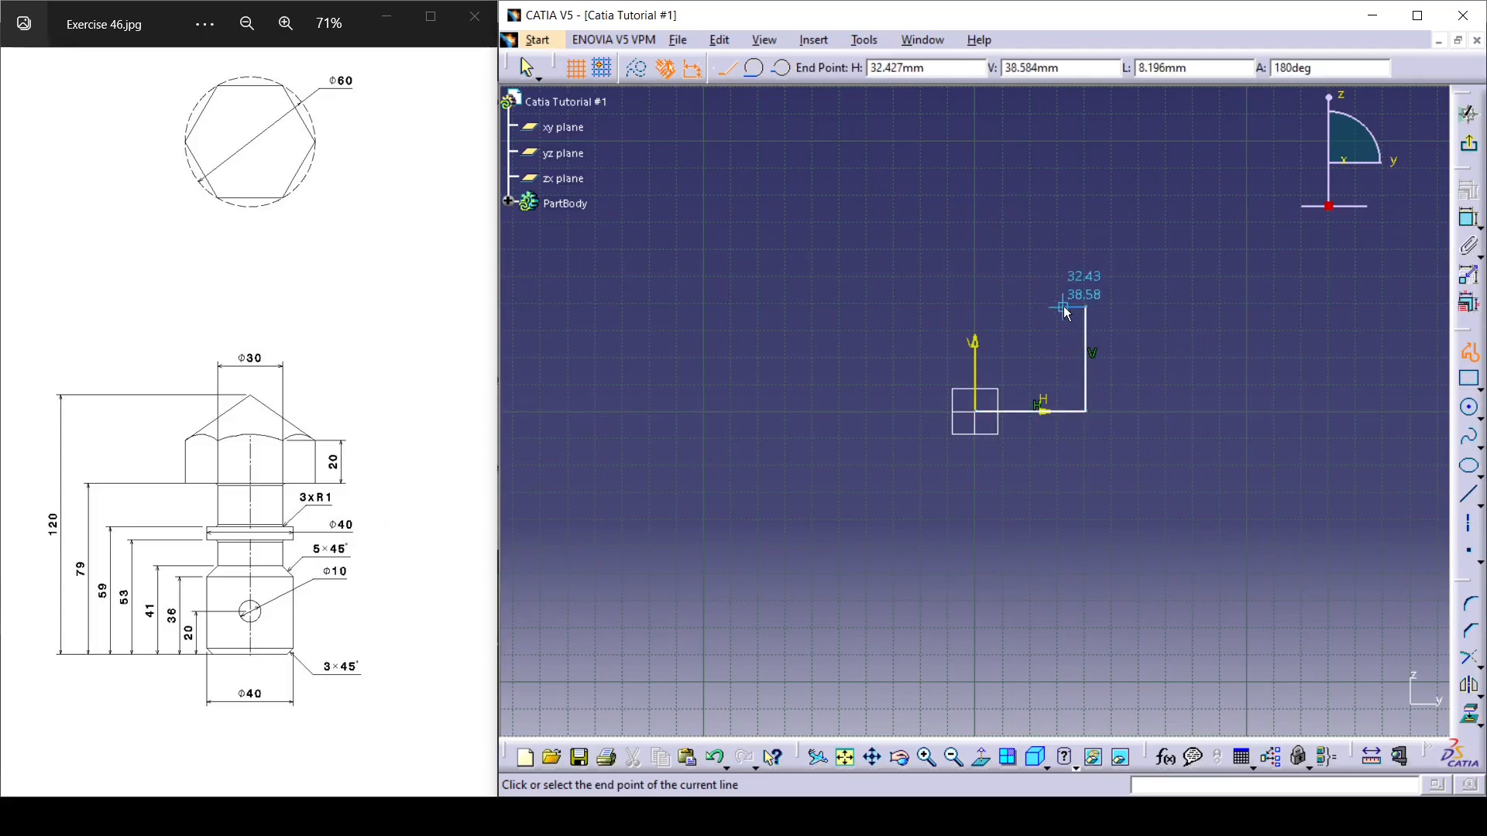
{"action": "left_click", "coordinate": [1063, 245]}
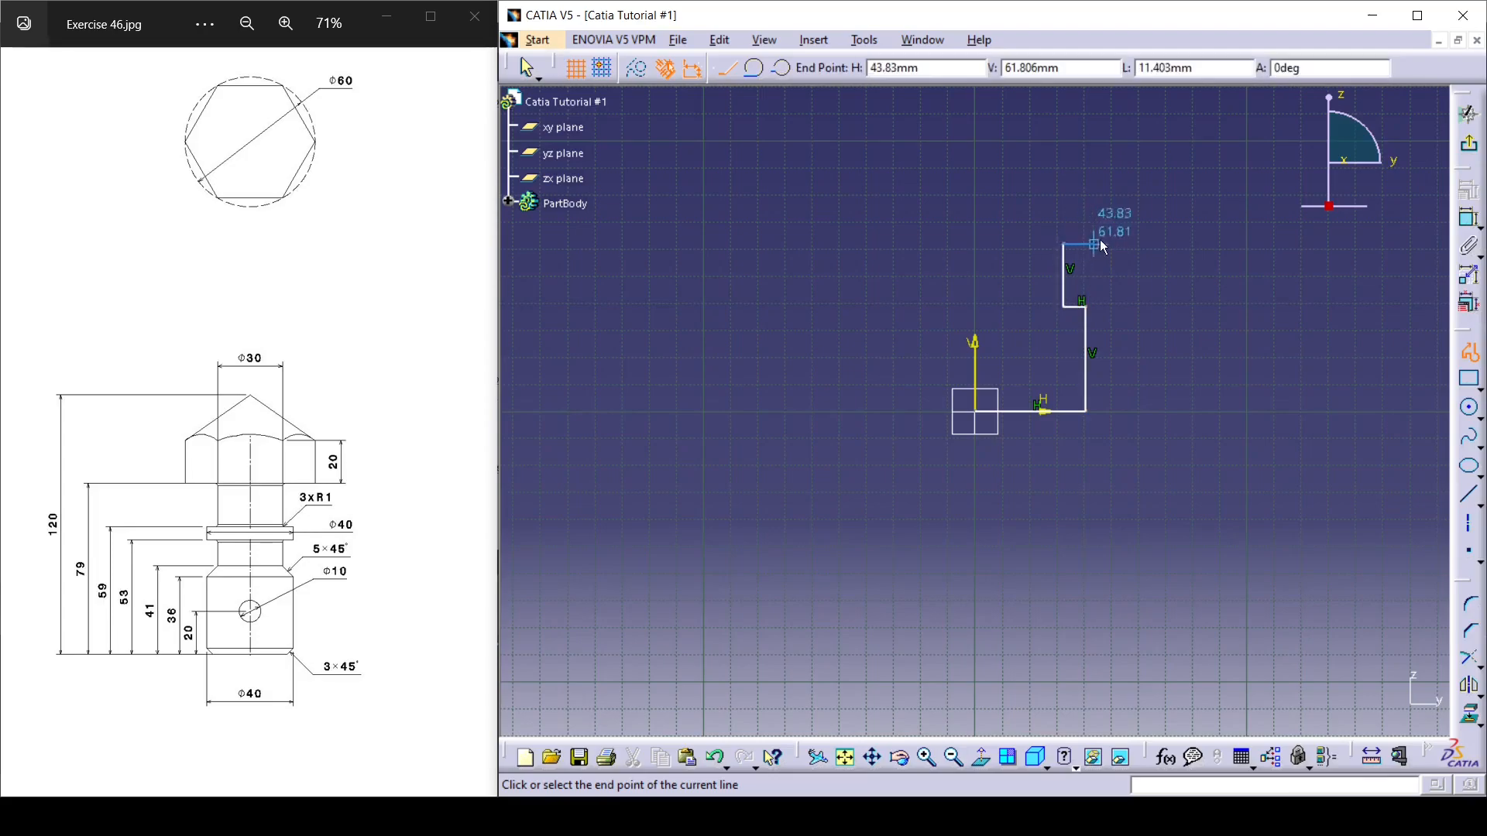
Continue the profile with a collar and wider head, slope to the vertical axis at about 162 mm height, and close it at the origin.
{"action": "left_click", "coordinate": [1115, 245]}
{"action": "left_click", "coordinate": [1115, 219]}
{"action": "left_click", "coordinate": [1063, 219]}
{"action": "left_click", "coordinate": [1063, 185]}
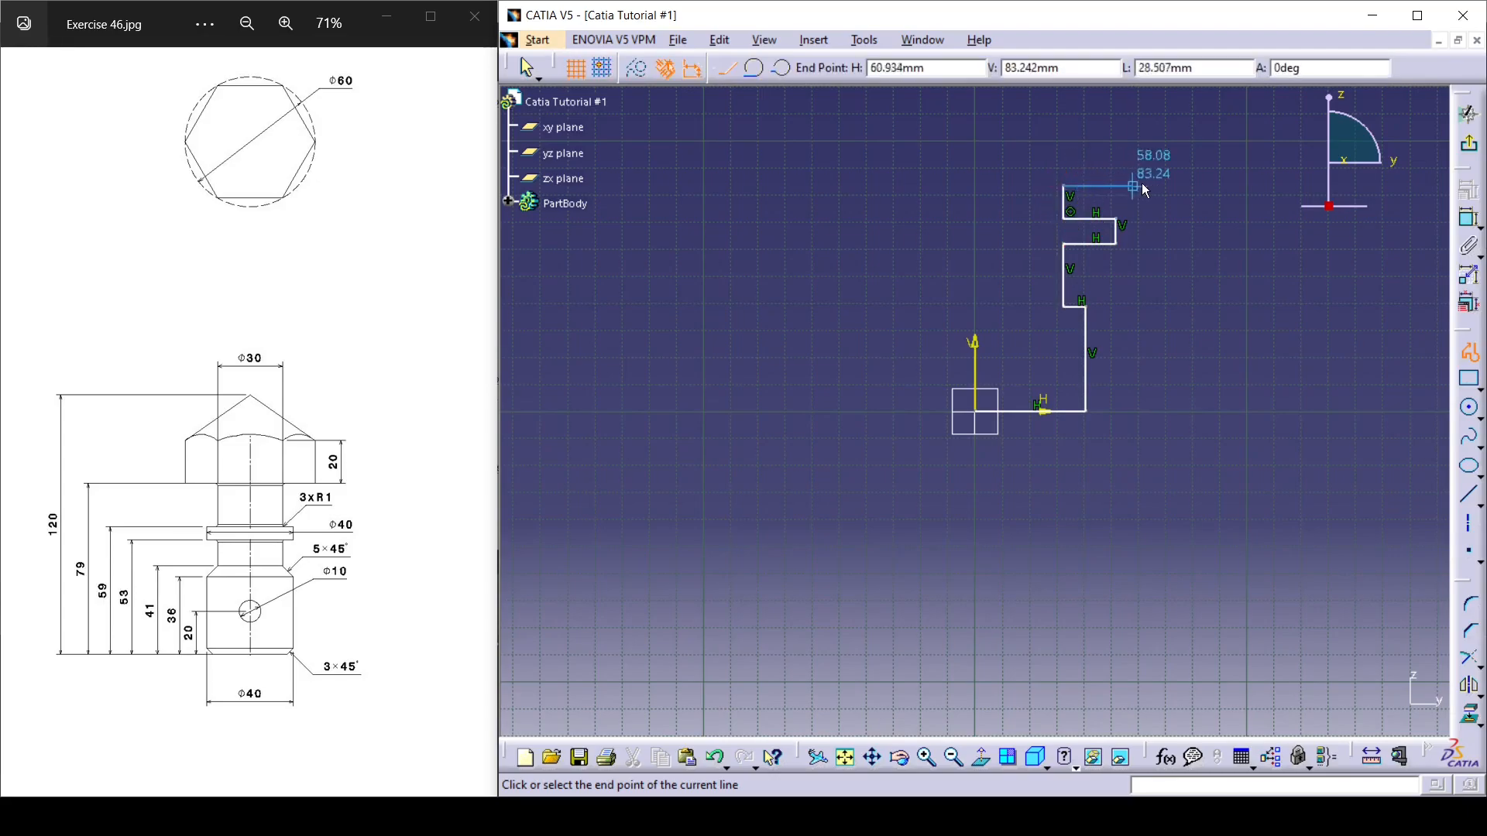
{"action": "left_click", "coordinate": [1161, 187]}
{"action": "left_click", "coordinate": [1161, 119]}
{"action": "middle_click_drag", "start_coordinate": [1057, 132], "coordinate": [1078, 277]}
{"action": "left_click", "coordinate": [995, 116]}
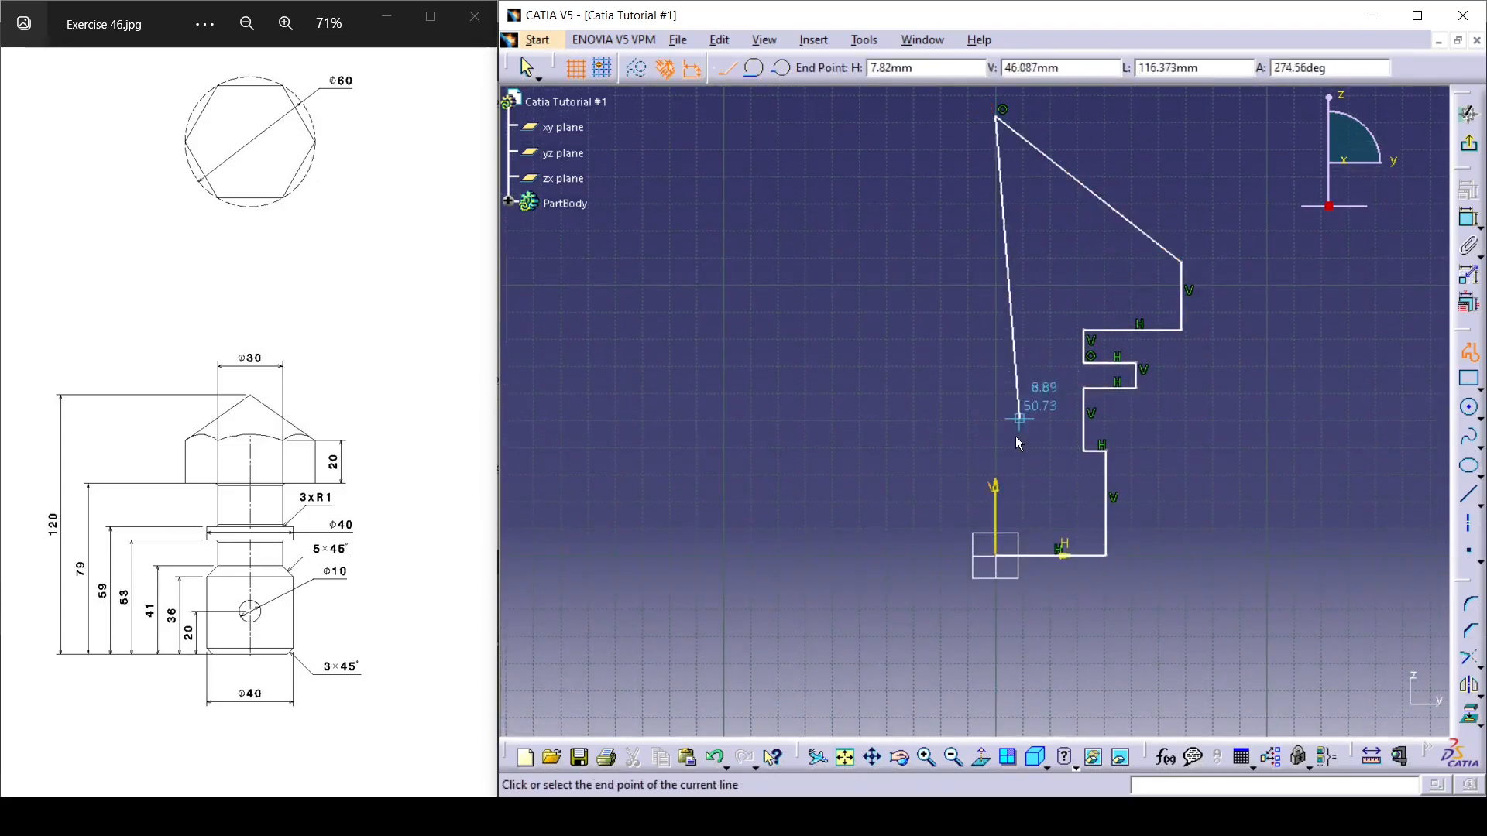
{"action": "left_click", "coordinate": [998, 557]}
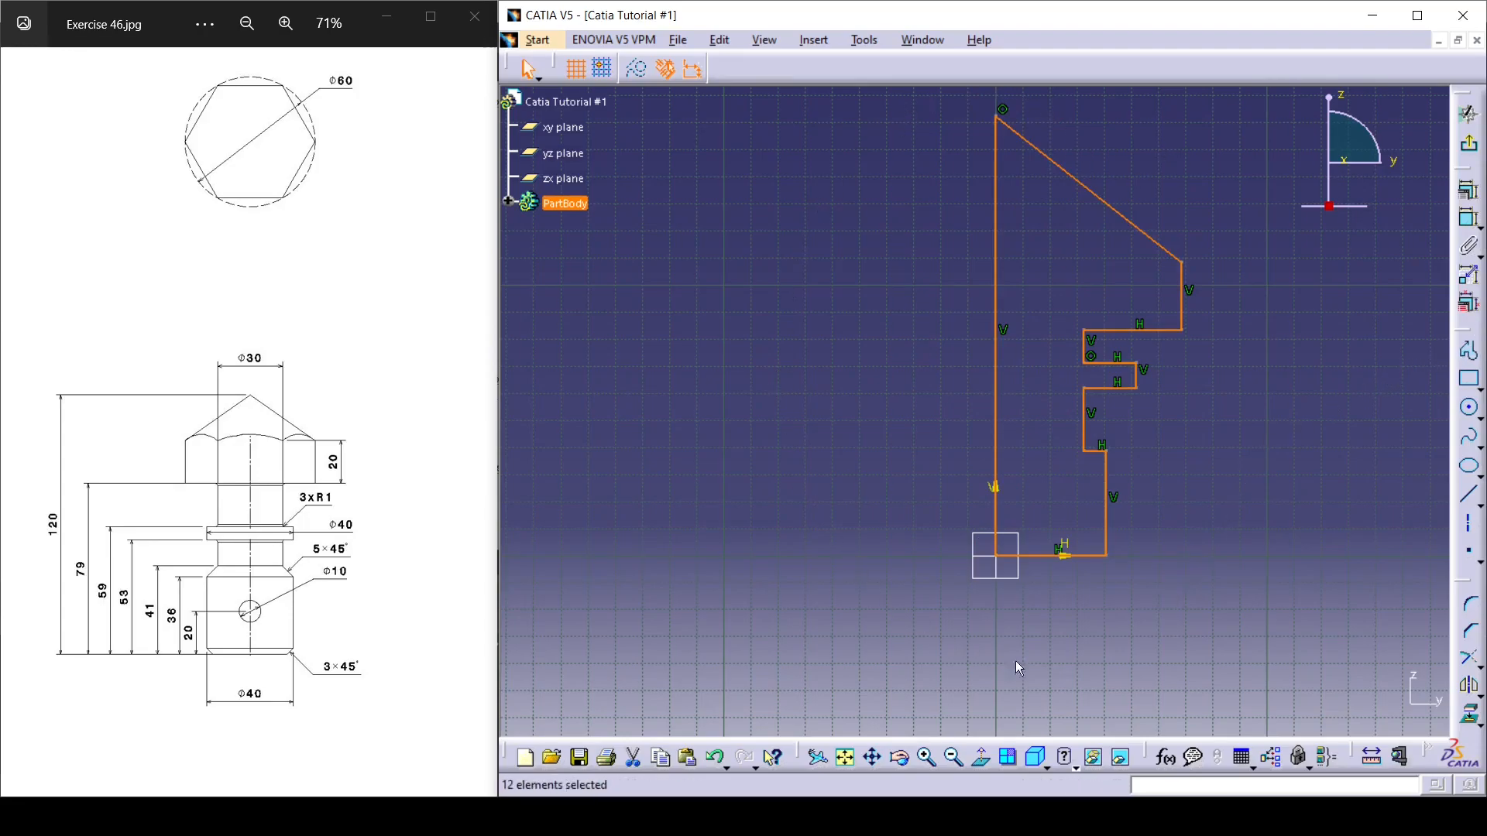
{"action": "left_click", "coordinate": [827, 412]}
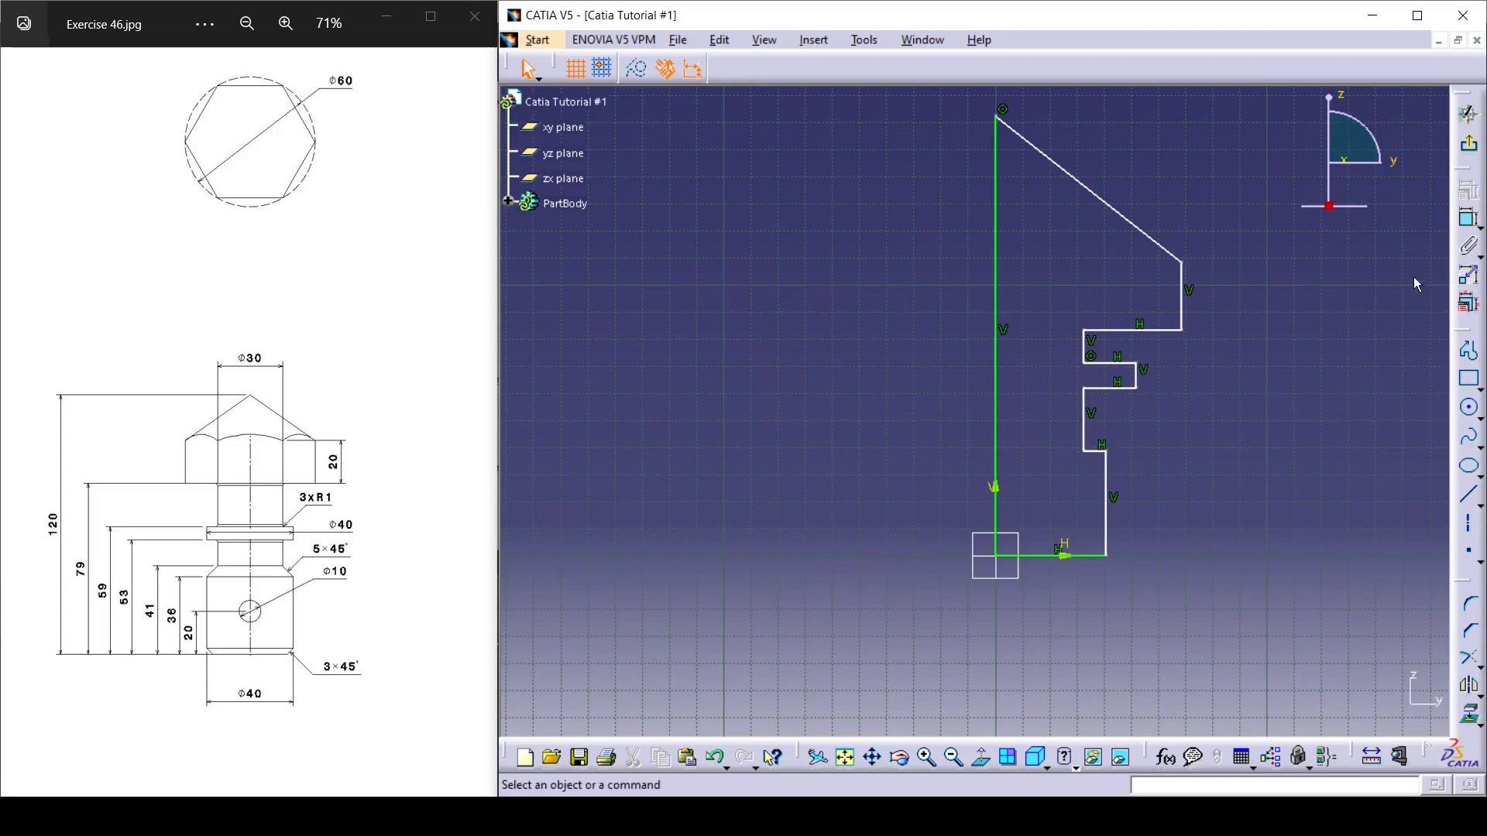
Dimension the profile's overall height and the head's outer vertical edge, and set the overall height to 120 mm.
{"action": "left_click", "coordinate": [1469, 220]}
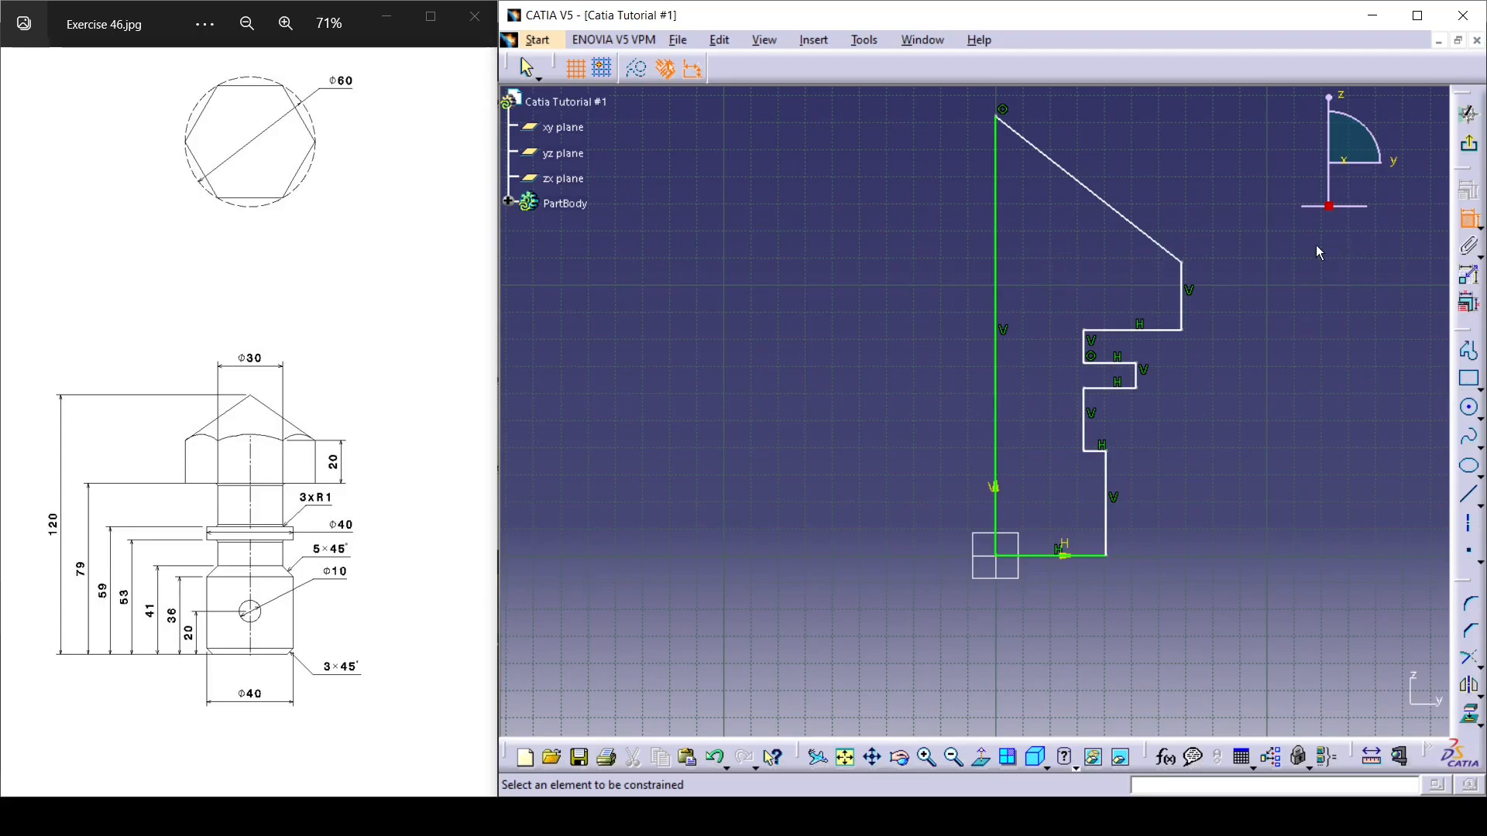
{"action": "left_click", "coordinate": [997, 277]}
{"action": "left_click", "coordinate": [839, 329]}
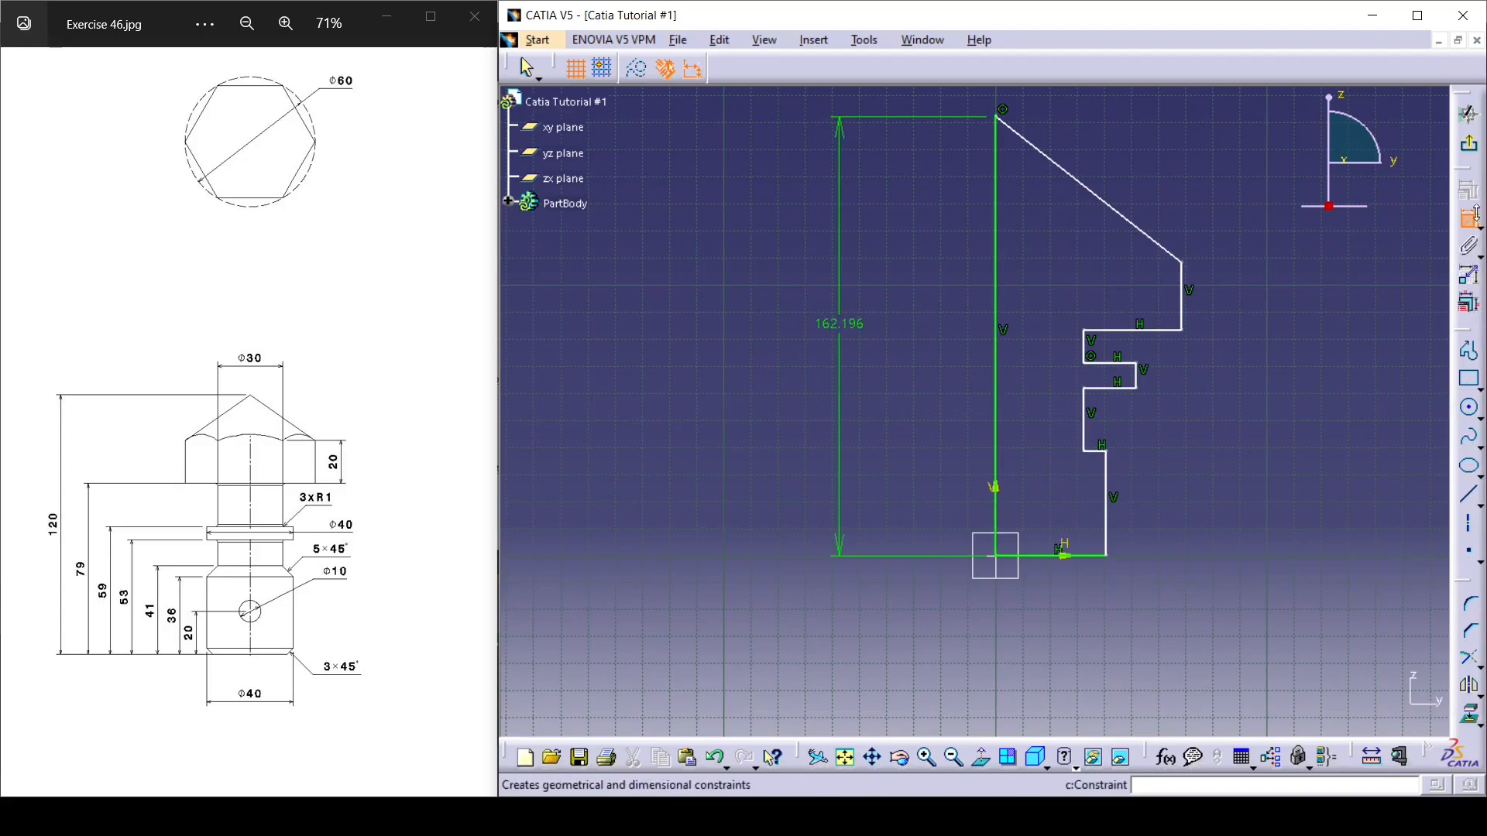
{"action": "left_click", "coordinate": [1181, 300]}
{"action": "left_click", "coordinate": [1294, 298]}
{"action": "double_click", "coordinate": [844, 326]}
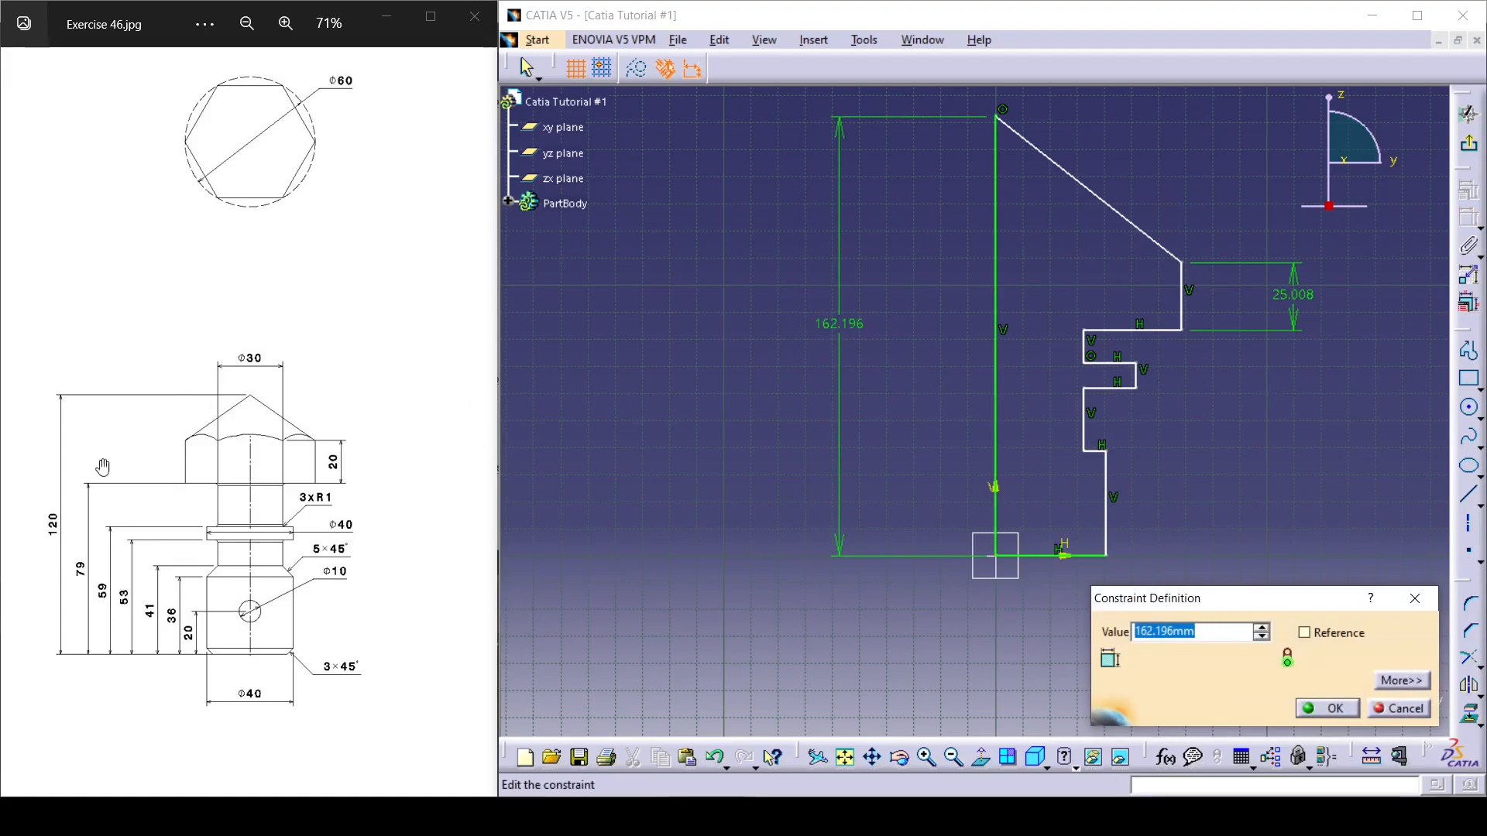
{"action": "type", "text": "120"}
{"action": "key", "text": "Return"}
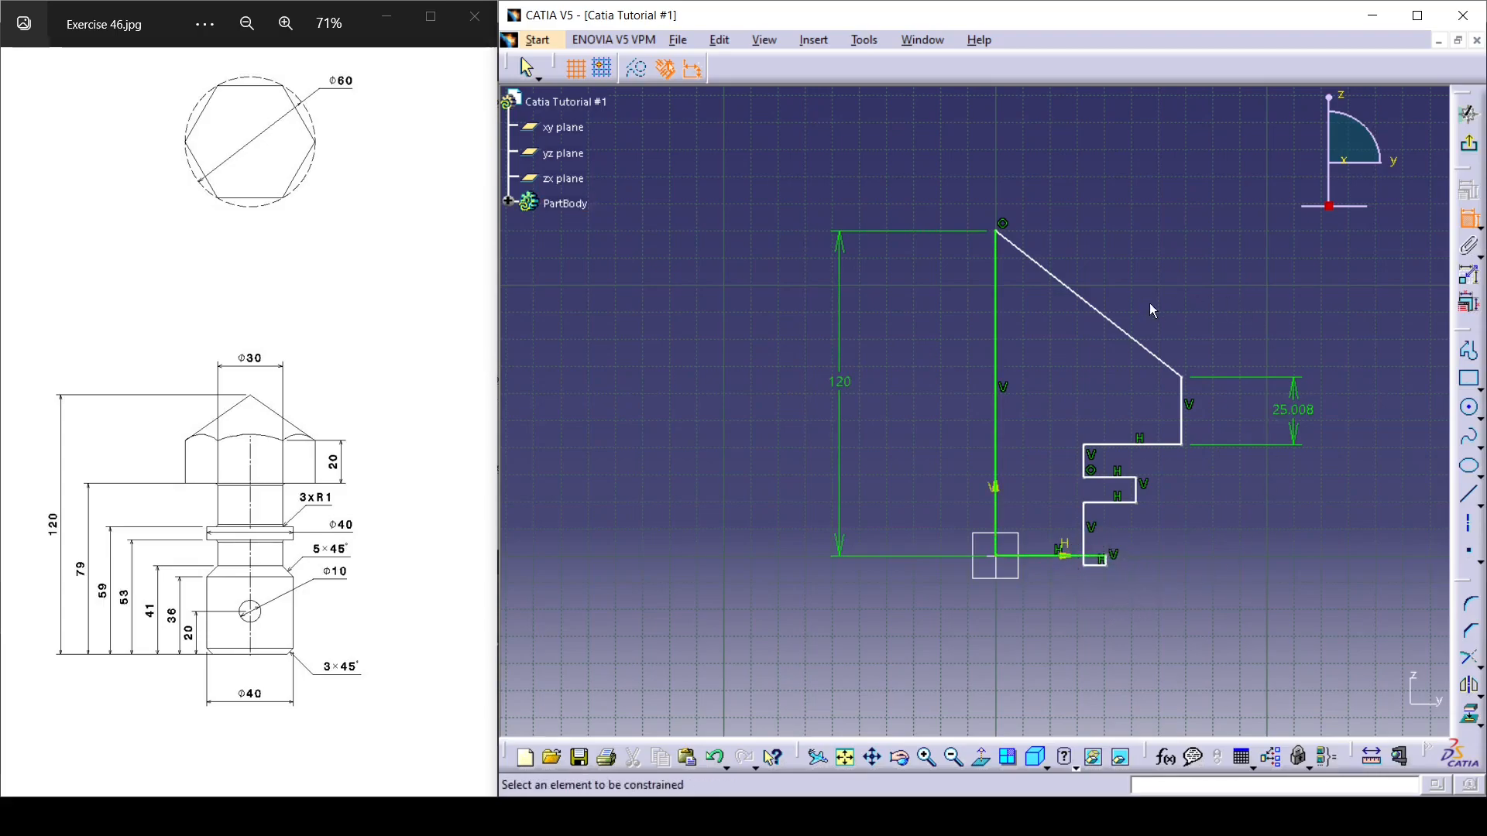
{"action": "key", "text": "Escape"}
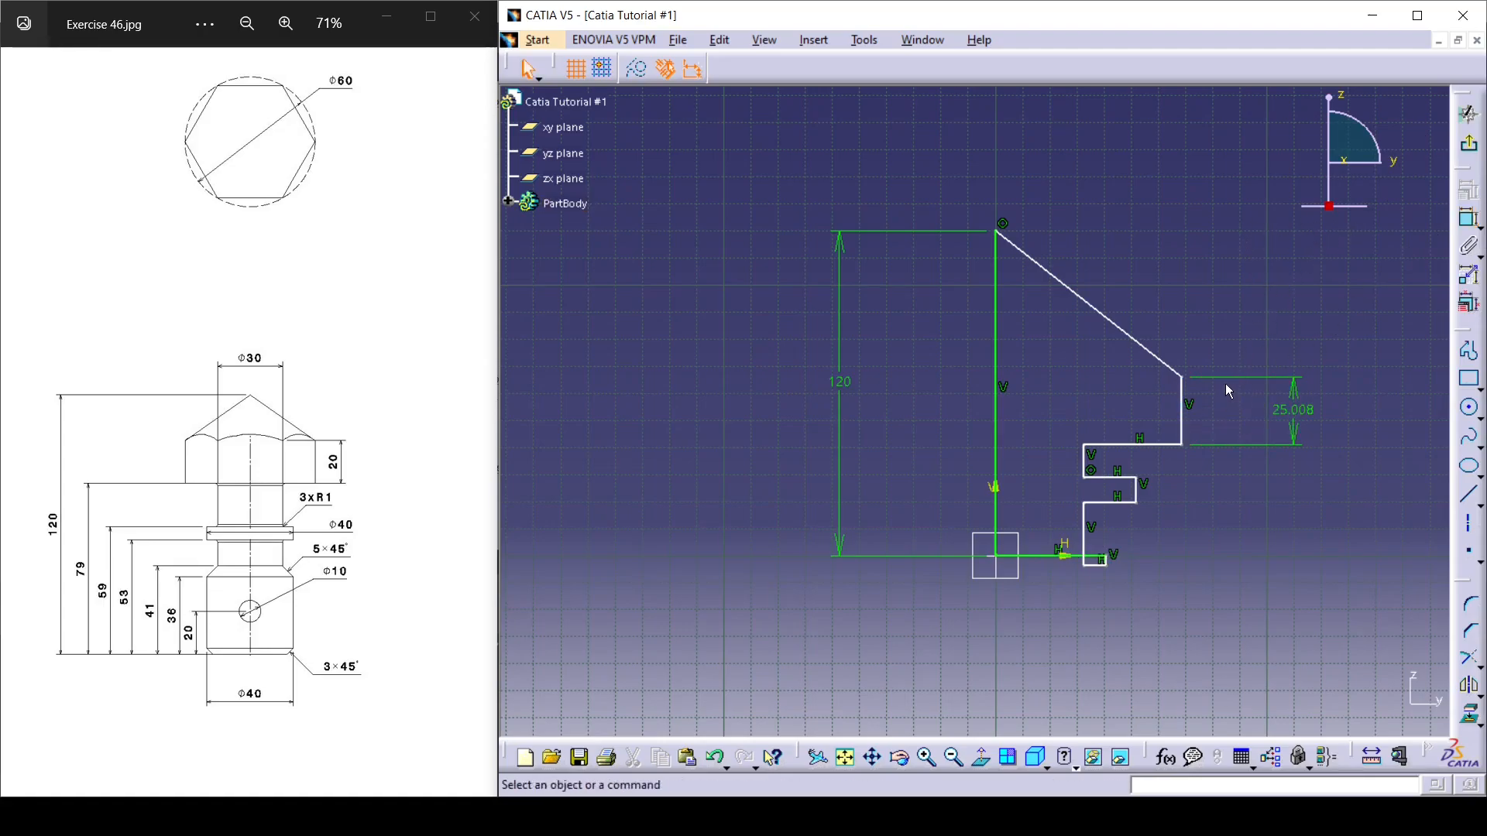
Move the lower shank's shoulder line up above the profile's base line.
{"action": "mouse_move", "coordinate": [1135, 571]}
{"action": "middle_mouse_down"}
{"action": "mouse_move", "coordinate": [1061, 510]}
{"action": "mouse_move", "coordinate": [978, 474]}
{"action": "middle_mouse_up"}
{"action": "left_click_drag", "start_coordinate": [1062, 624], "coordinate": [1069, 587]}
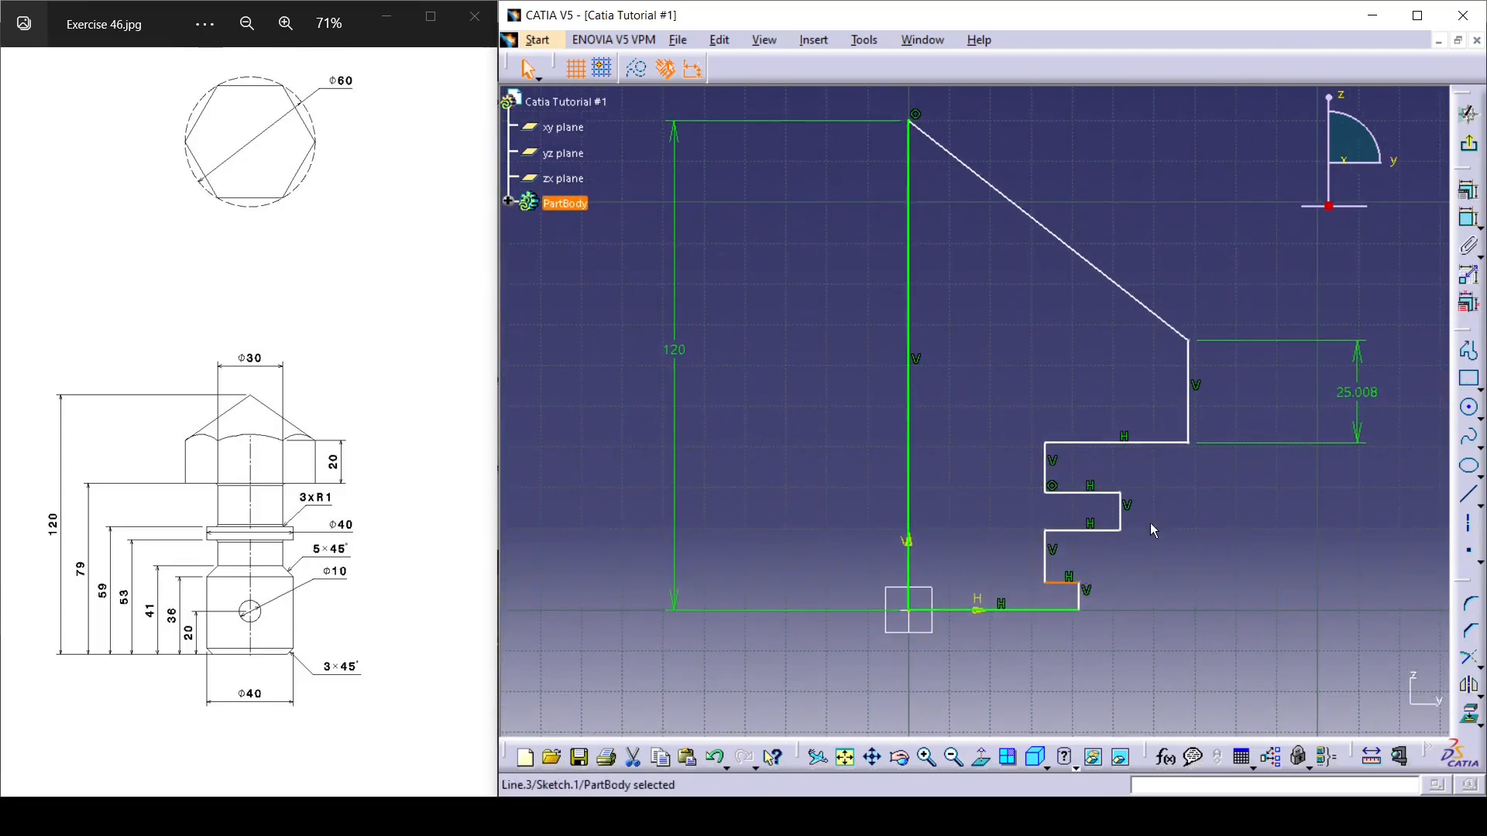
{"action": "left_click", "coordinate": [1248, 189]}
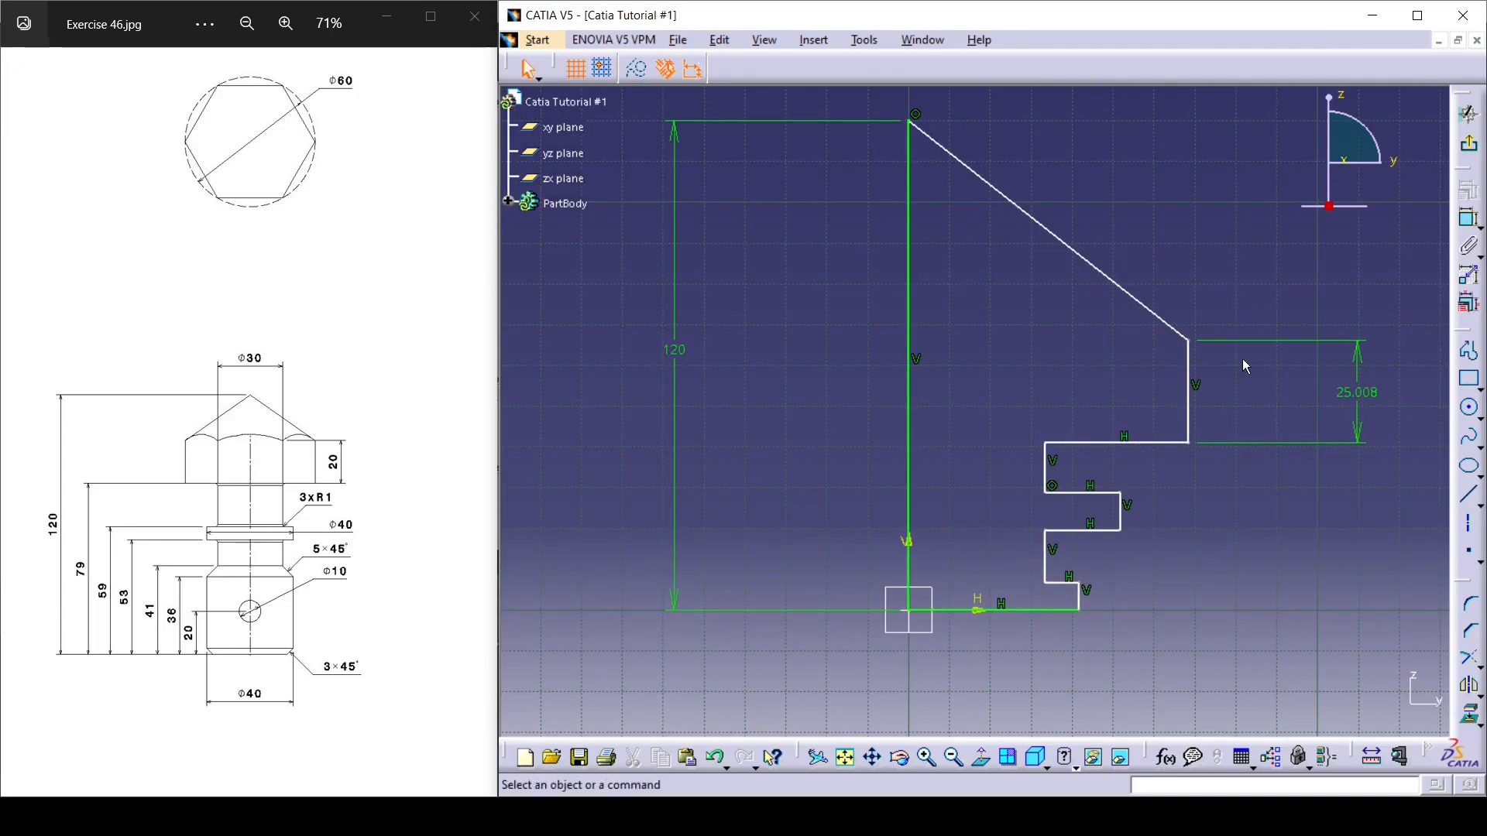
Set the length of the head's outer vertical edge to 20 mm.
{"action": "double_click", "coordinate": [1356, 393]}
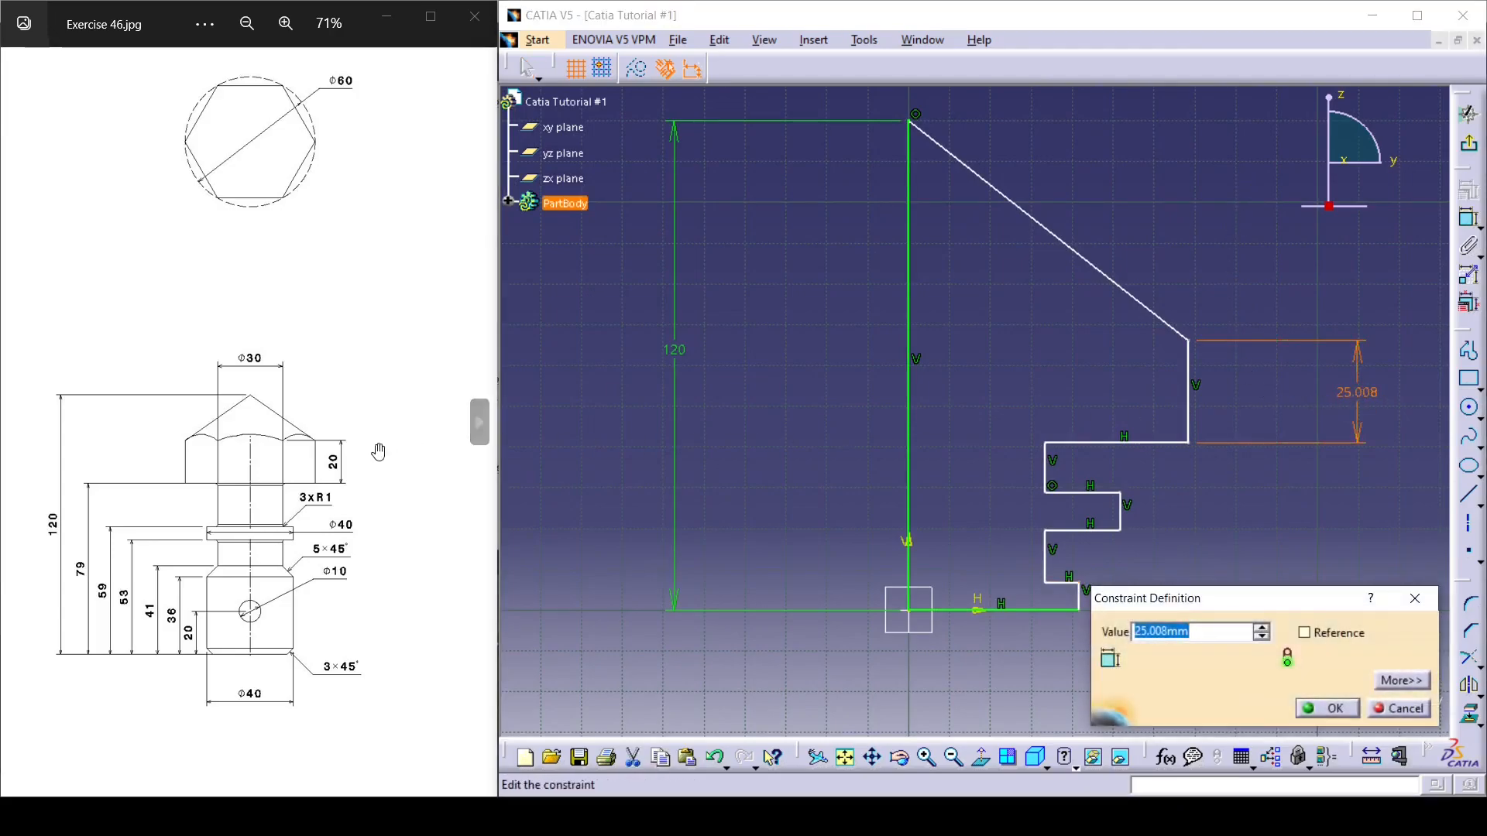
{"action": "type", "text": "20"}
{"action": "key", "text": "Return"}
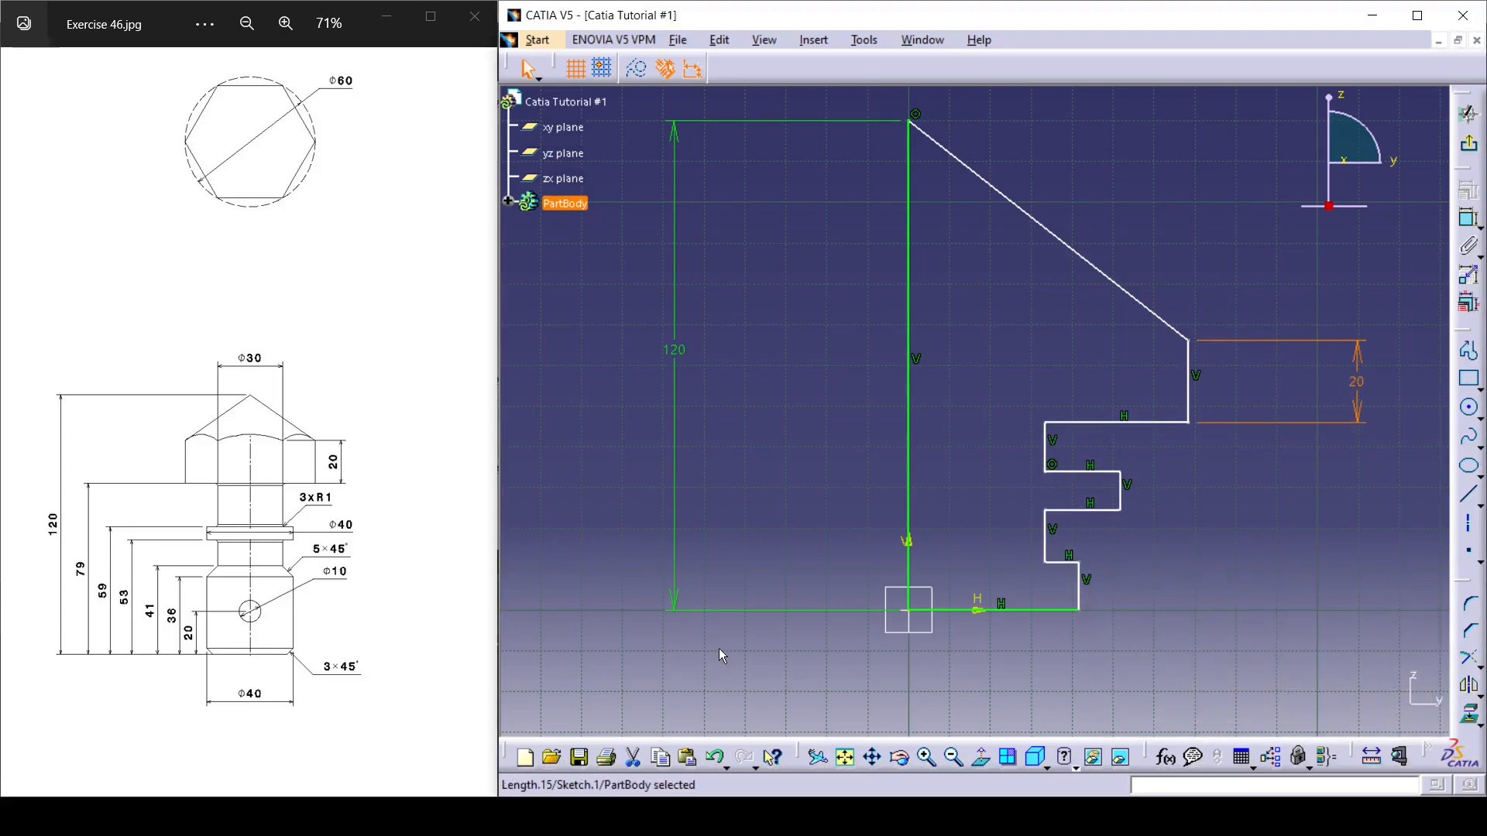
{"action": "left_click", "coordinate": [1168, 239]}
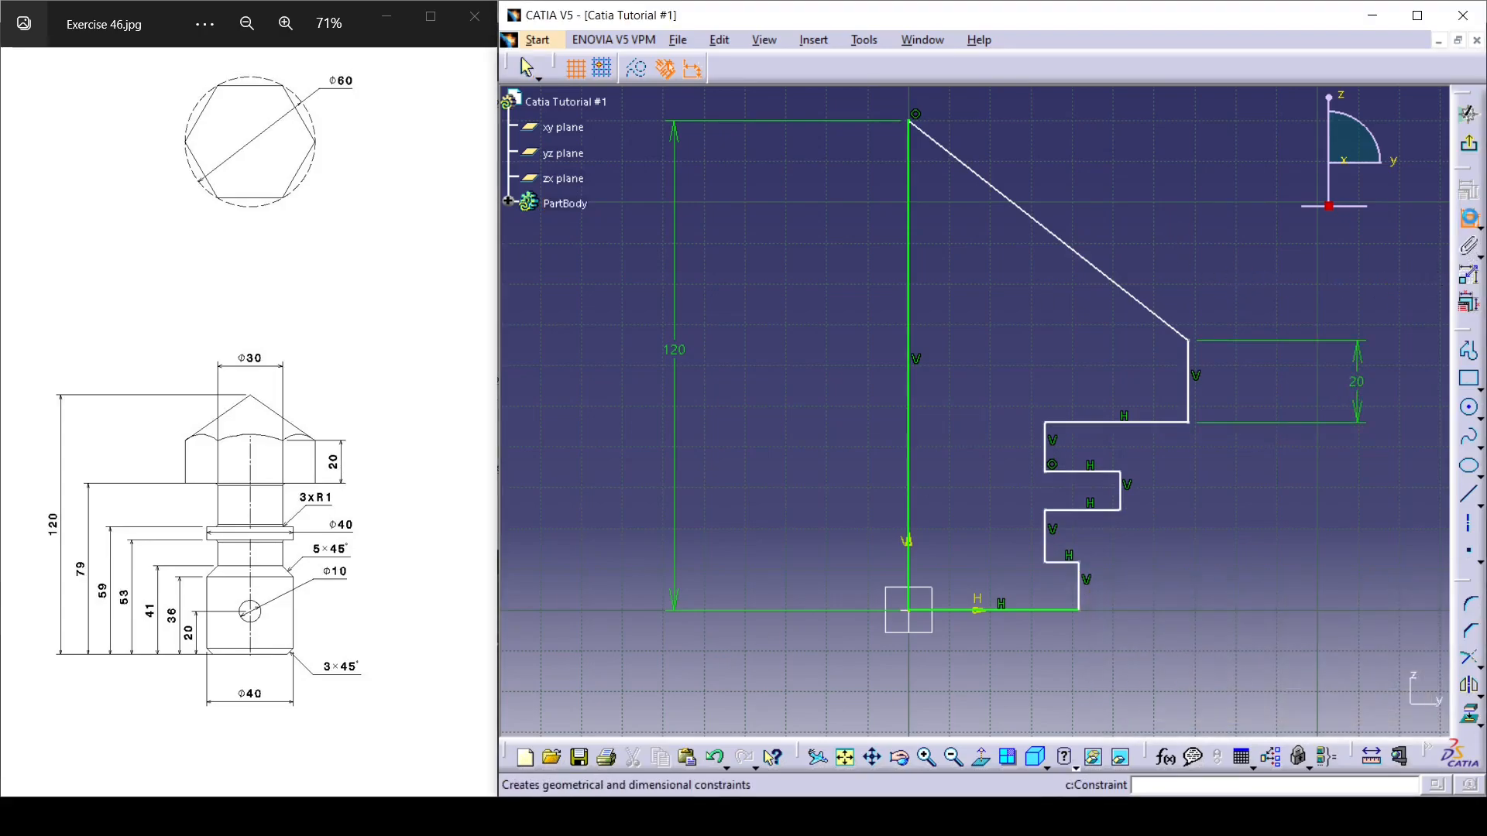
Dimension the lower shank's vertical edge at 41 mm and move the head's outer corner up and inward so the head sits above the collar.
{"action": "left_click", "coordinate": [1080, 584]}
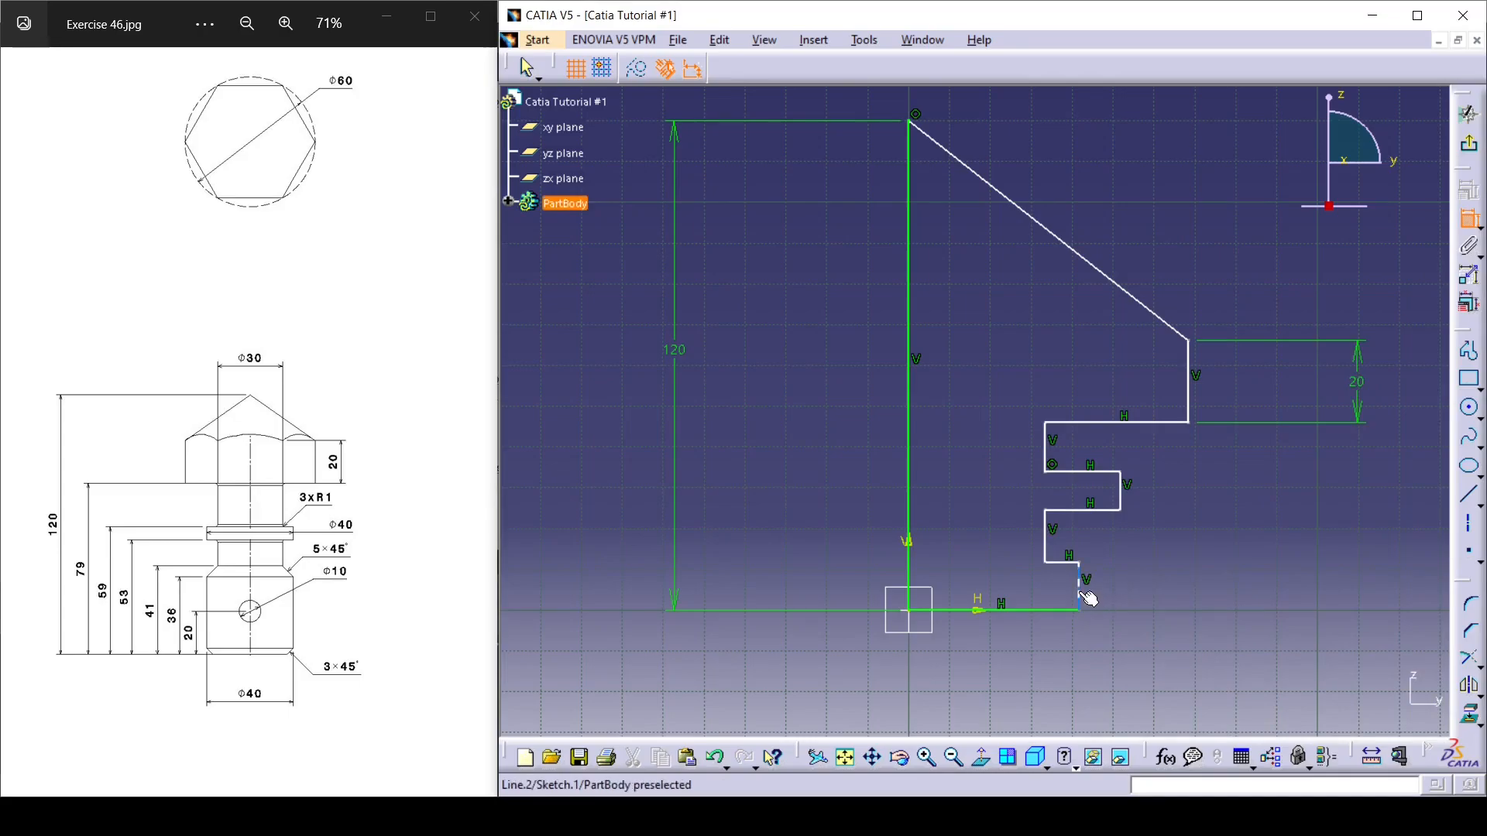
{"action": "left_click", "coordinate": [1239, 595]}
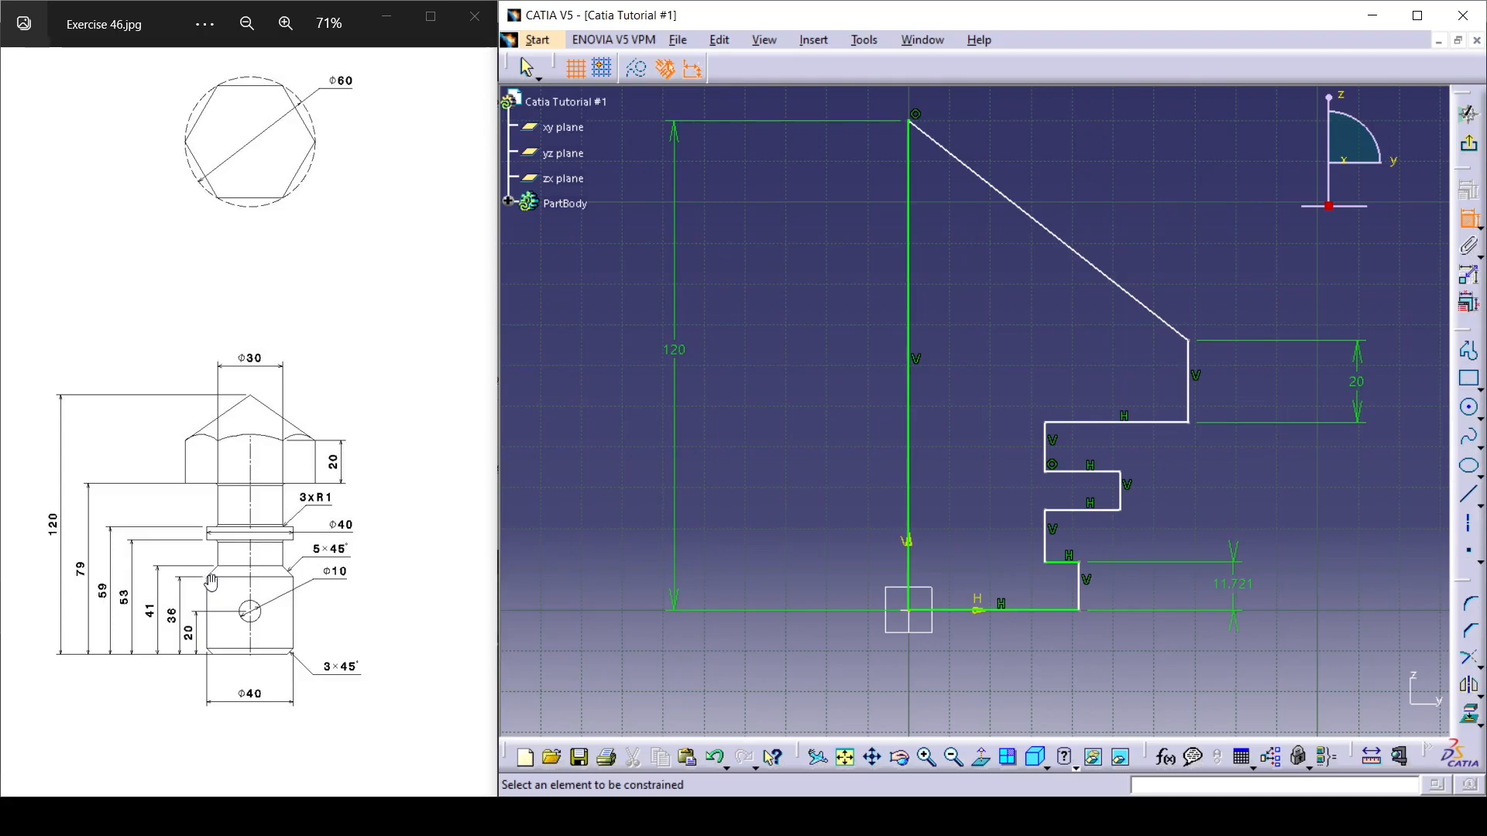
{"action": "double_click", "coordinate": [1234, 582]}
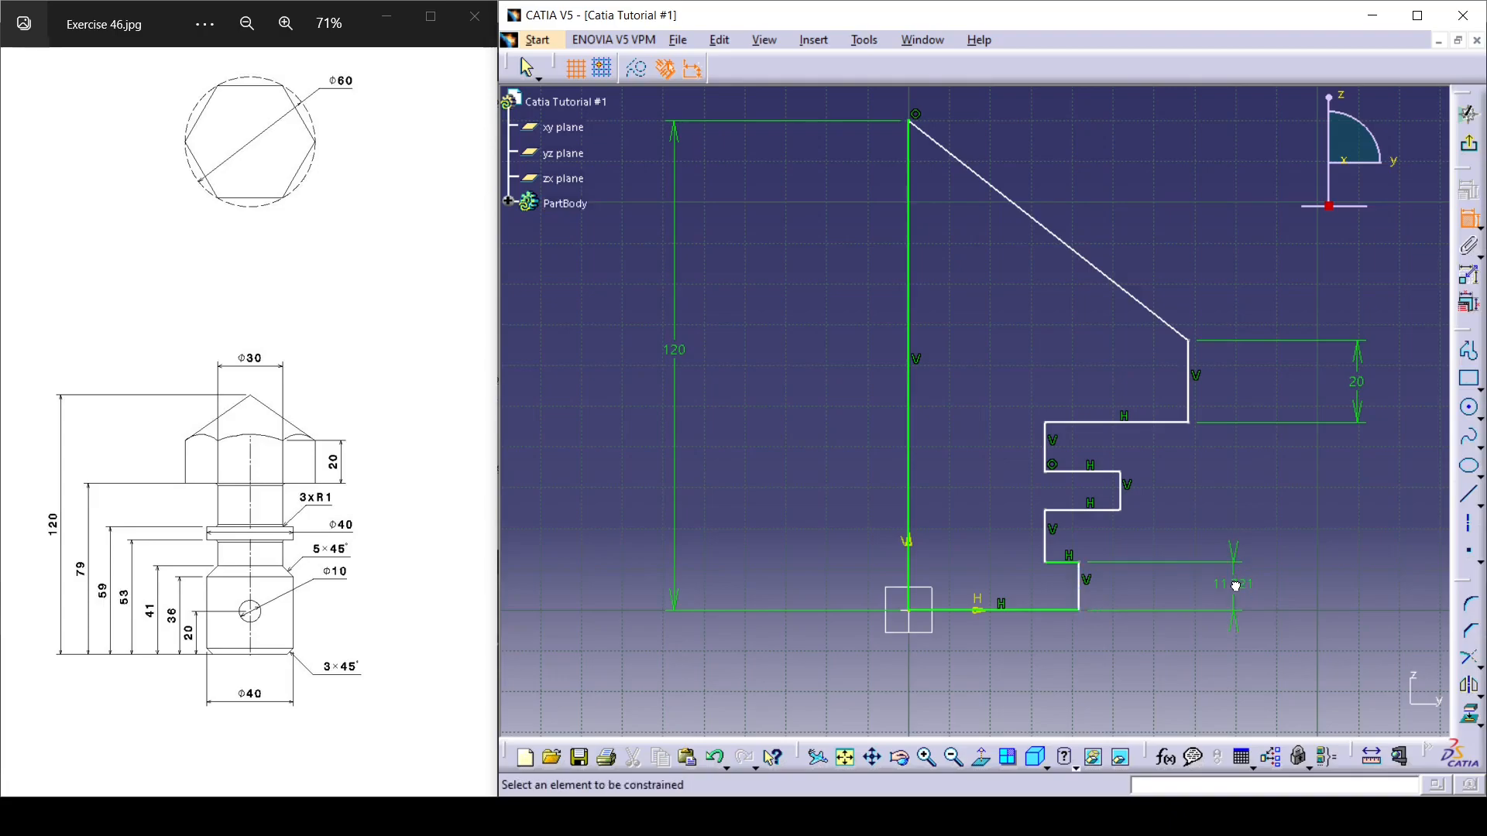
{"action": "type", "text": "41"}
{"action": "key", "text": "Return"}
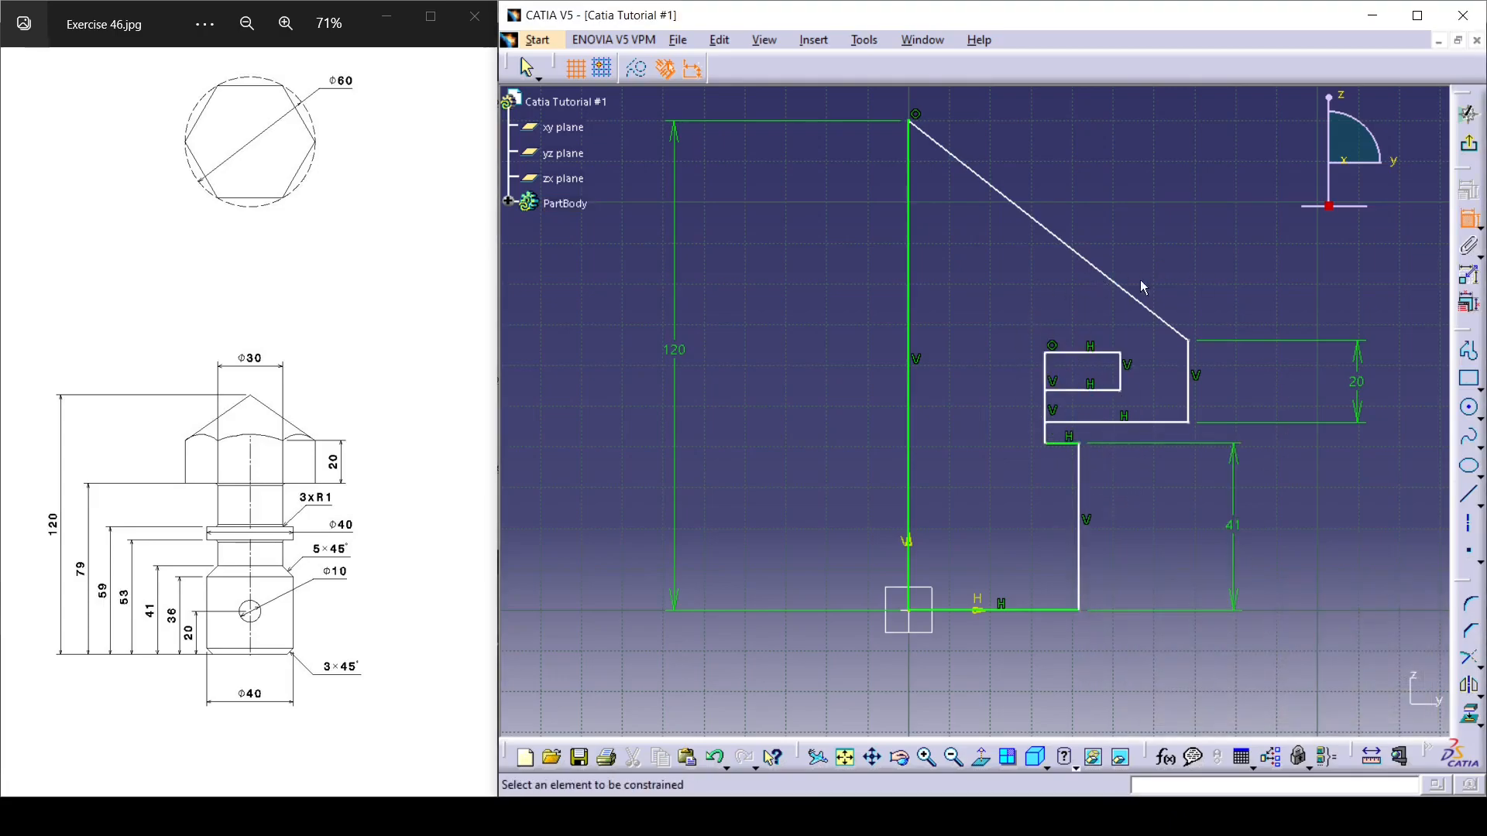
{"action": "key", "text": "Escape"}
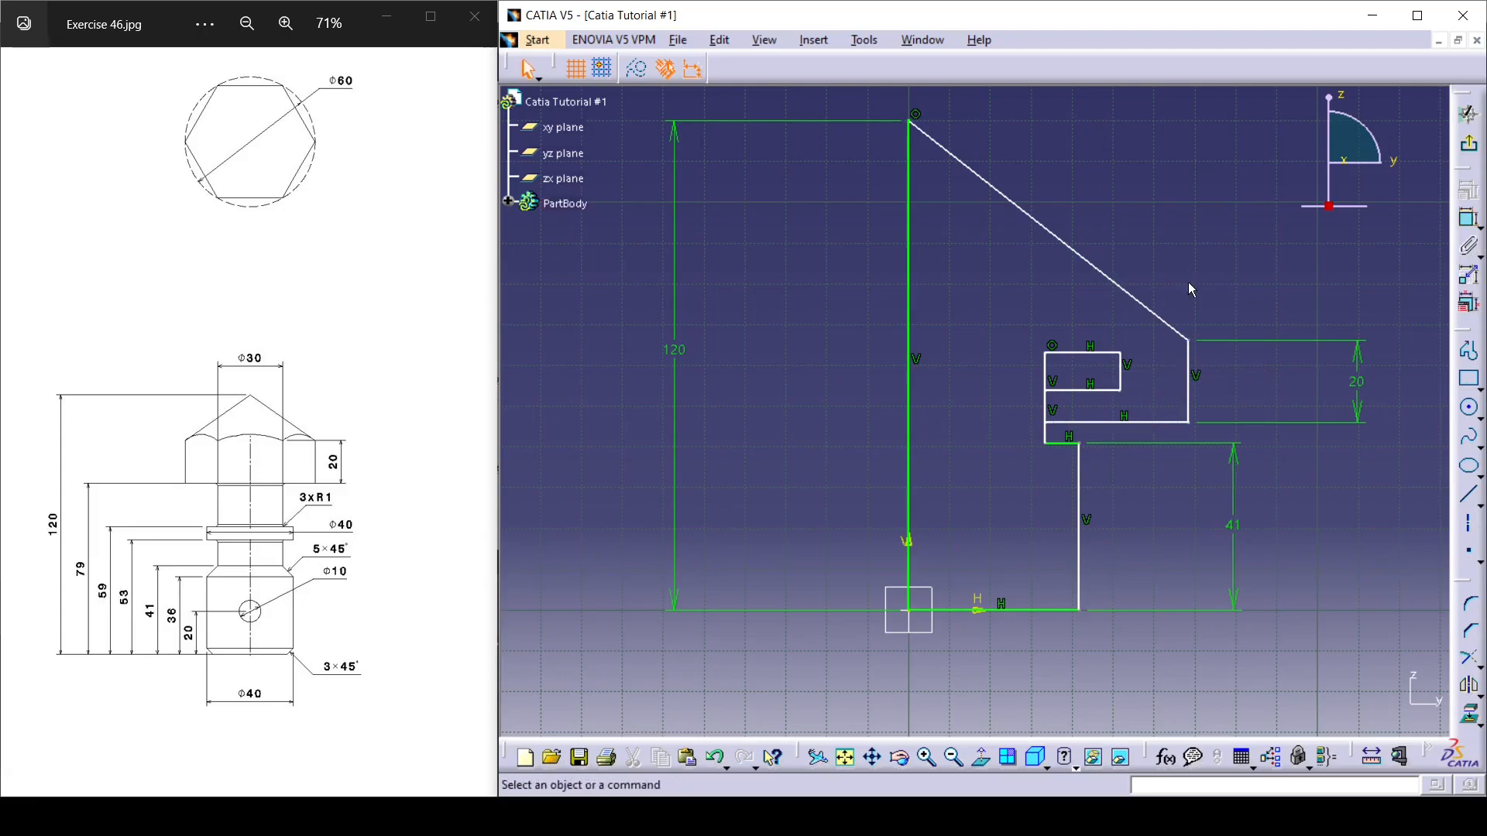
{"action": "mouse_move", "coordinate": [1197, 356]}
{"action": "left_mouse_down"}
{"action": "mouse_move", "coordinate": [1161, 228]}
{"action": "mouse_move", "coordinate": [1131, 244]}
{"action": "mouse_move", "coordinate": [1096, 225]}
{"action": "mouse_move", "coordinate": [1116, 232]}
{"action": "mouse_move", "coordinate": [1108, 215]}
{"action": "left_mouse_up"}
{"action": "left_click", "coordinate": [1244, 363]}
Dimension the height of the collar's lower edge above the profile's base line and set it to 53 mm.
{"action": "left_click", "coordinate": [1468, 218]}
{"action": "left_click", "coordinate": [1041, 611]}
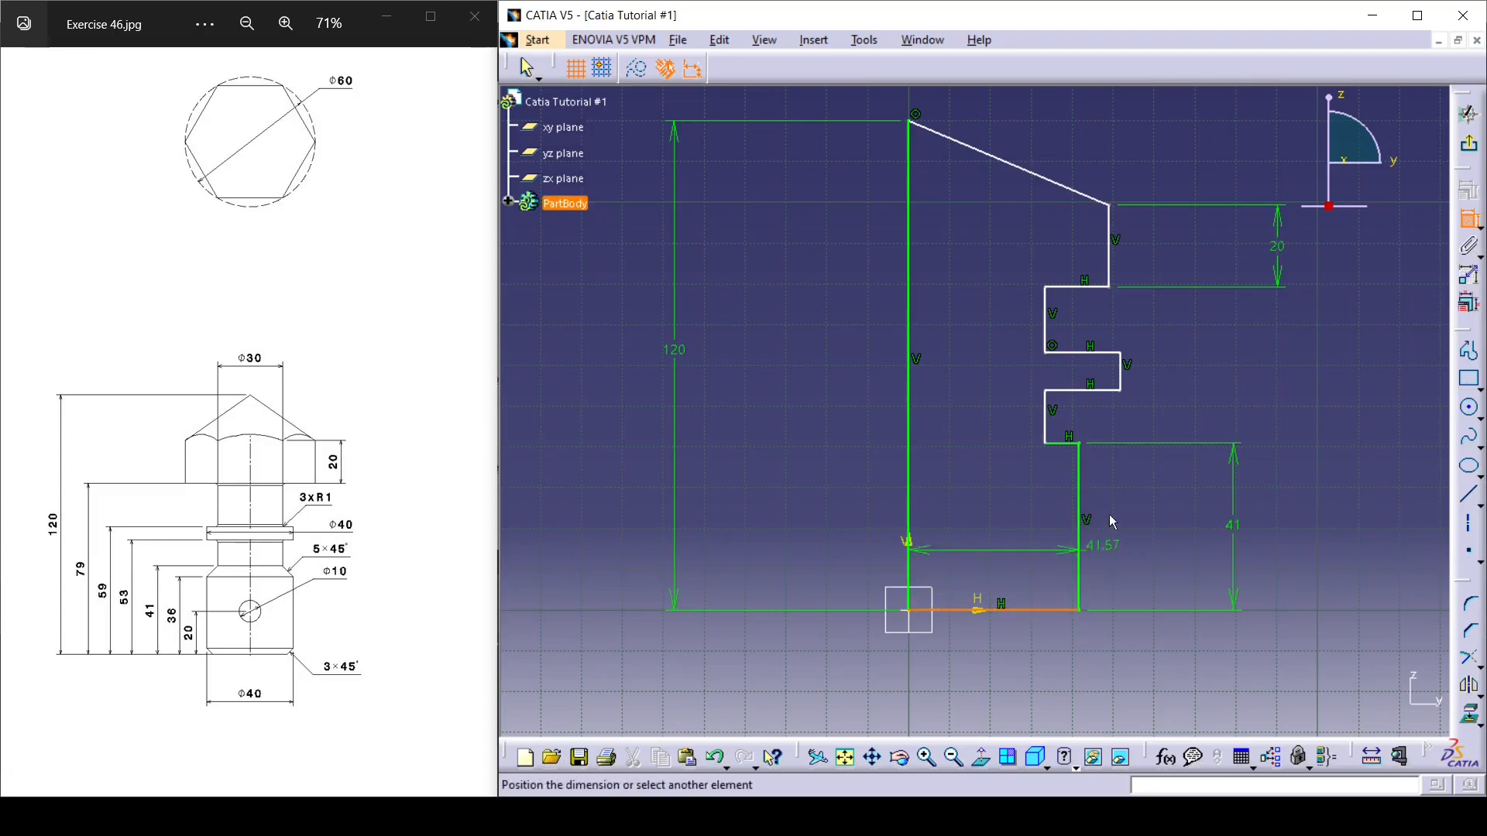
{"action": "left_click", "coordinate": [1108, 393]}
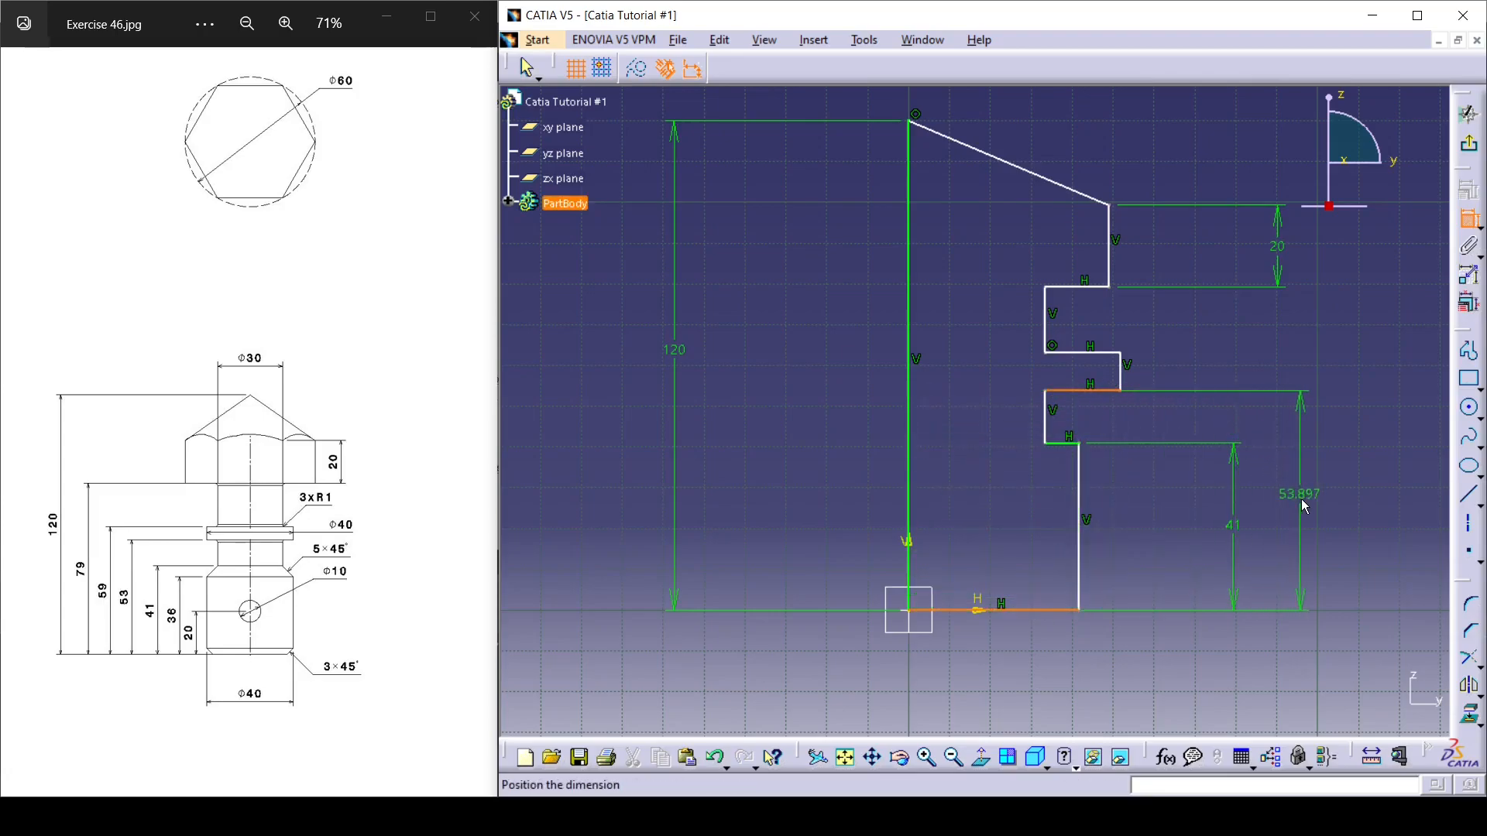
{"action": "left_click", "coordinate": [1302, 502]}
{"action": "double_click", "coordinate": [1302, 504]}
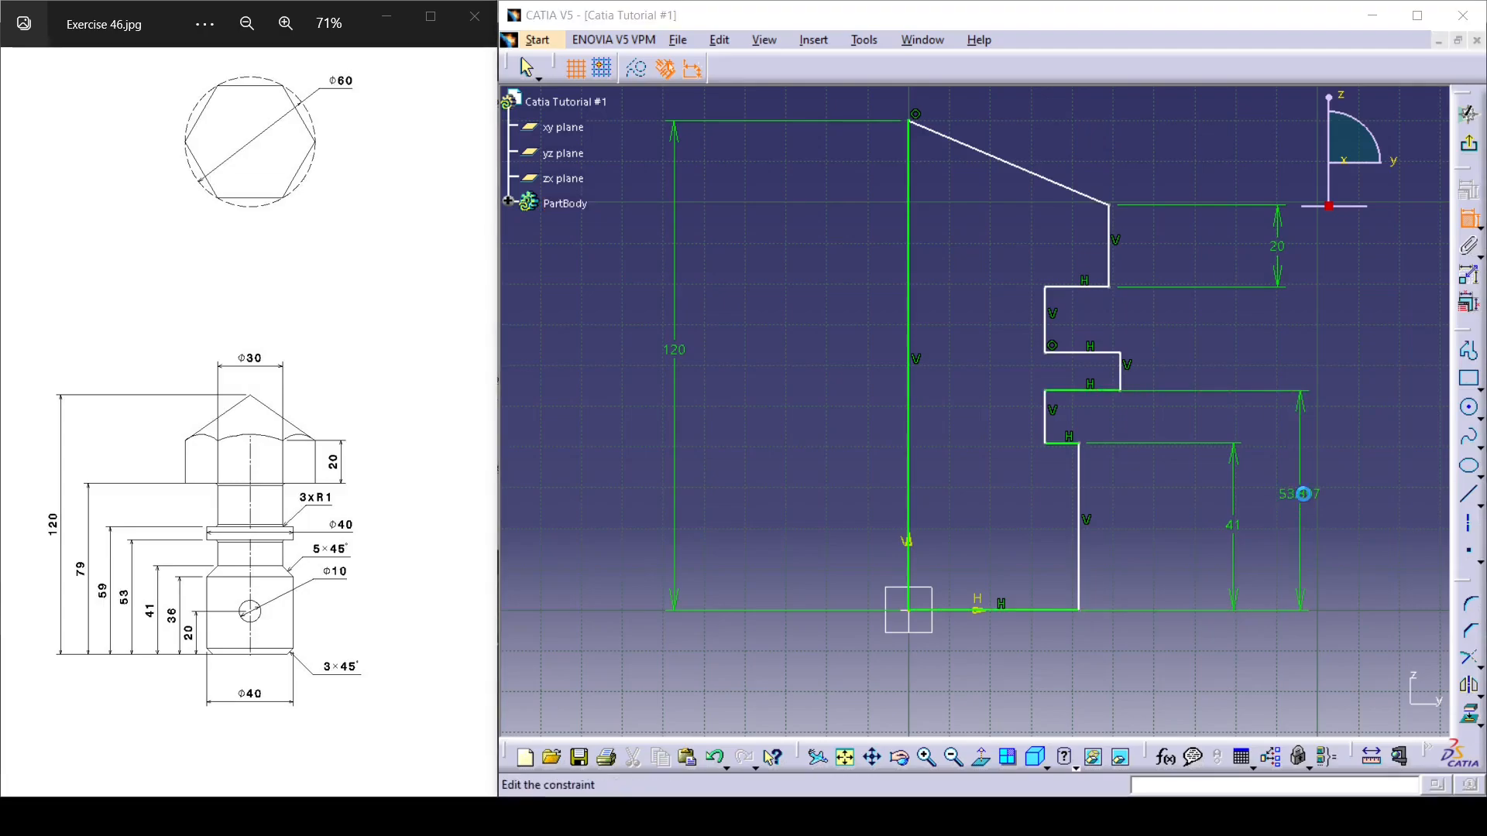
{"action": "type", "text": "53"}
{"action": "key", "text": "Return"}
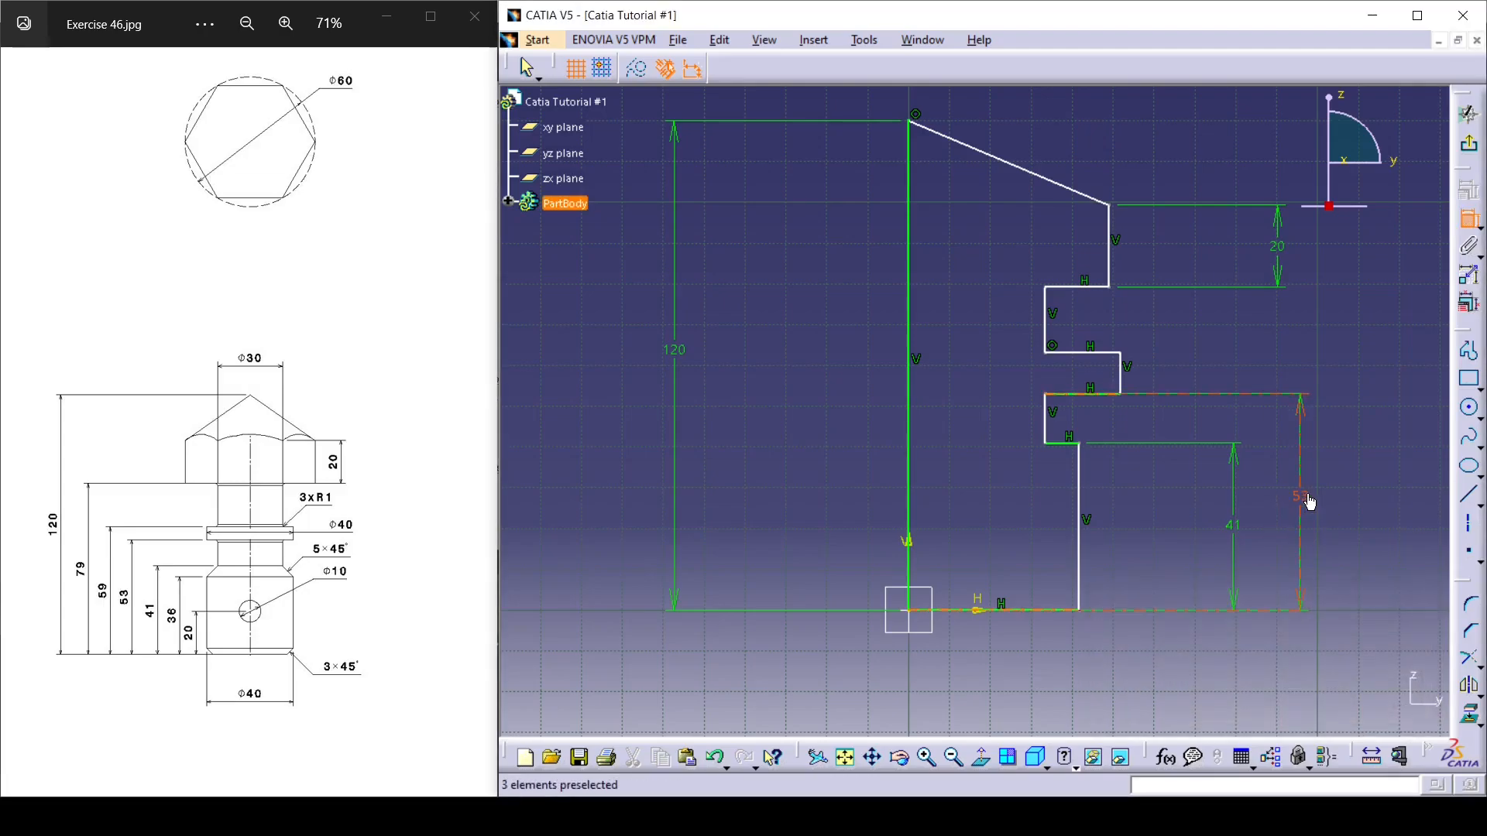
Dimension the height of the collar's upper edge above the base line and set it to 59 mm.
{"action": "left_click", "coordinate": [1092, 353]}
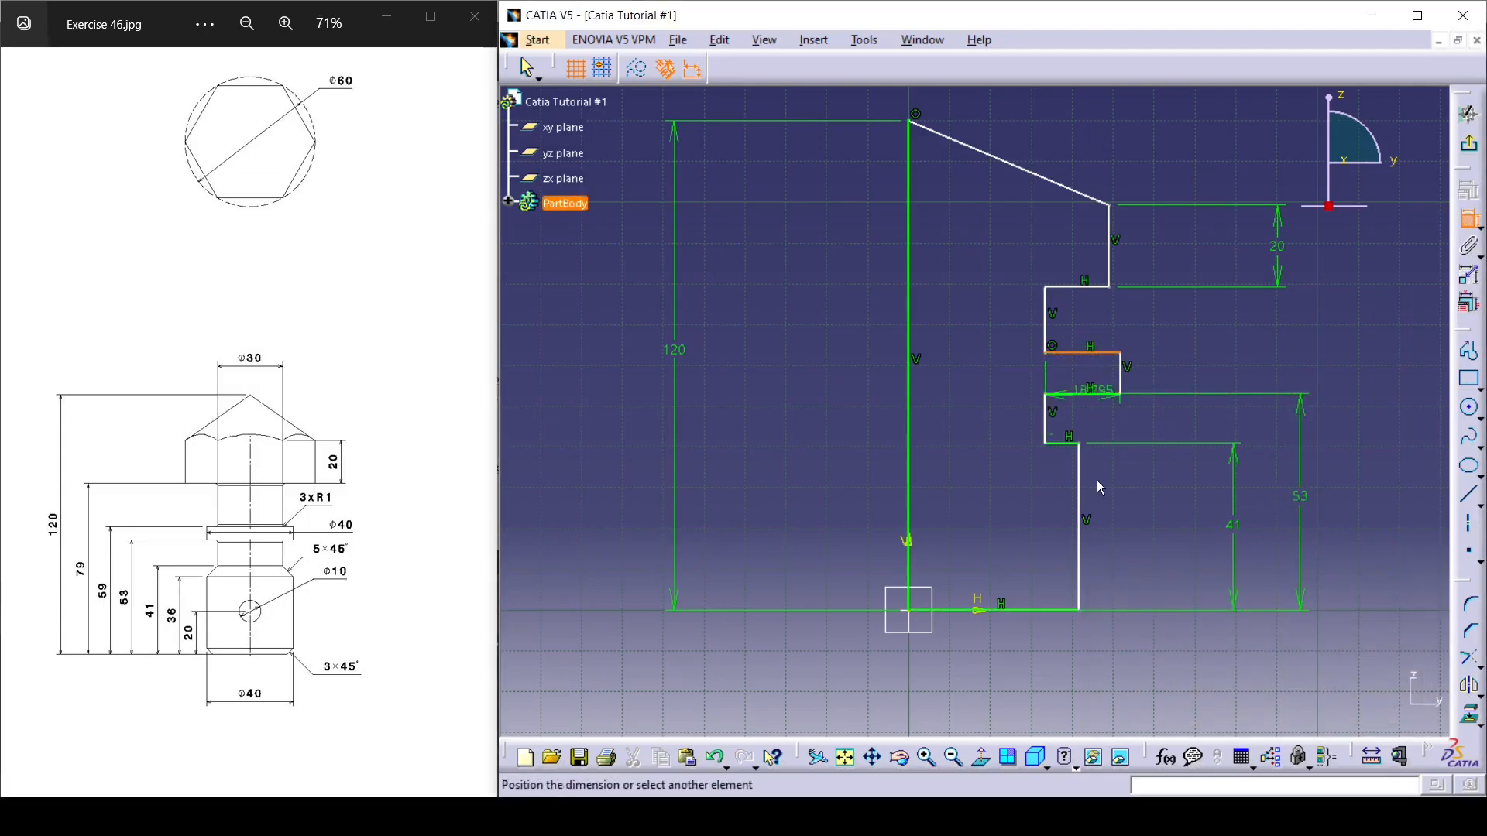
{"action": "left_click", "coordinate": [1033, 611]}
{"action": "left_click", "coordinate": [1369, 484]}
{"action": "double_click", "coordinate": [1370, 486]}
{"action": "type", "text": "59"}
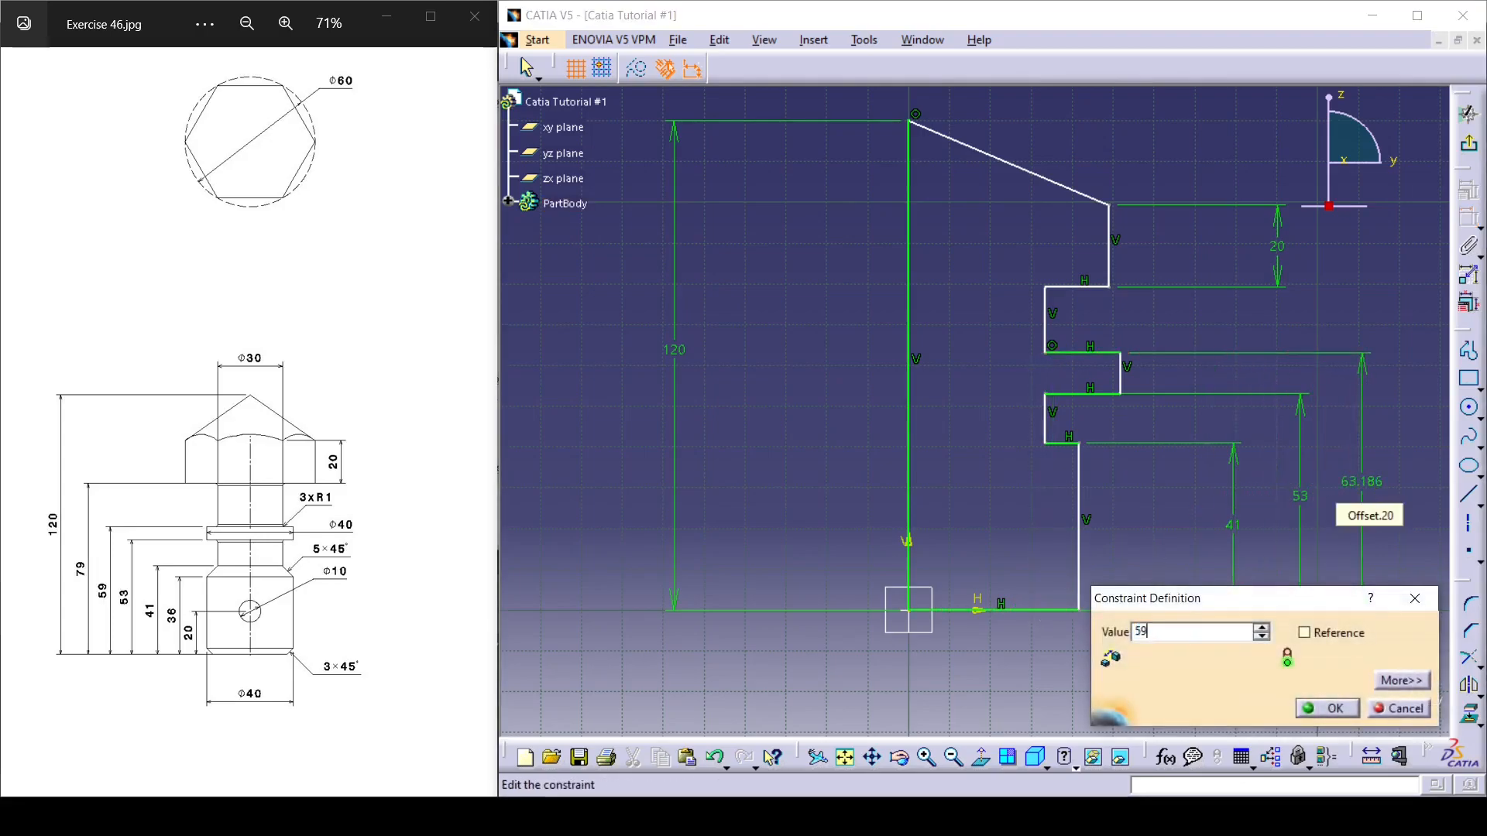
{"action": "key", "text": "Return"}
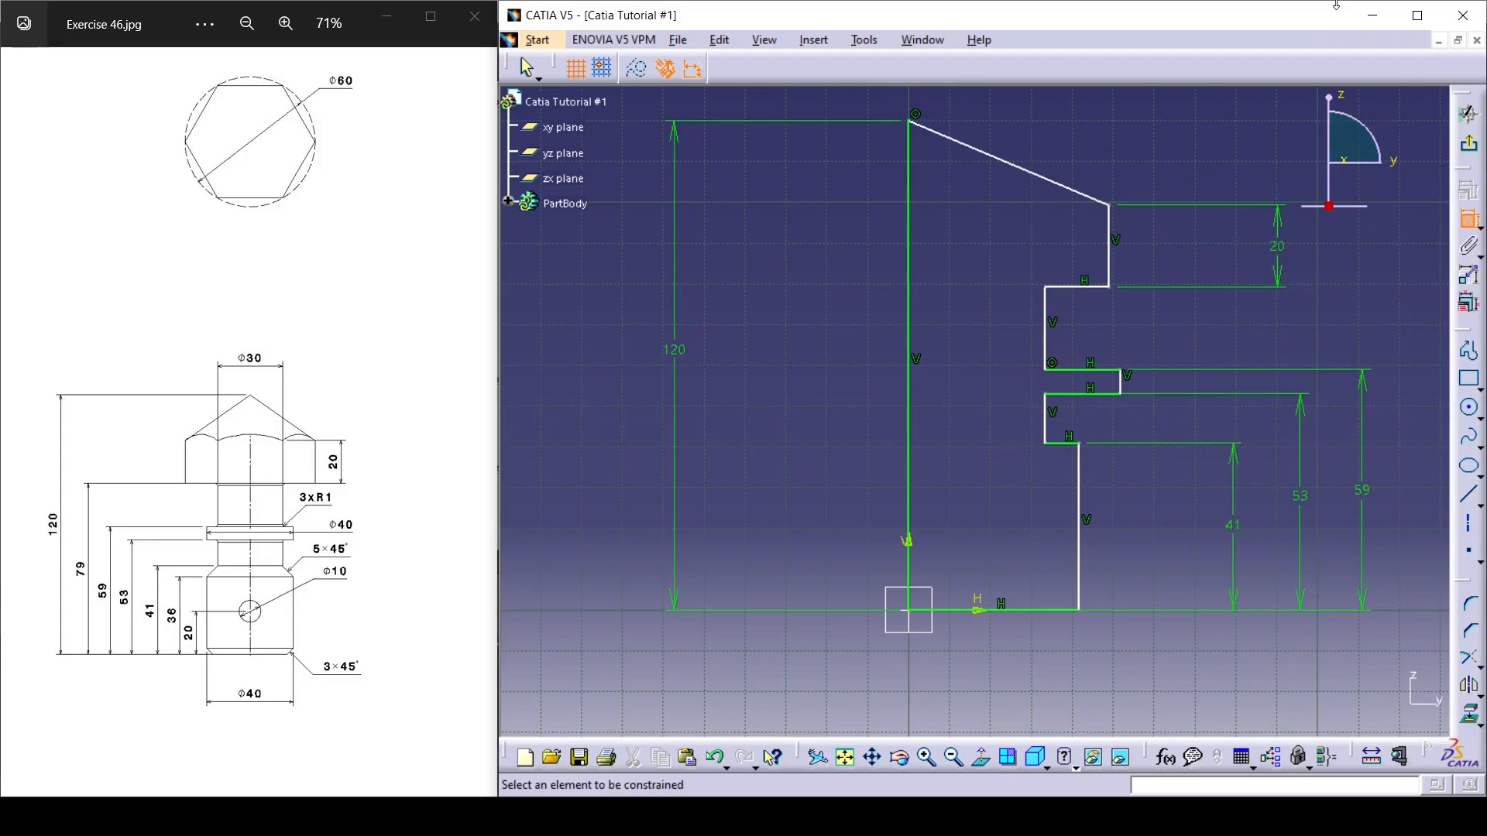
Dimension the height of the head's underside above the base line and set it to 79 mm.
{"action": "left_click", "coordinate": [1079, 287]}
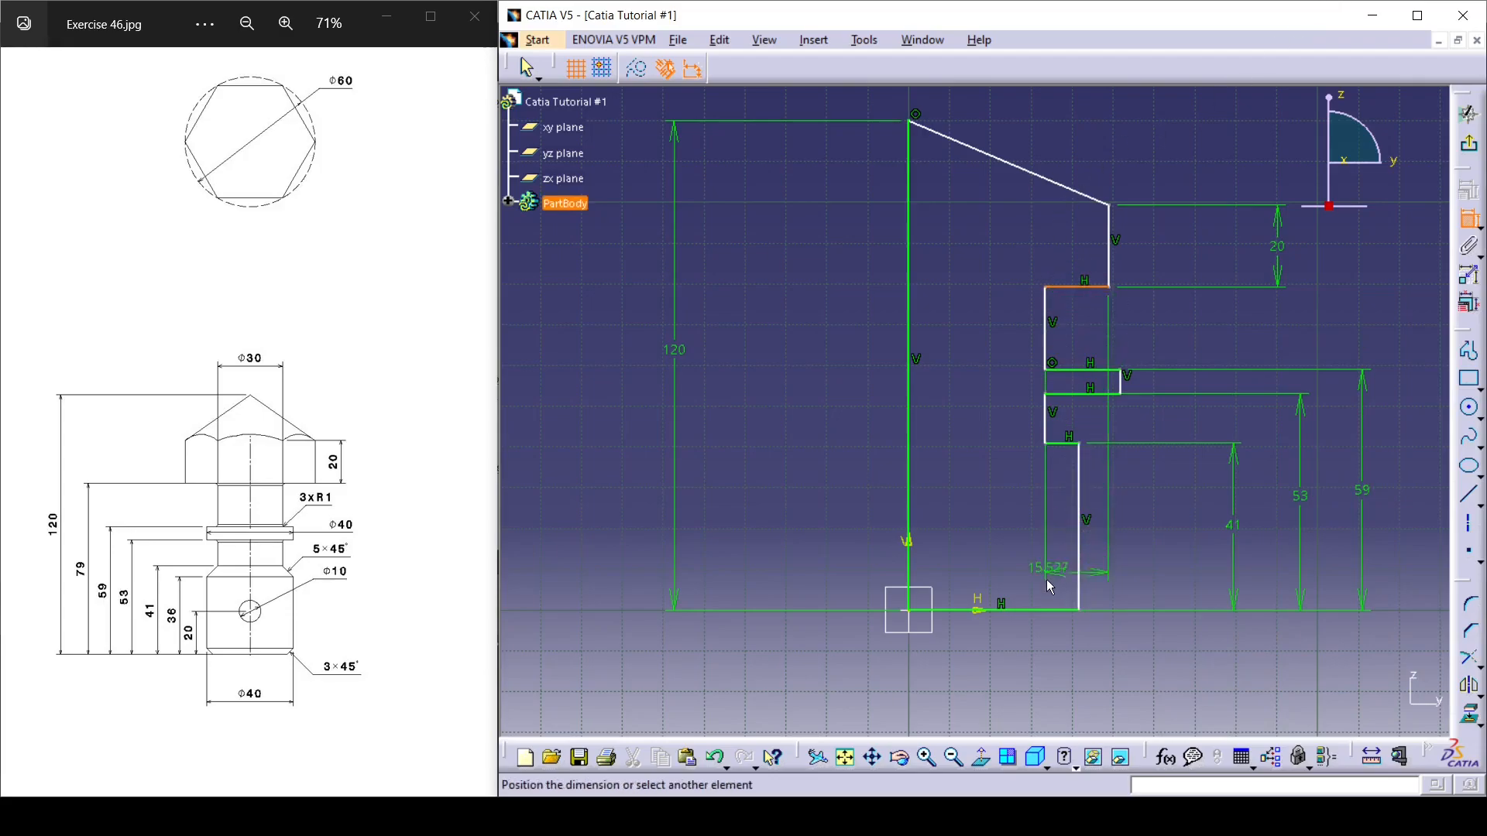
{"action": "left_click", "coordinate": [1054, 611]}
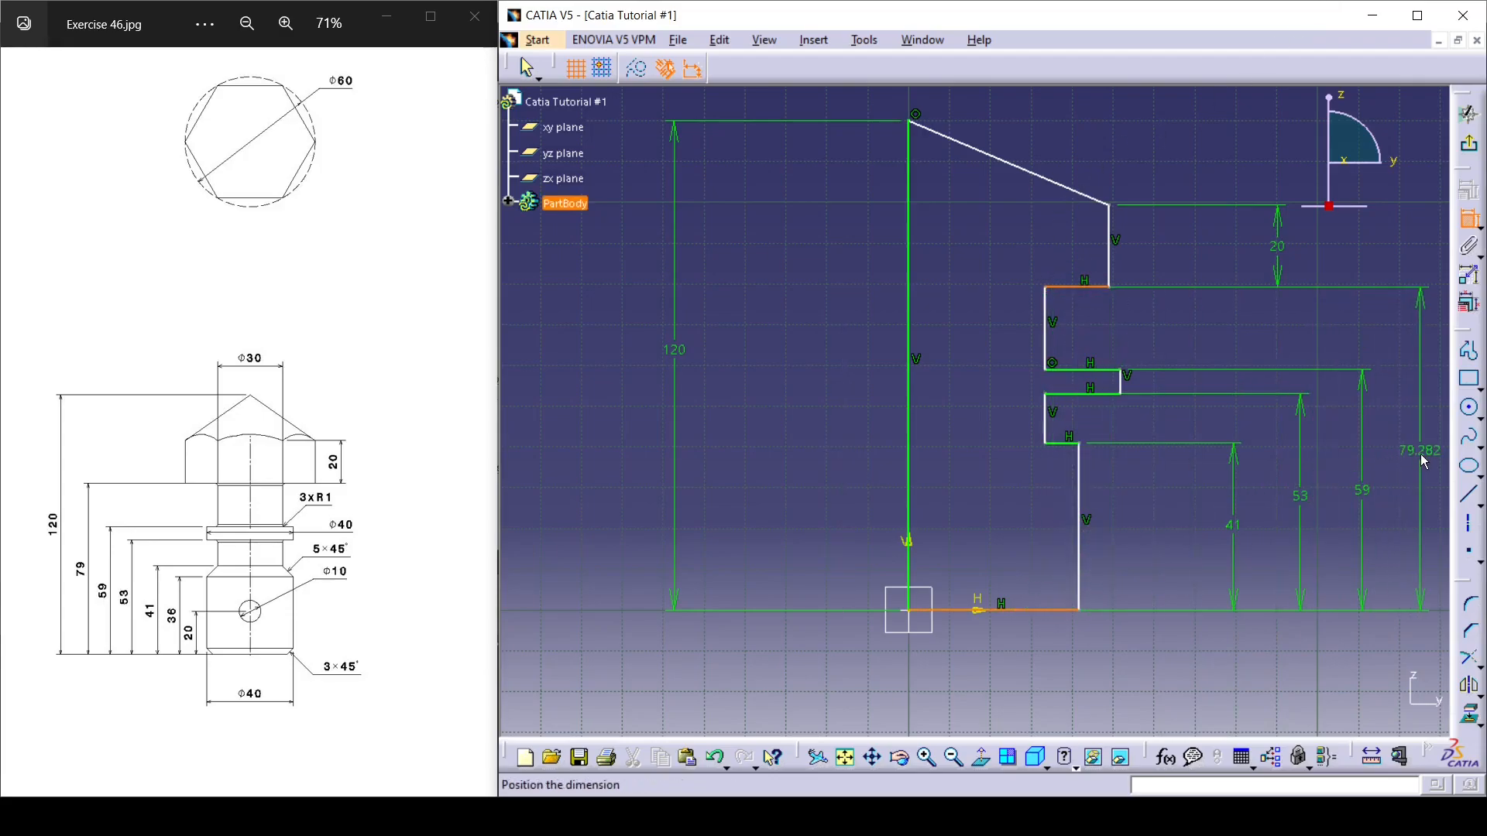
{"action": "left_click", "coordinate": [1421, 457]}
{"action": "double_click", "coordinate": [1423, 452]}
{"action": "type", "text": "79mm"}
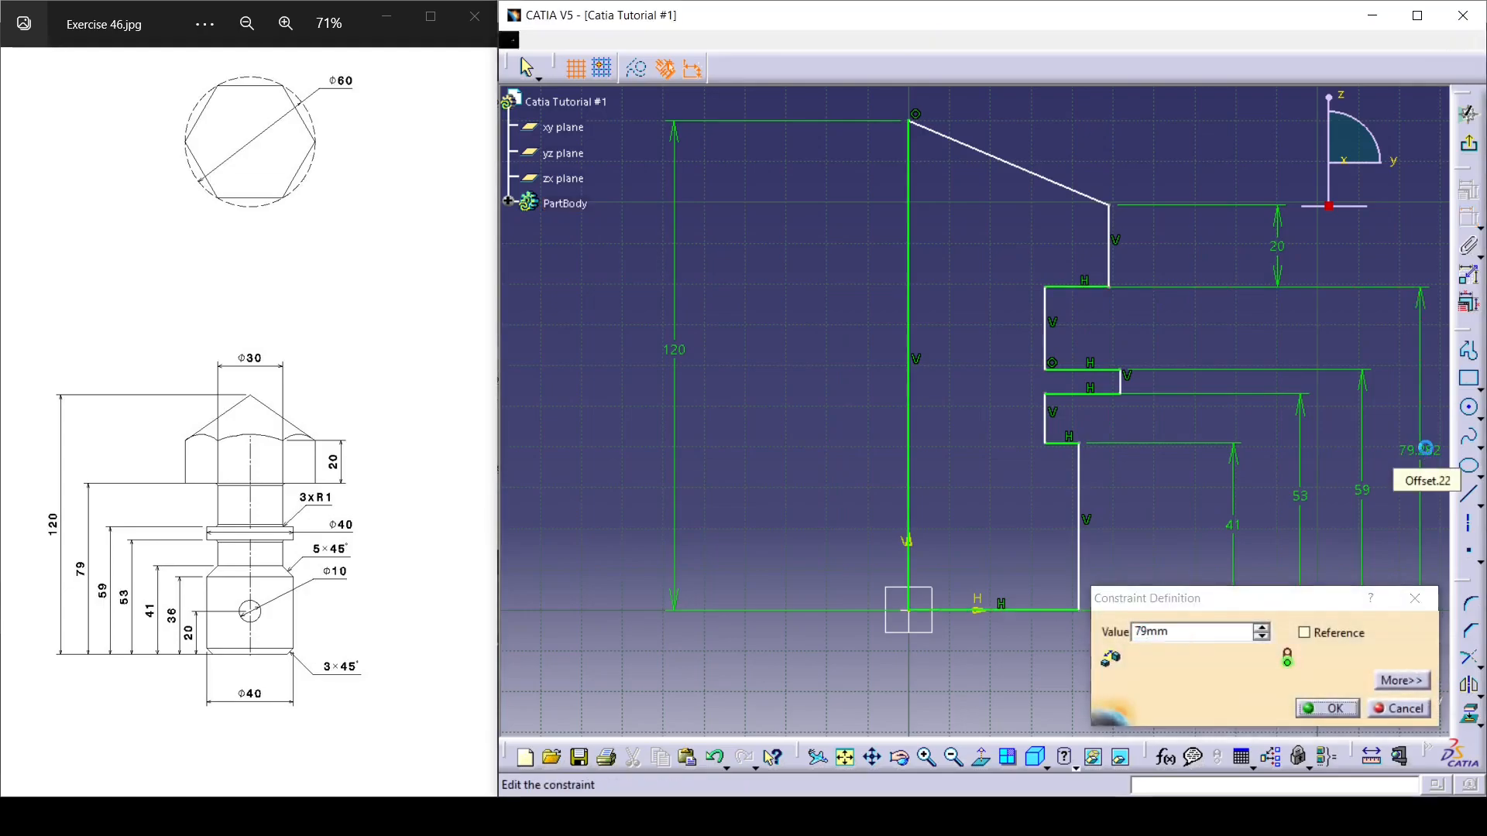
{"action": "key", "text": "Return"}
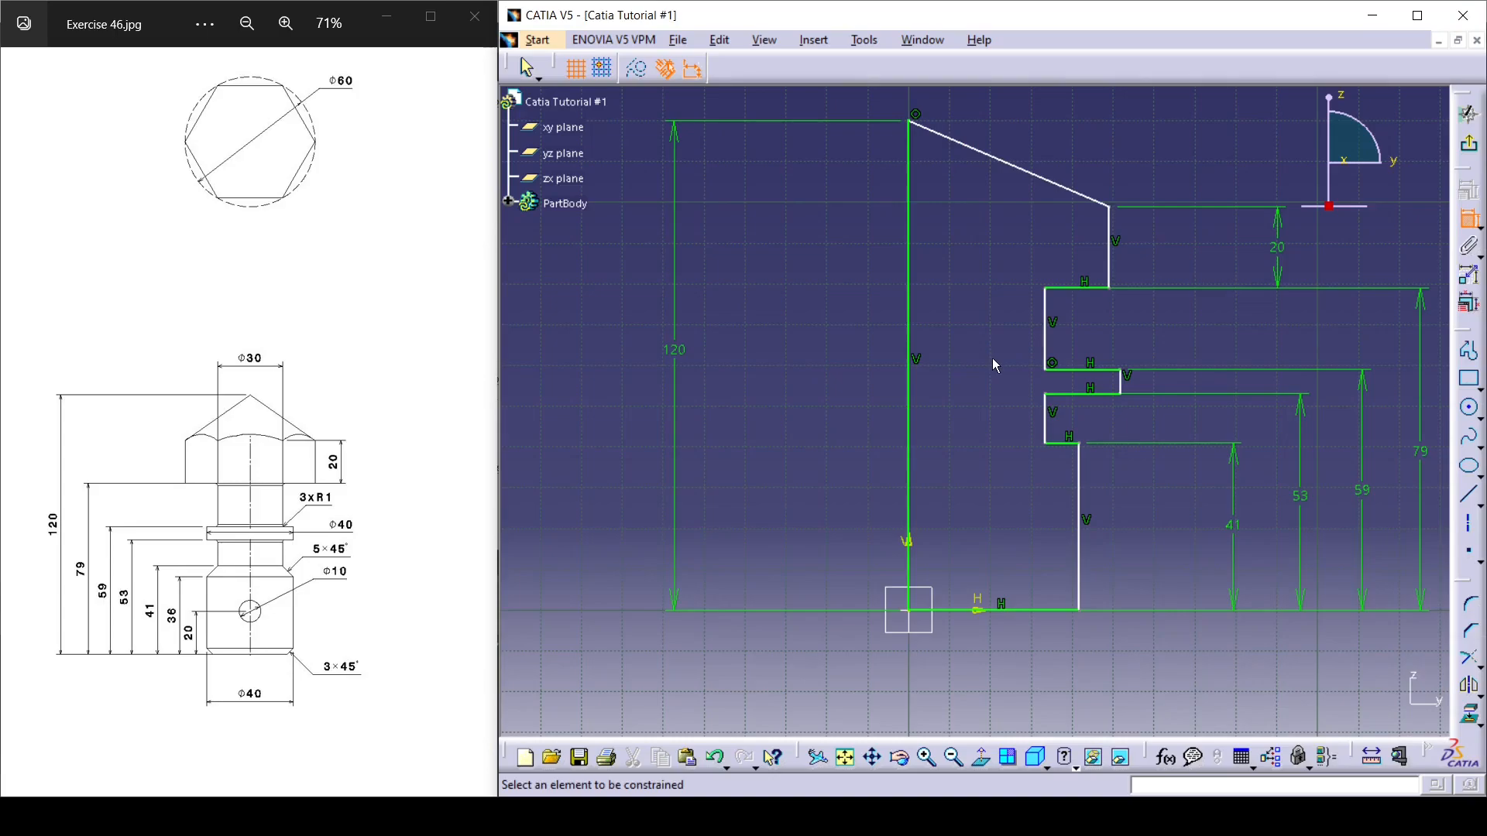
Dimension the lower shank's outer edge from the vertical centre line and set the distance to 20 mm.
{"action": "mouse_move", "coordinate": [991, 360]}
{"action": "middle_mouse_down"}
{"action": "mouse_move", "coordinate": [903, 333]}
{"action": "mouse_move", "coordinate": [912, 358]}
{"action": "middle_mouse_up"}
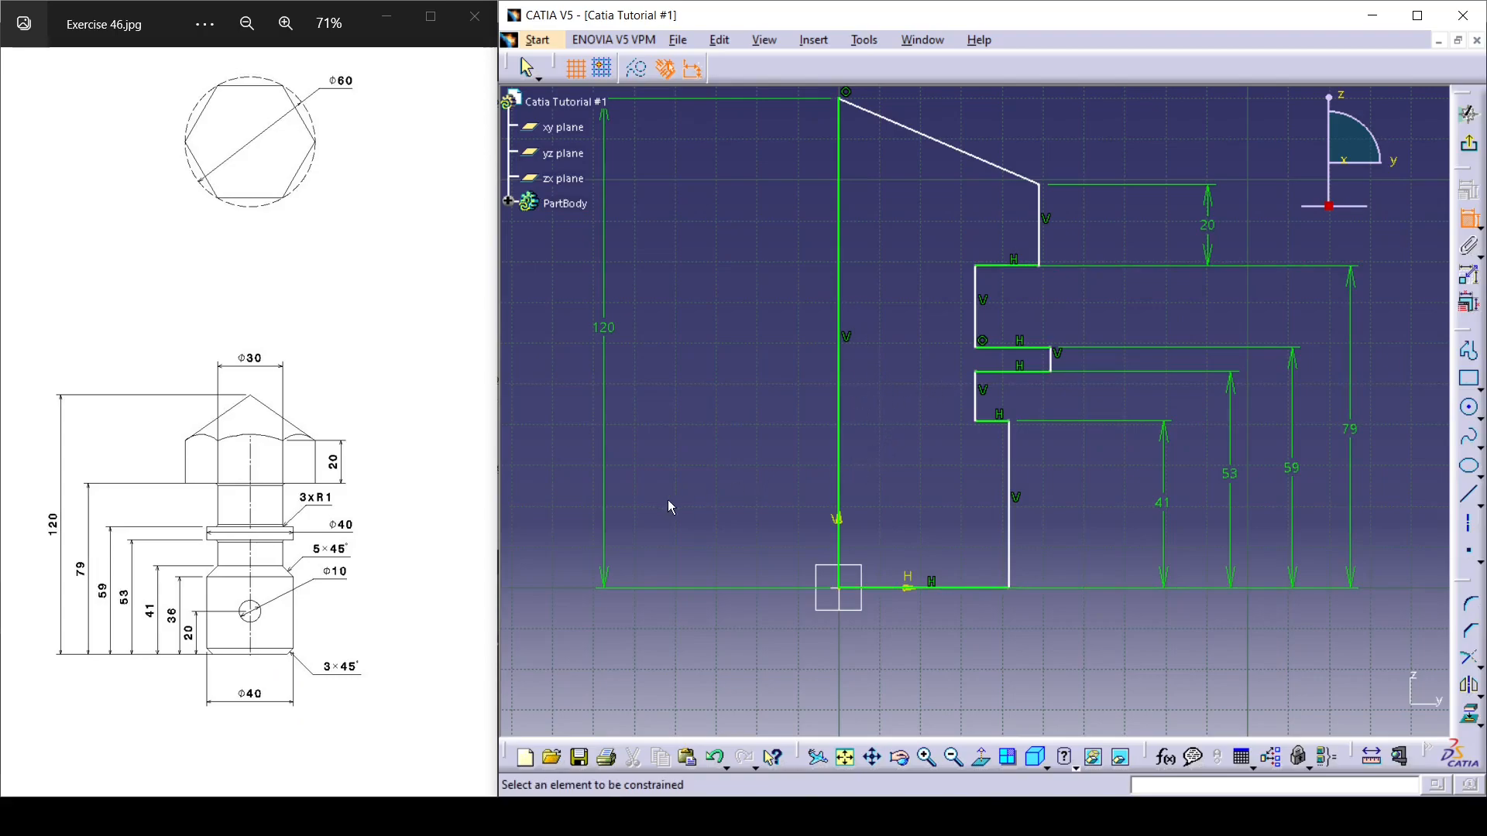
{"action": "left_click", "coordinate": [842, 499]}
{"action": "left_click", "coordinate": [1009, 484]}
{"action": "left_click", "coordinate": [930, 662]}
{"action": "double_click", "coordinate": [925, 662]}
{"action": "type", "text": "20"}
{"action": "key", "text": "Return"}
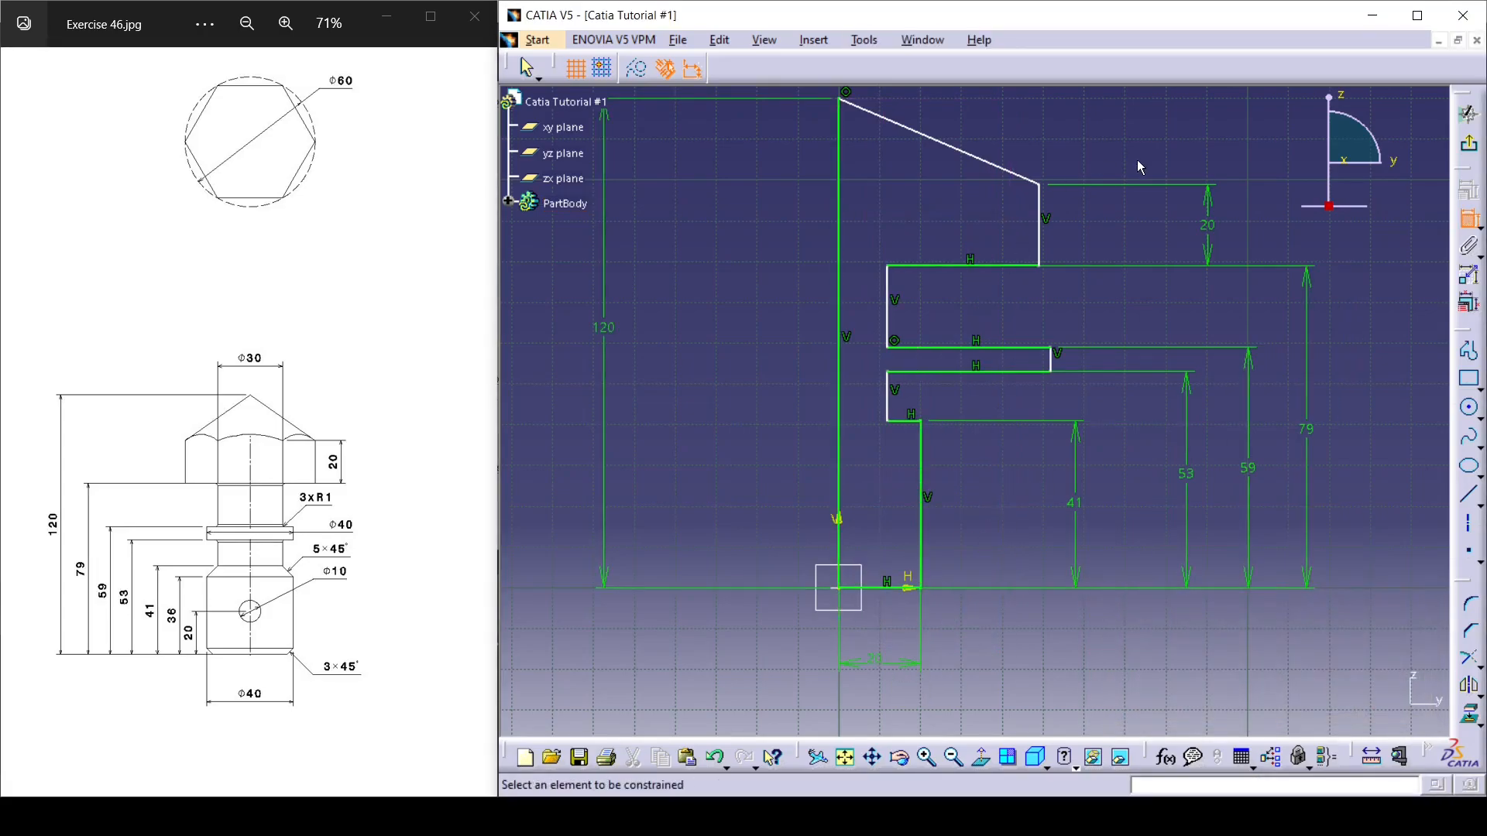
Dimension the neck's vertical edge from the centre line and set the distance to 15 mm.
{"action": "left_click", "coordinate": [888, 399]}
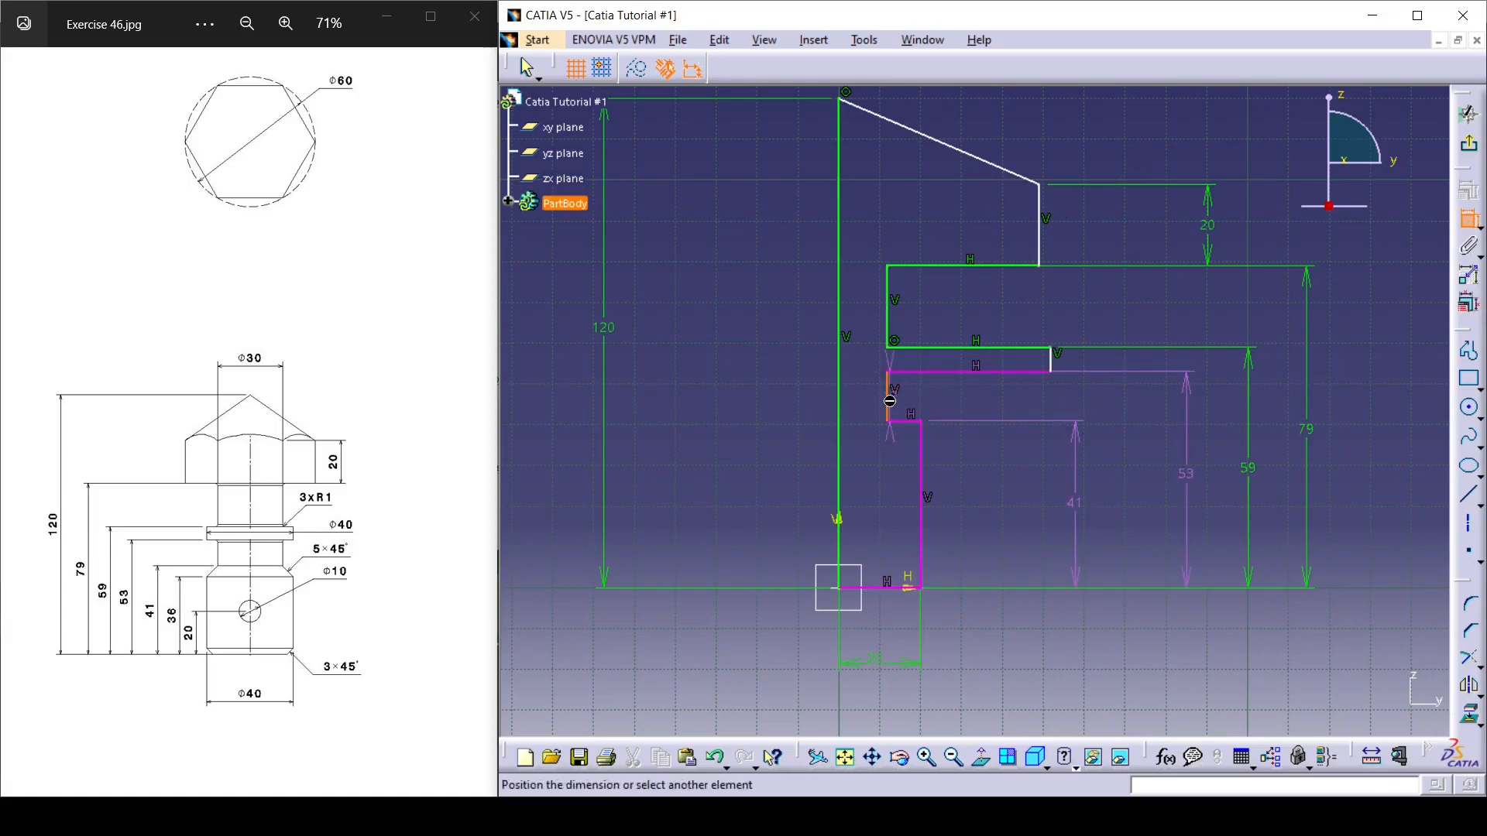
{"action": "left_click", "coordinate": [840, 409]}
{"action": "left_click", "coordinate": [770, 449]}
{"action": "double_click", "coordinate": [772, 451]}
{"action": "type", "text": "15"}
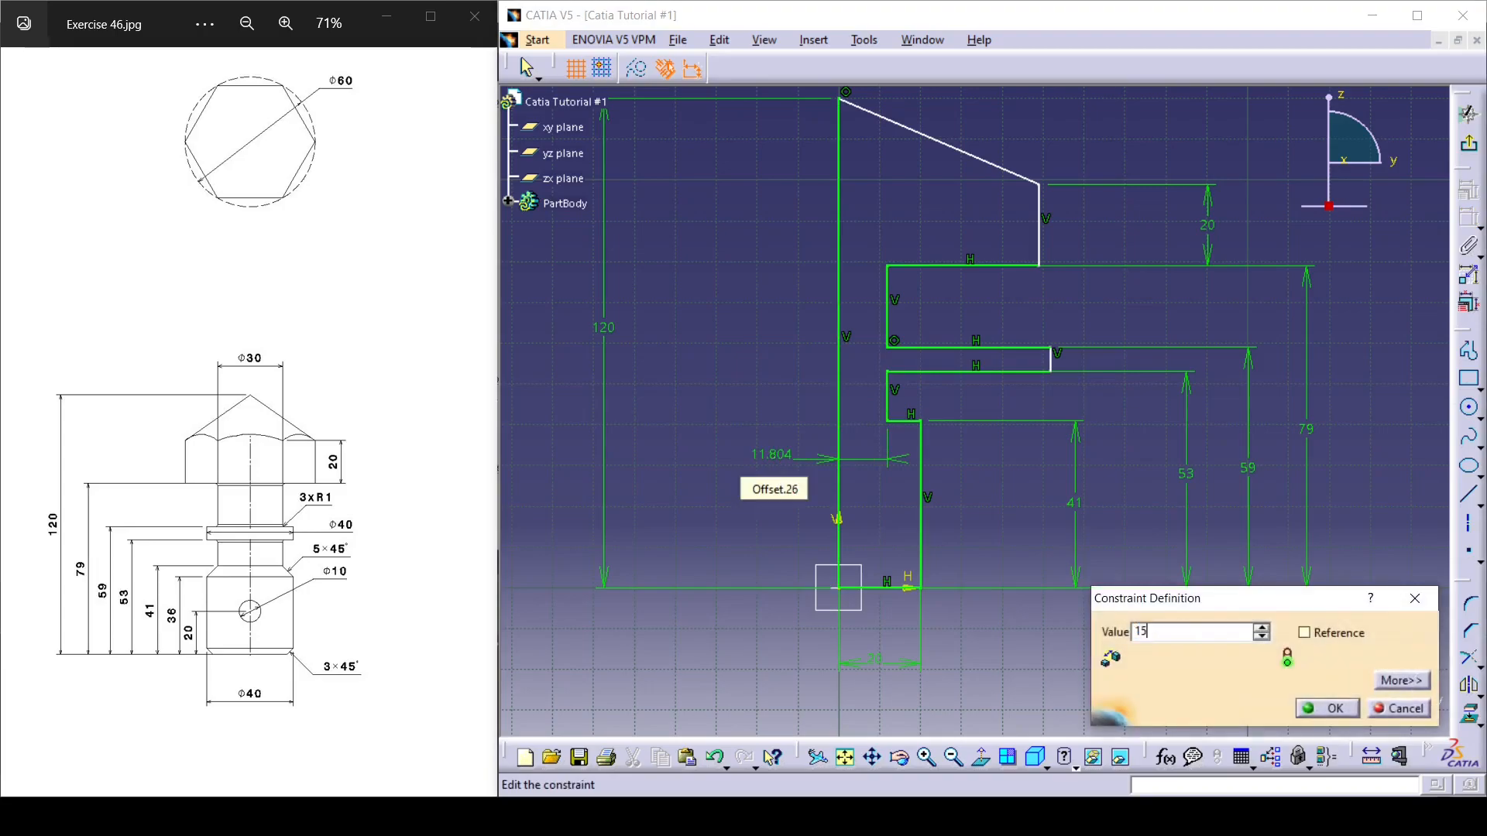
{"action": "key", "text": "Return"}
Dimension the collar's outer vertical edge from the centre line and set the distance to 20 mm.
{"action": "left_click", "coordinate": [1051, 360]}
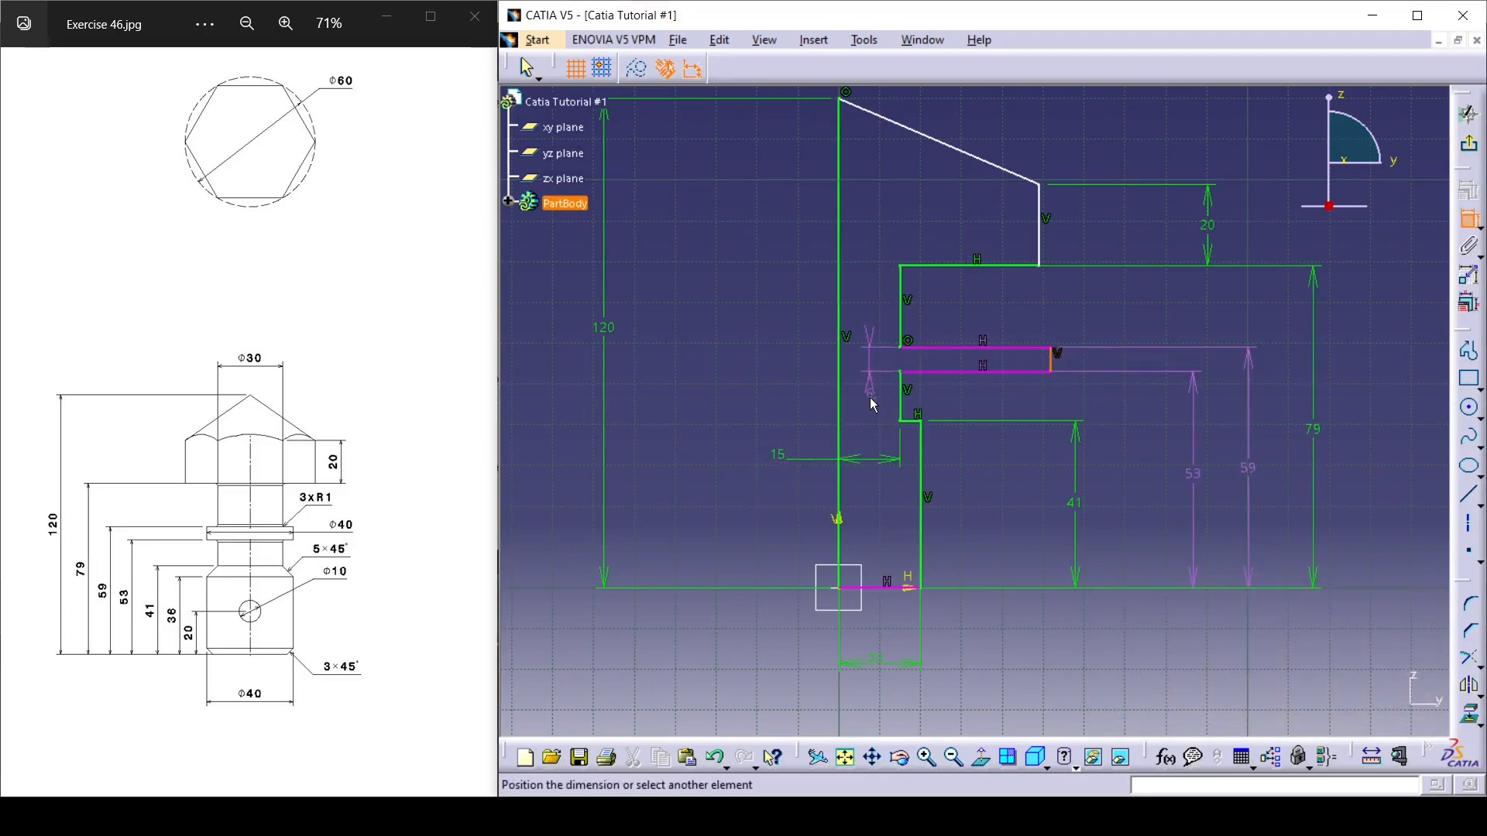
{"action": "left_click", "coordinate": [846, 377]}
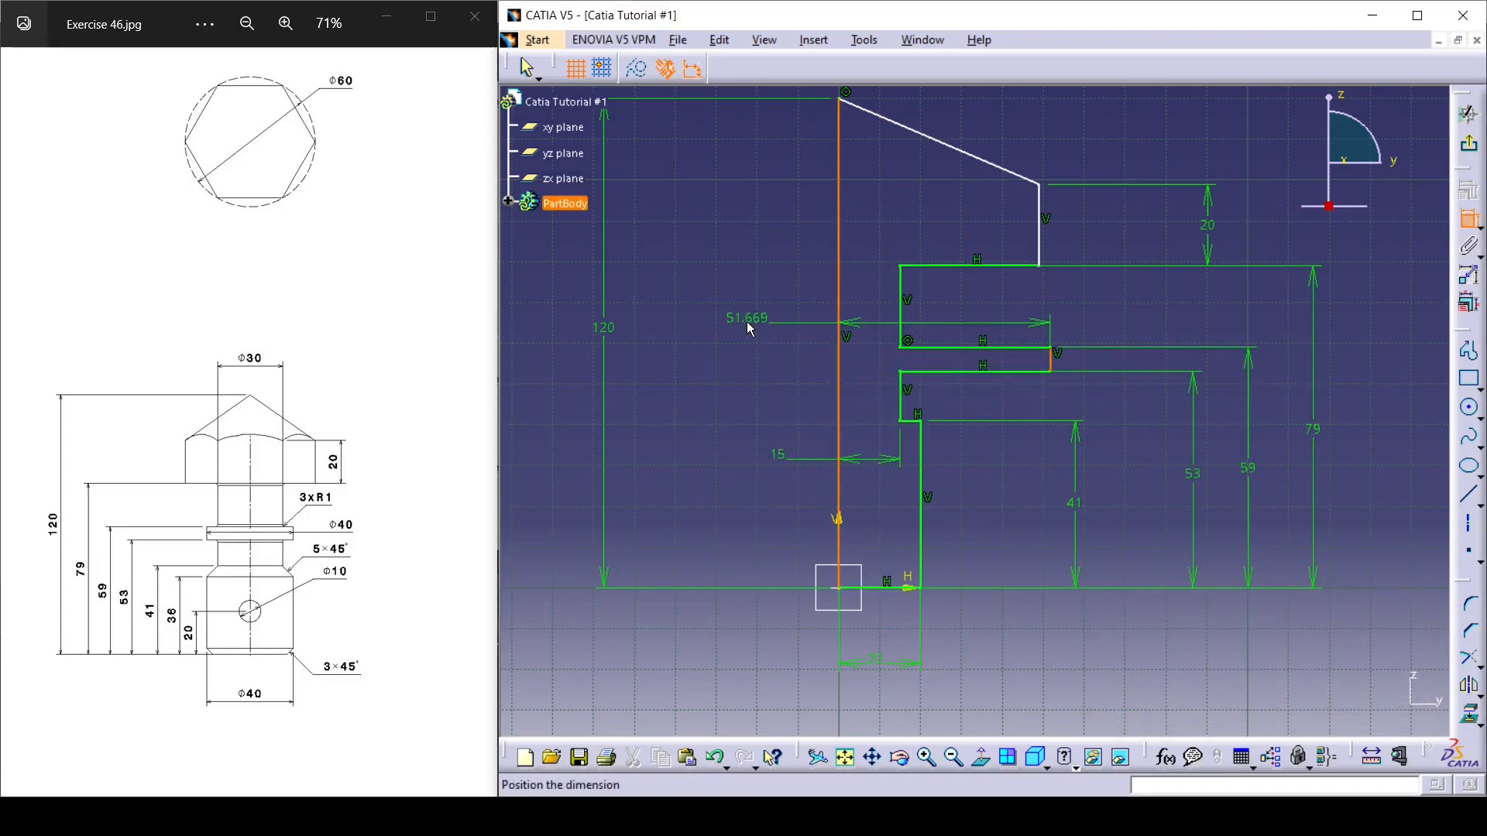
{"action": "left_click", "coordinate": [747, 322]}
{"action": "double_click", "coordinate": [751, 321]}
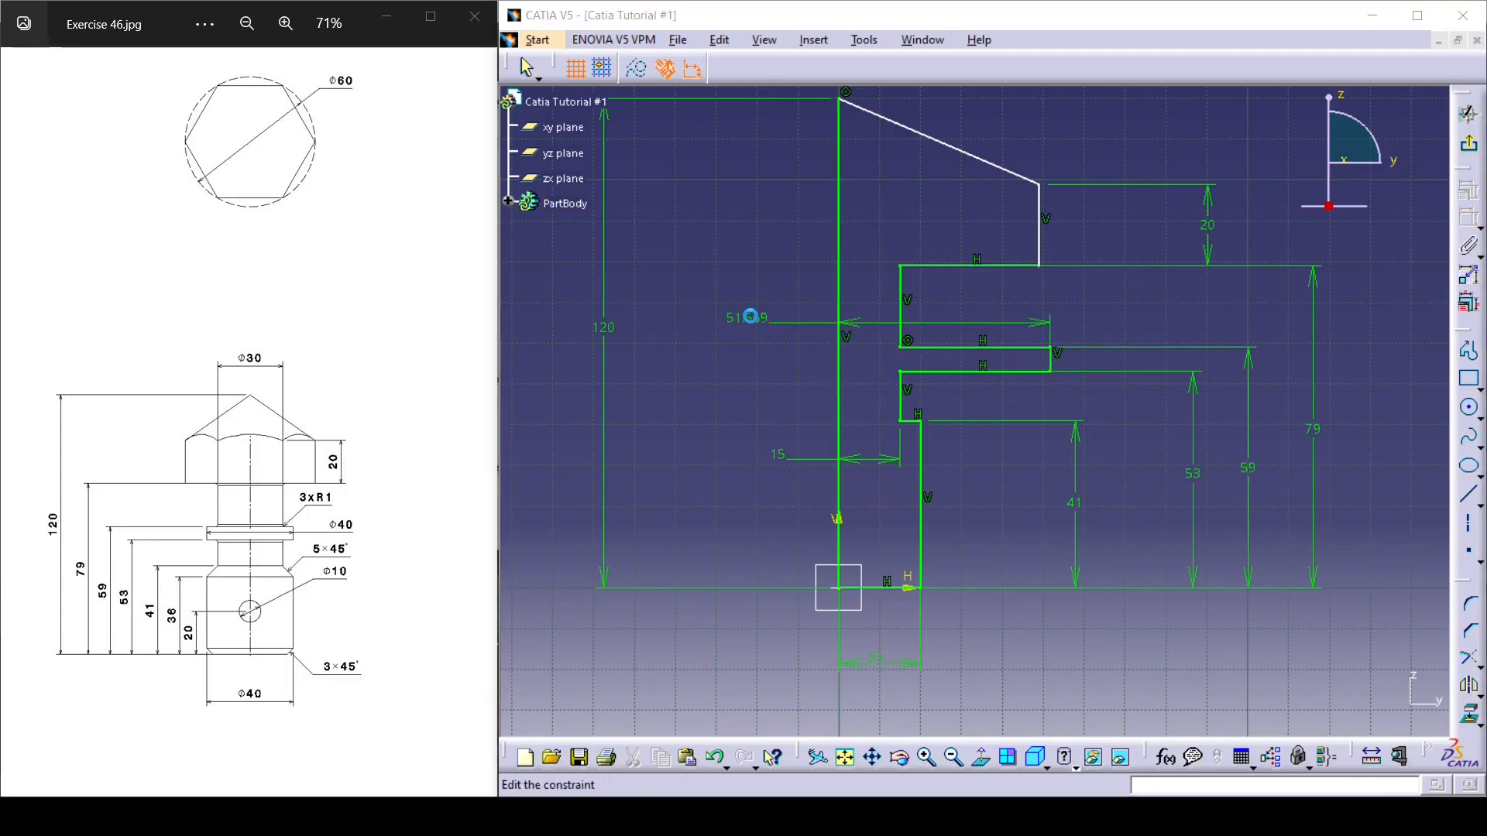
{"action": "type", "text": "20"}
{"action": "key", "text": "Return"}
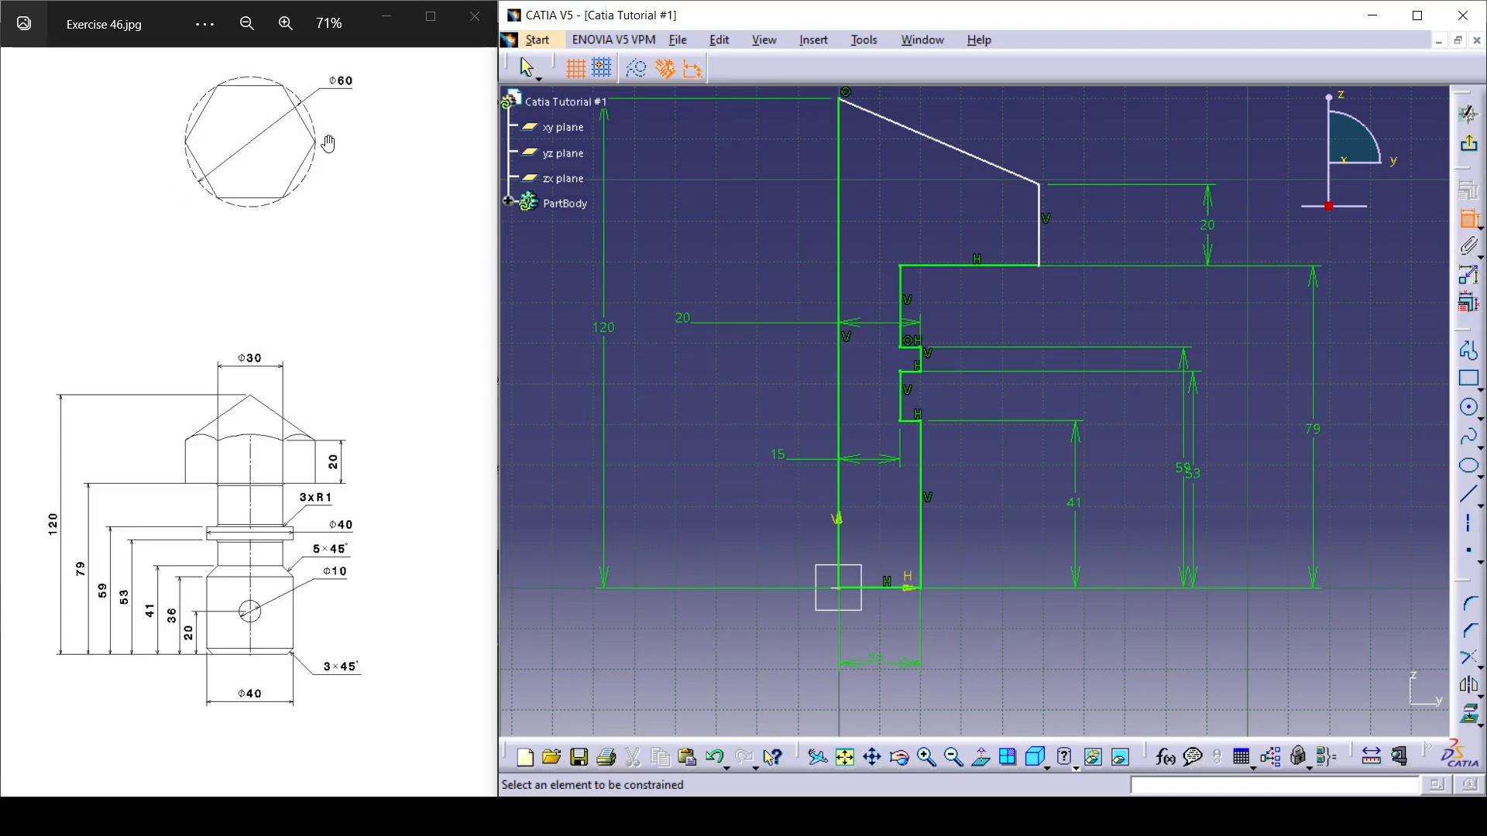
Dimension the head's outer vertical edge from the centre line at 30 mm and exit the finished profile sketch.
{"action": "left_click", "coordinate": [1040, 224]}
{"action": "left_click", "coordinate": [839, 234]}
{"action": "left_click", "coordinate": [756, 198]}
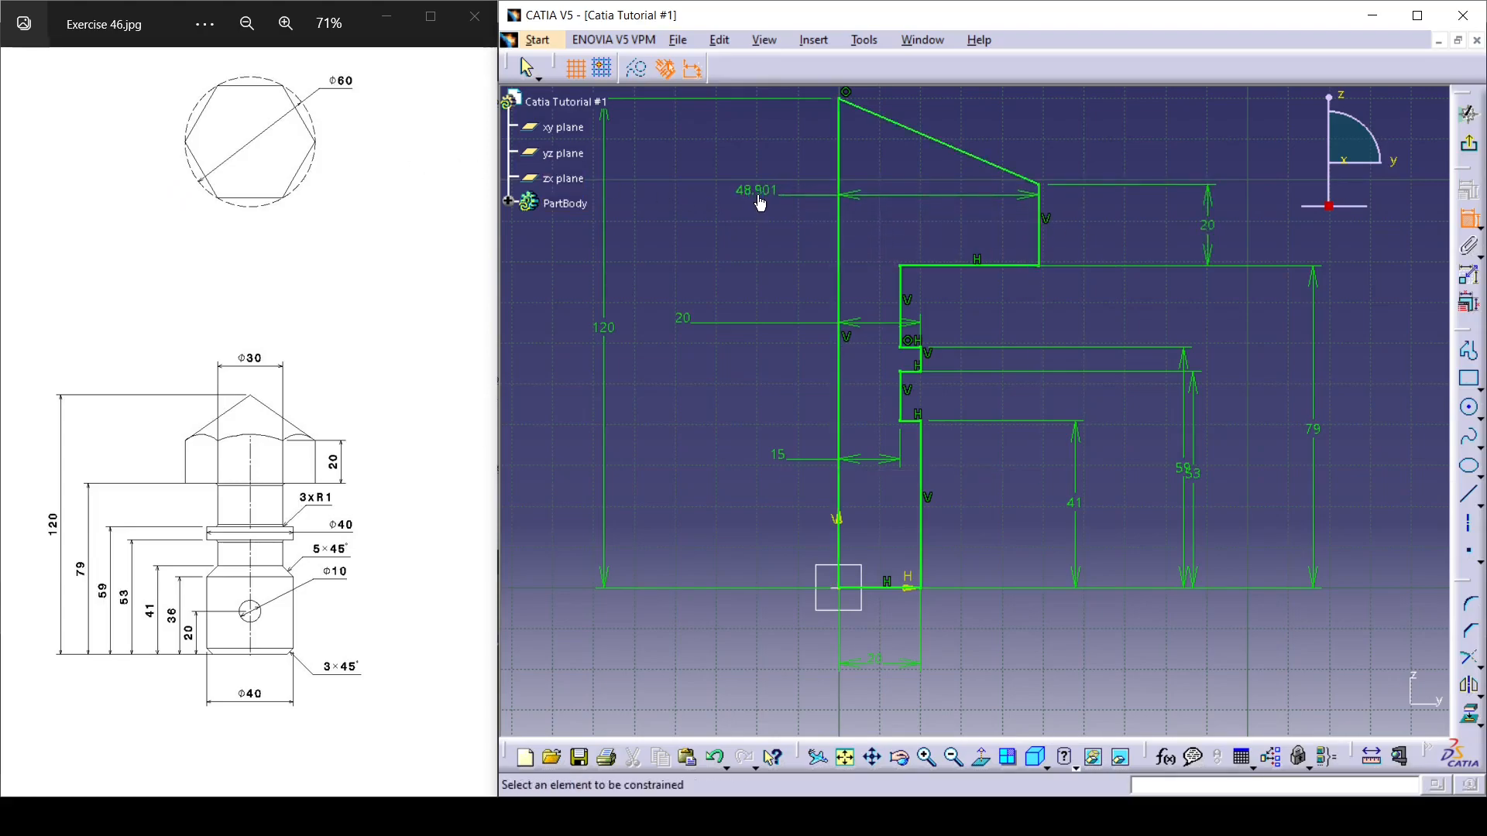
{"action": "double_click", "coordinate": [763, 194]}
{"action": "type", "text": "30mm"}
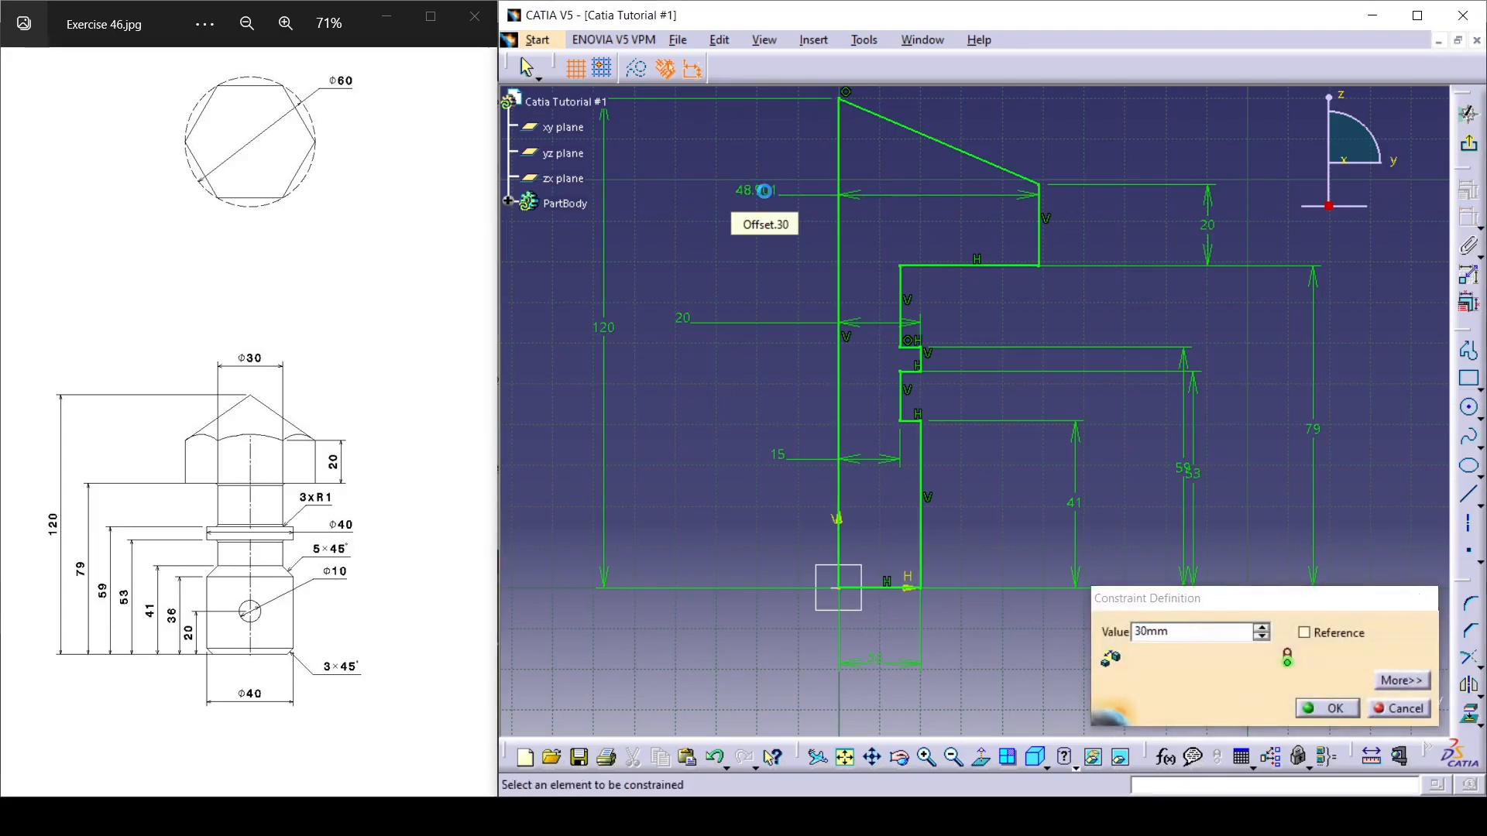
{"action": "key", "text": "Return"}
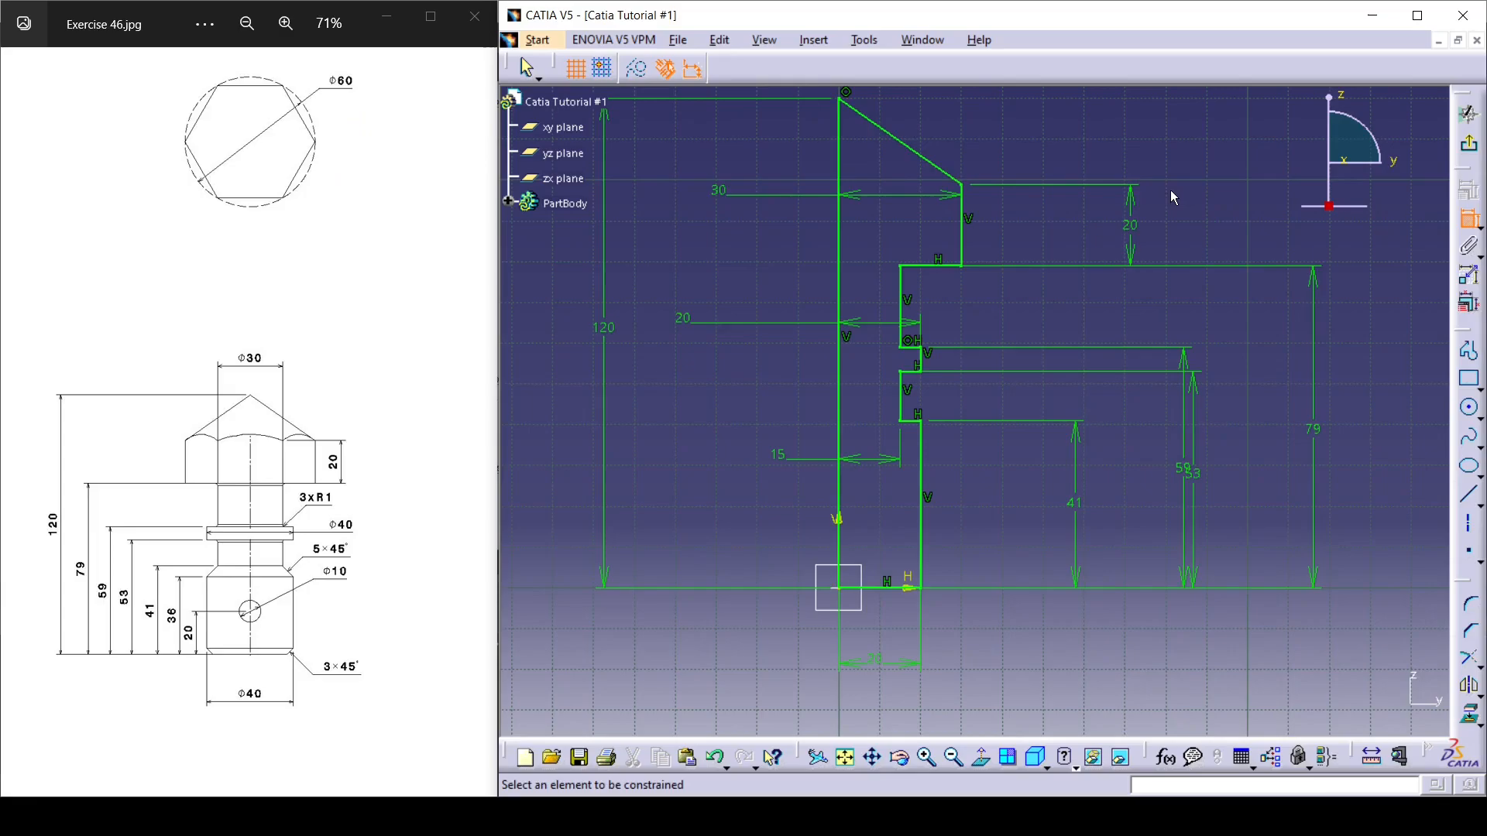
{"action": "middle_click_drag", "start_coordinate": [1020, 324], "coordinate": [1058, 385]}
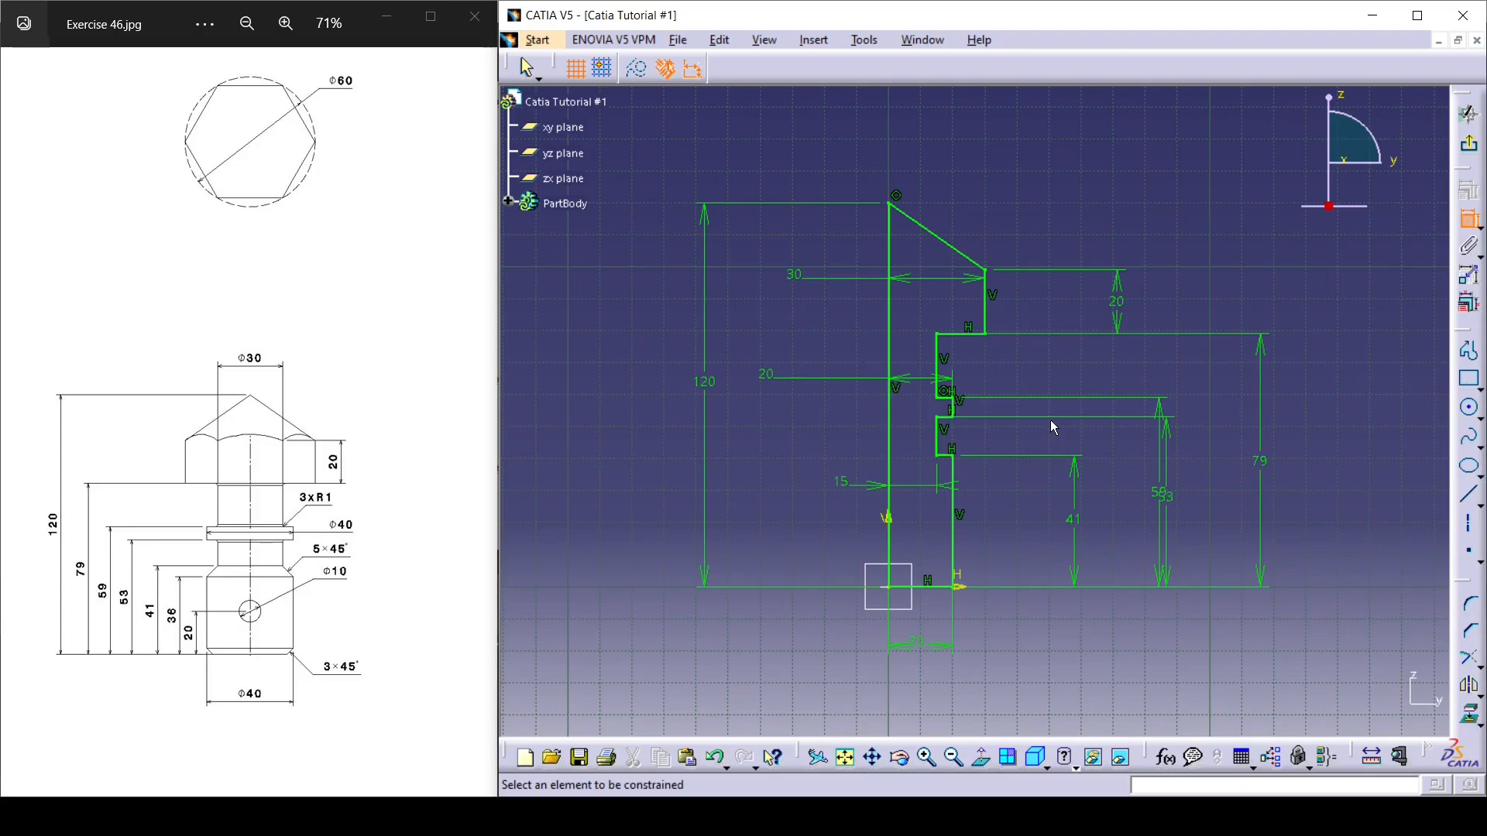
{"action": "left_click", "coordinate": [1467, 114]}
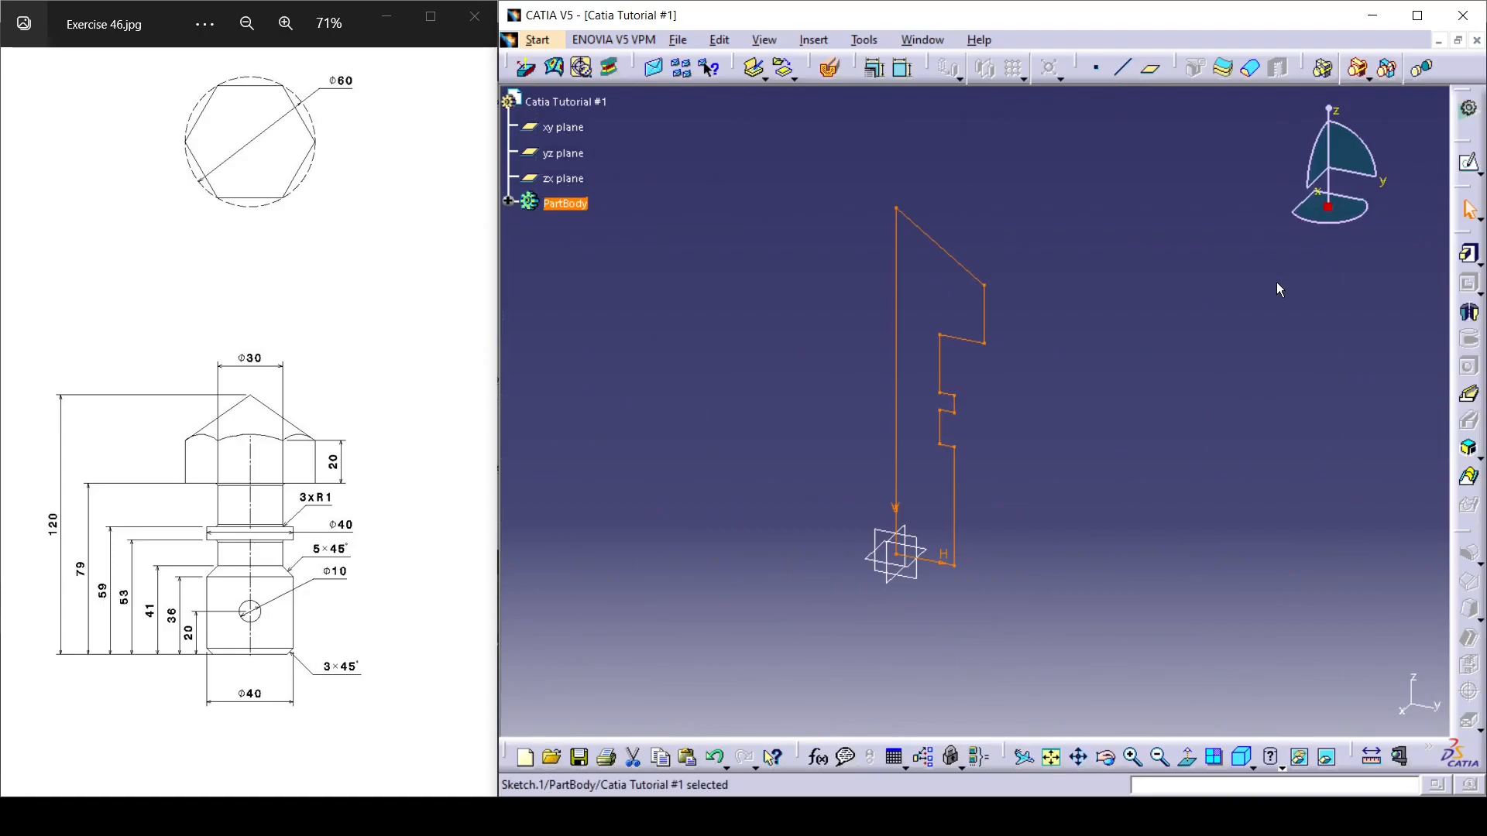
{"action": "left_click", "coordinate": [1471, 315]}
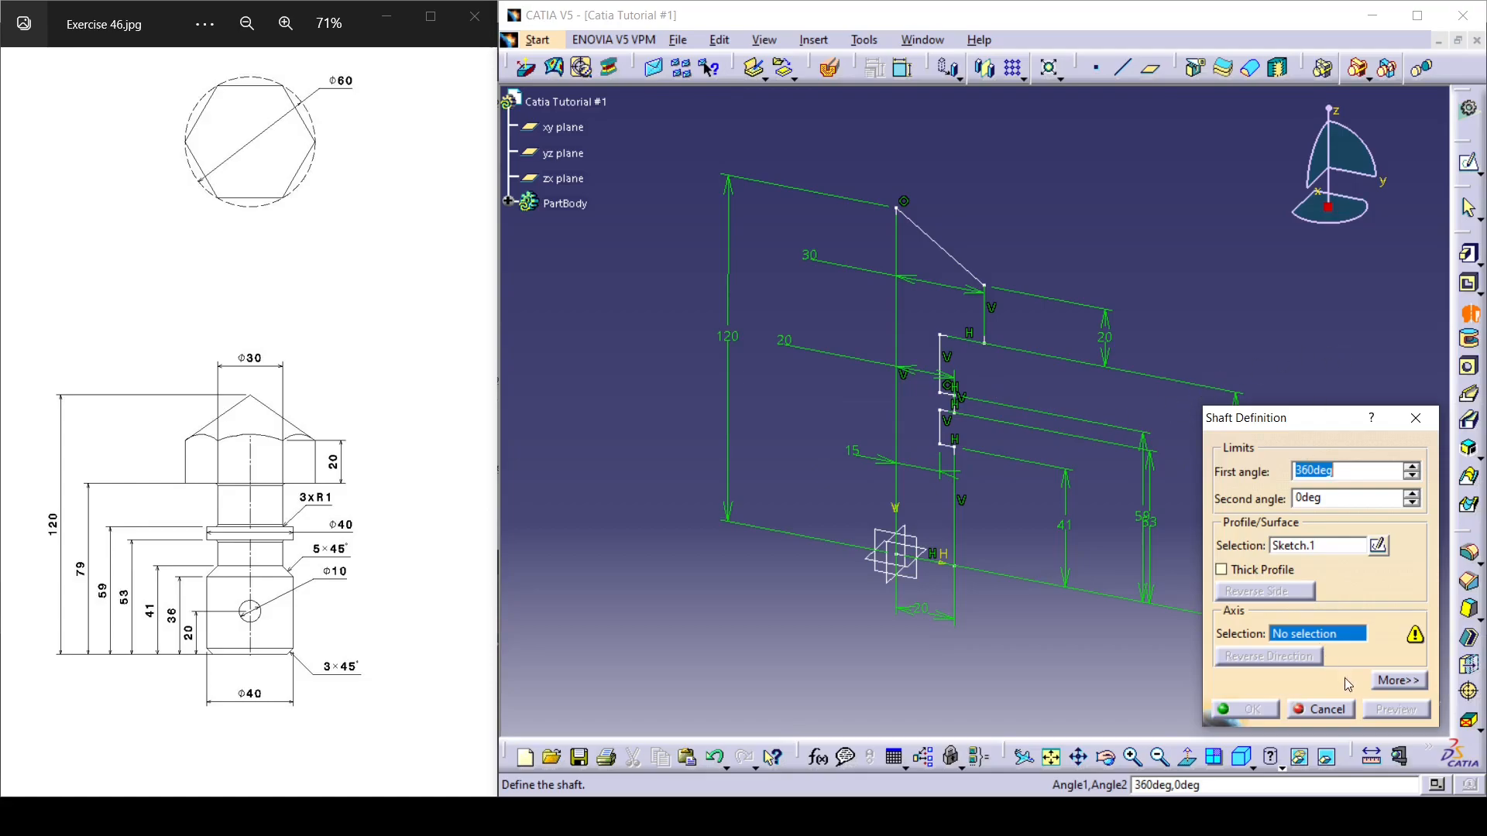
{"action": "left_click", "coordinate": [1342, 713]}
{"action": "left_click", "coordinate": [1117, 245]}
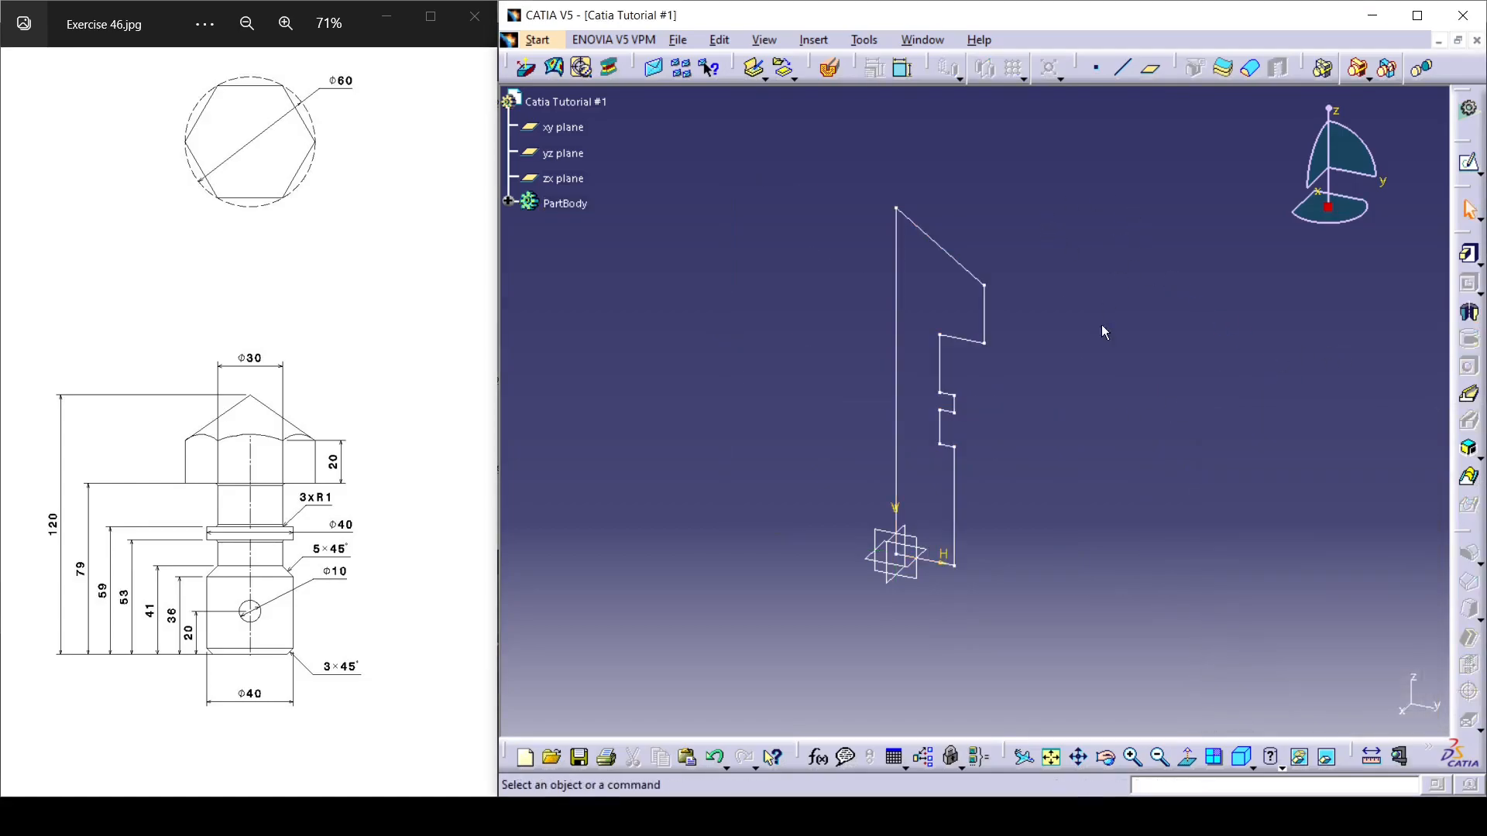
Create a shaft by revolving the profile sketch 360 degrees about the Z axis.
{"action": "left_click", "coordinate": [1469, 312]}
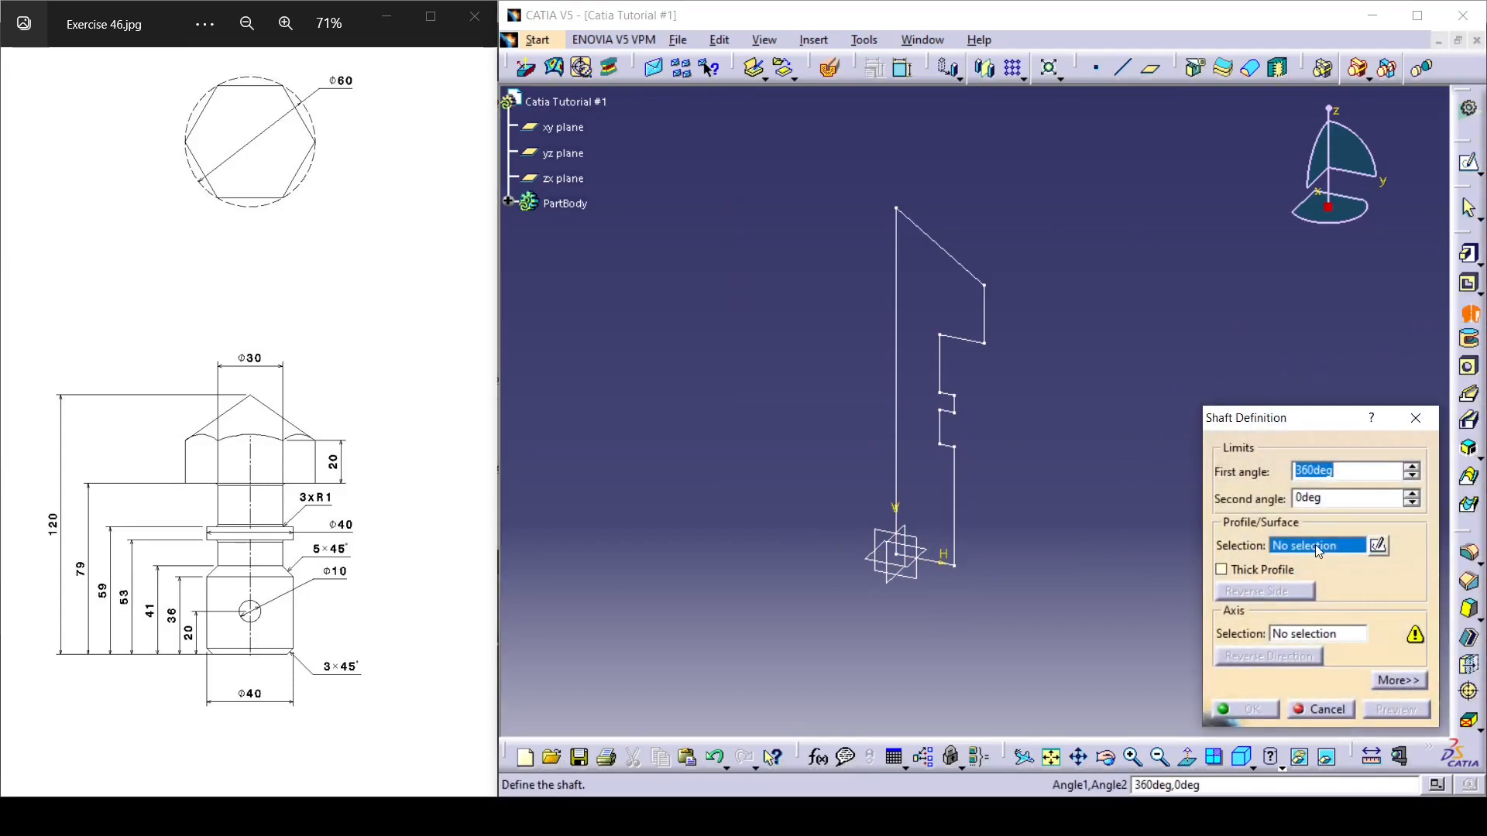
{"action": "left_click", "coordinate": [1312, 545]}
{"action": "left_click", "coordinate": [985, 311]}
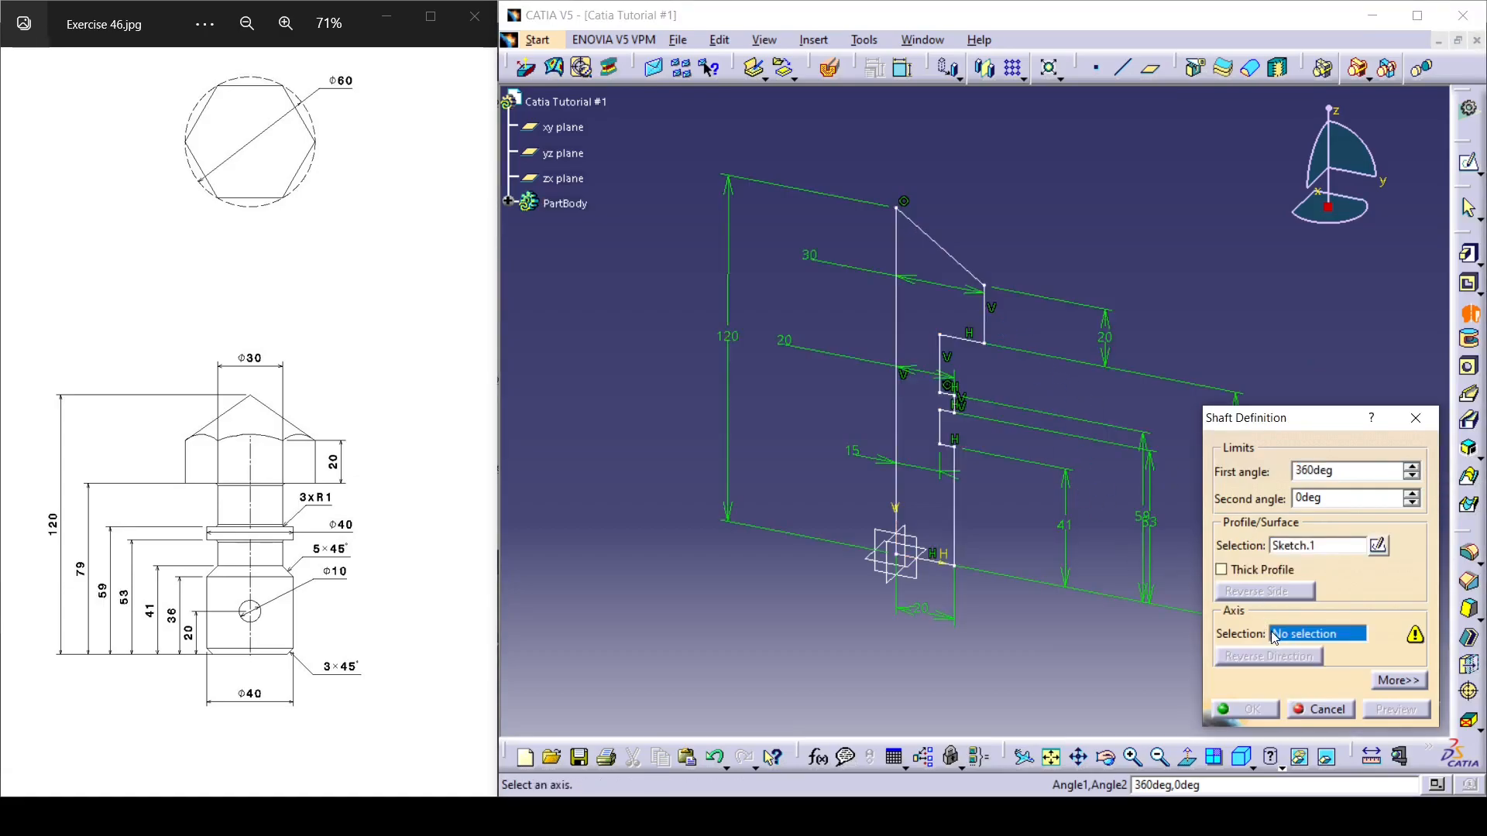
{"action": "left_click", "coordinate": [897, 331]}
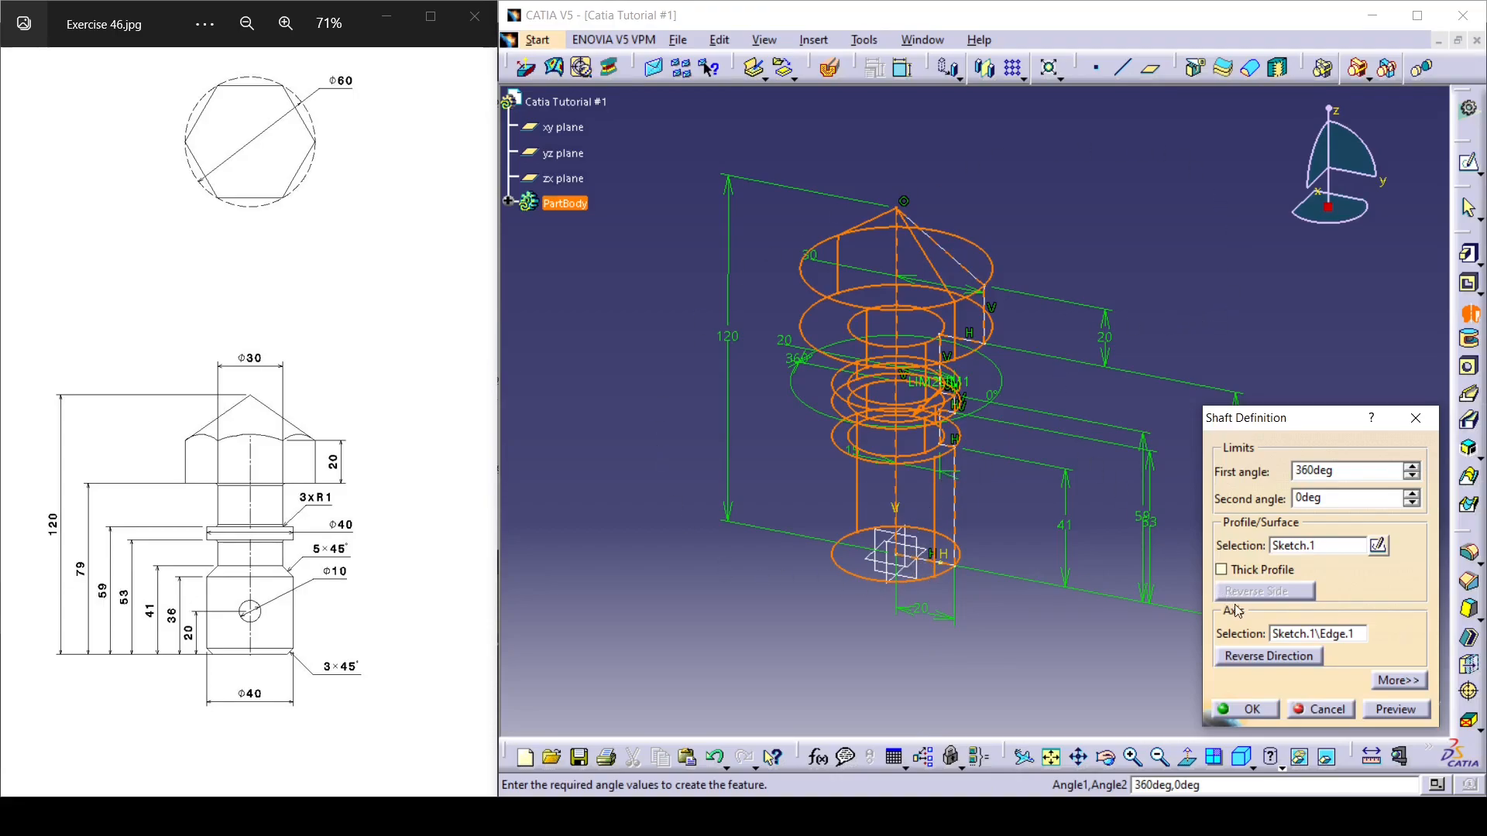
{"action": "right_click", "coordinate": [1291, 637]}
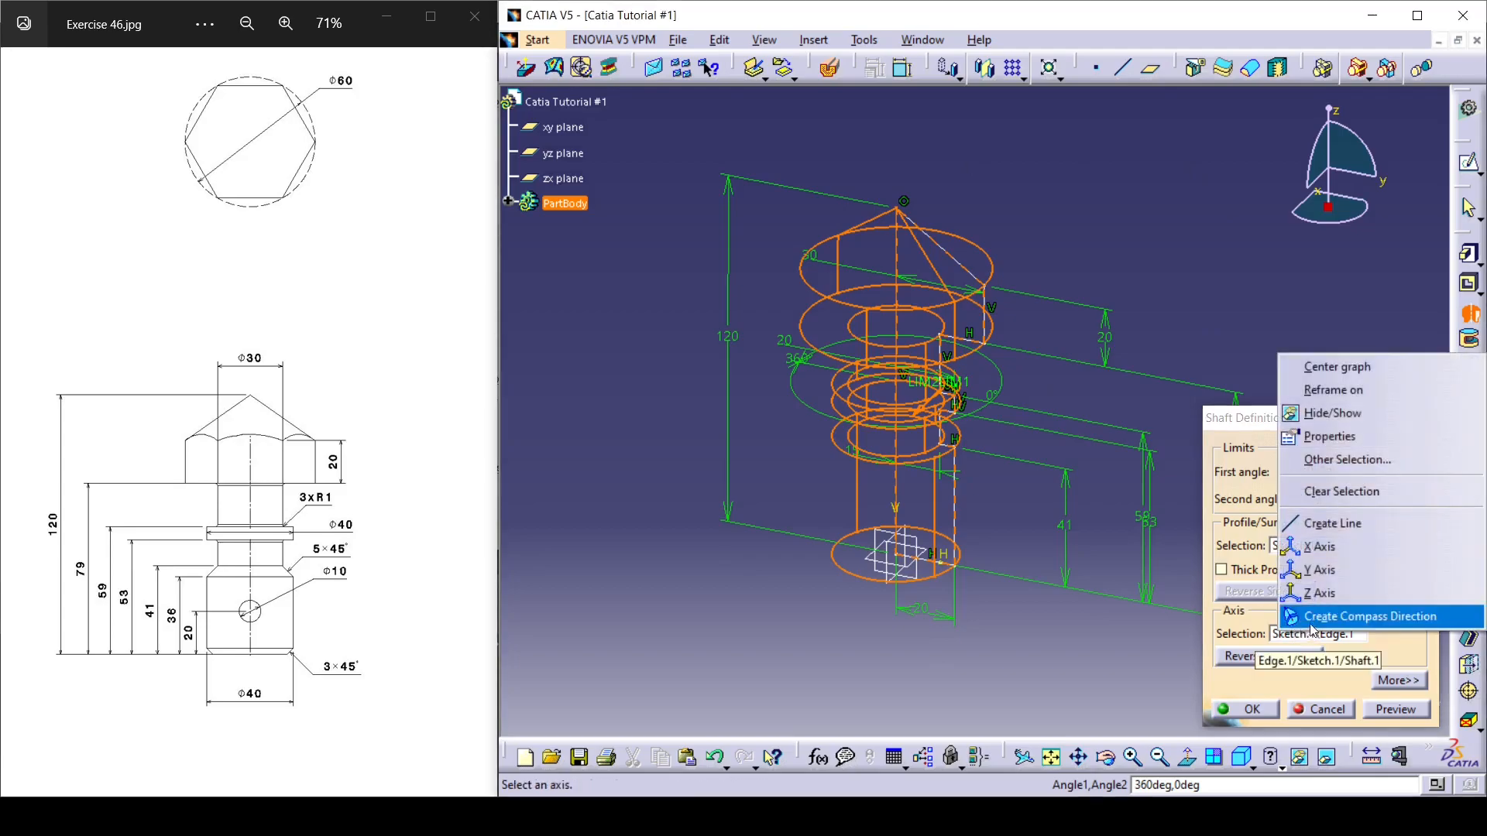
{"action": "left_click", "coordinate": [1326, 594]}
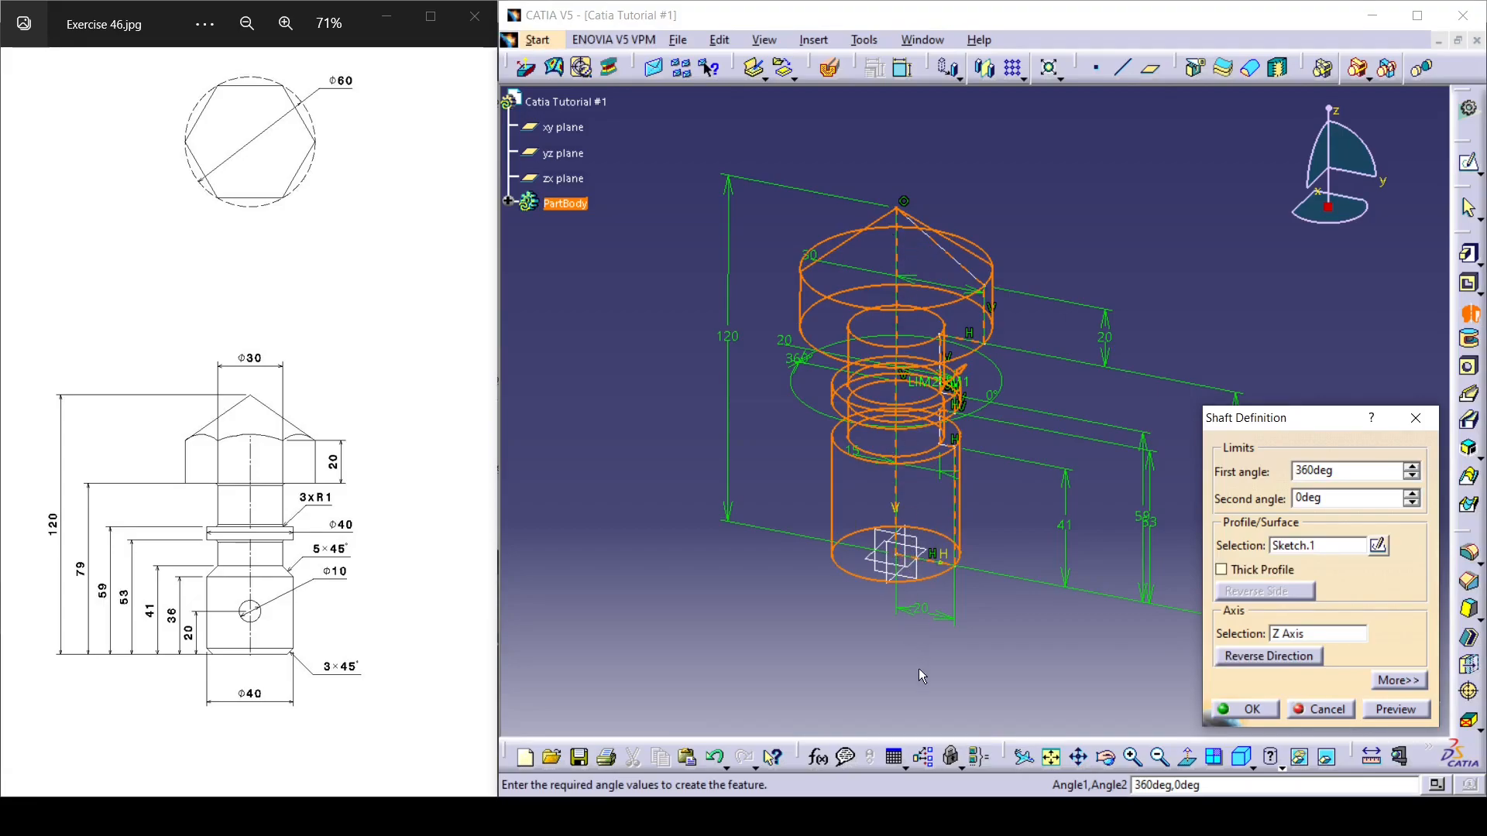
{"action": "left_click", "coordinate": [1252, 710]}
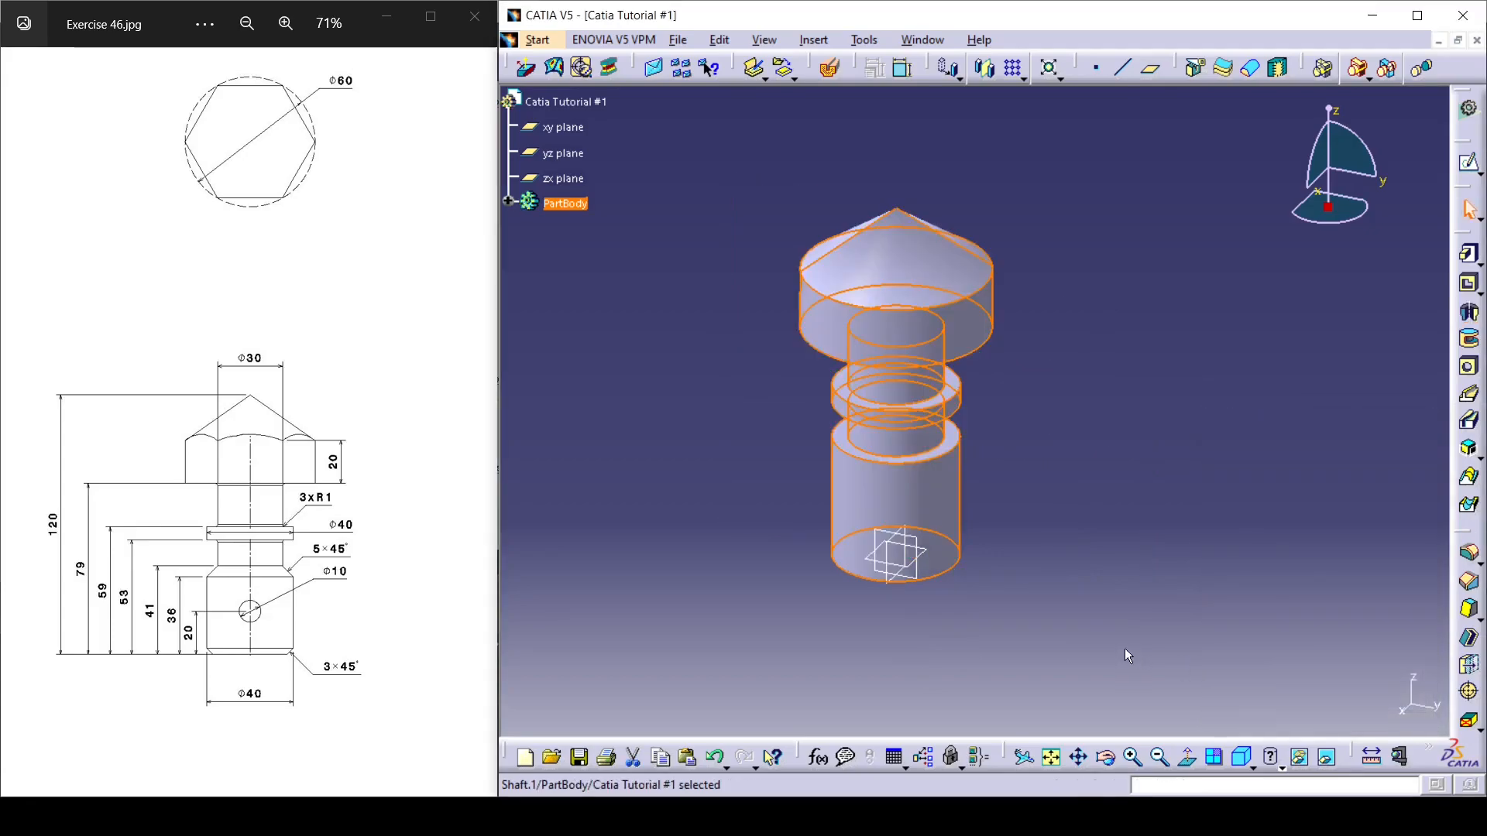
Start a new sketch on the flat ring-shaped underside of the head.
{"action": "mouse_move", "coordinate": [886, 522]}
{"action": "middle_mouse_down"}
{"action": "mouse_move", "coordinate": [901, 514]}
{"action": "mouse_move", "coordinate": [873, 541]}
{"action": "mouse_move", "coordinate": [912, 516]}
{"action": "middle_mouse_up"}
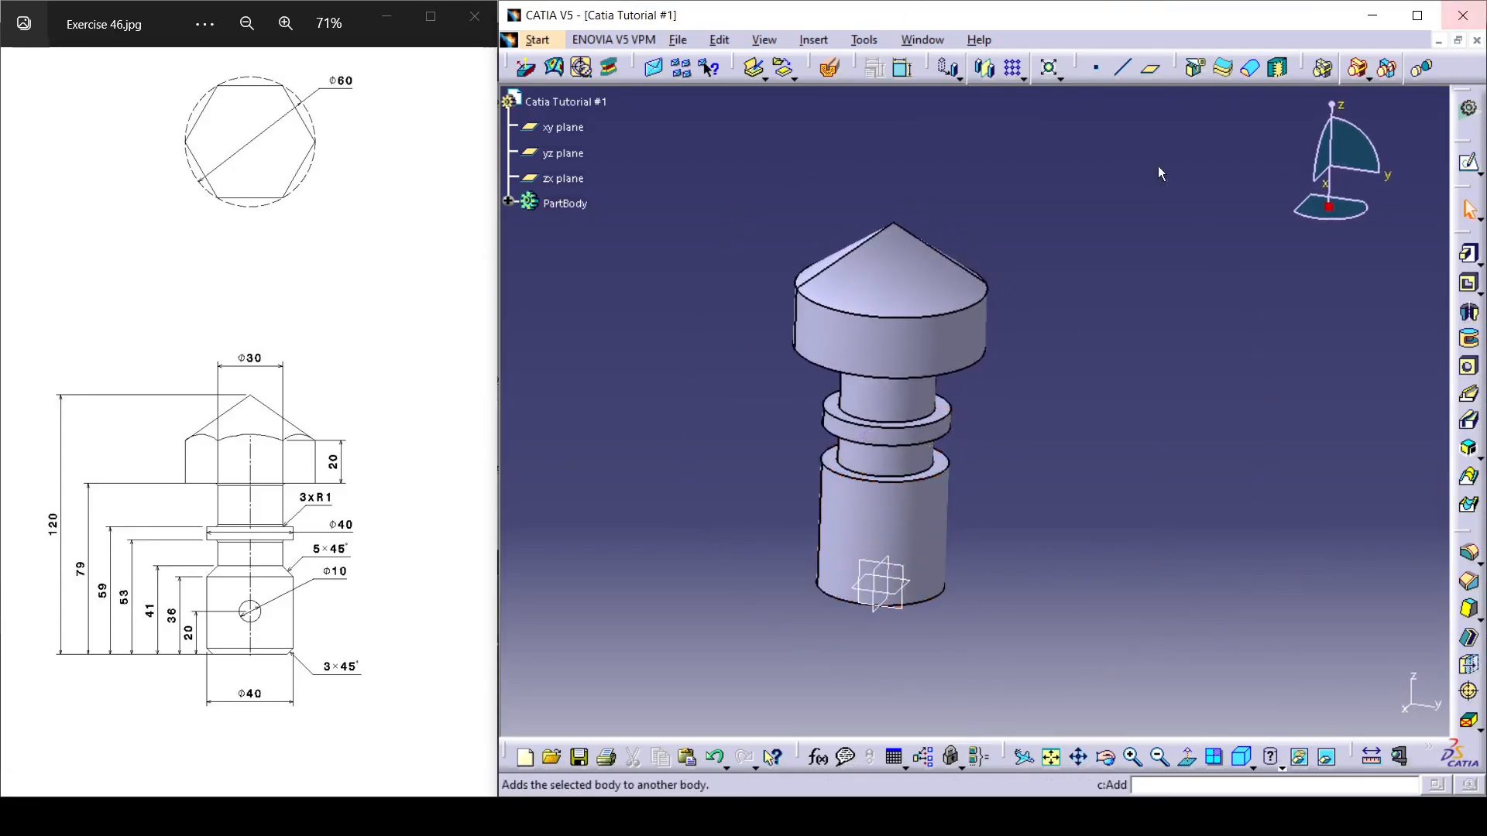
{"action": "middle_click_drag", "start_coordinate": [959, 470], "coordinate": [1046, 521]}
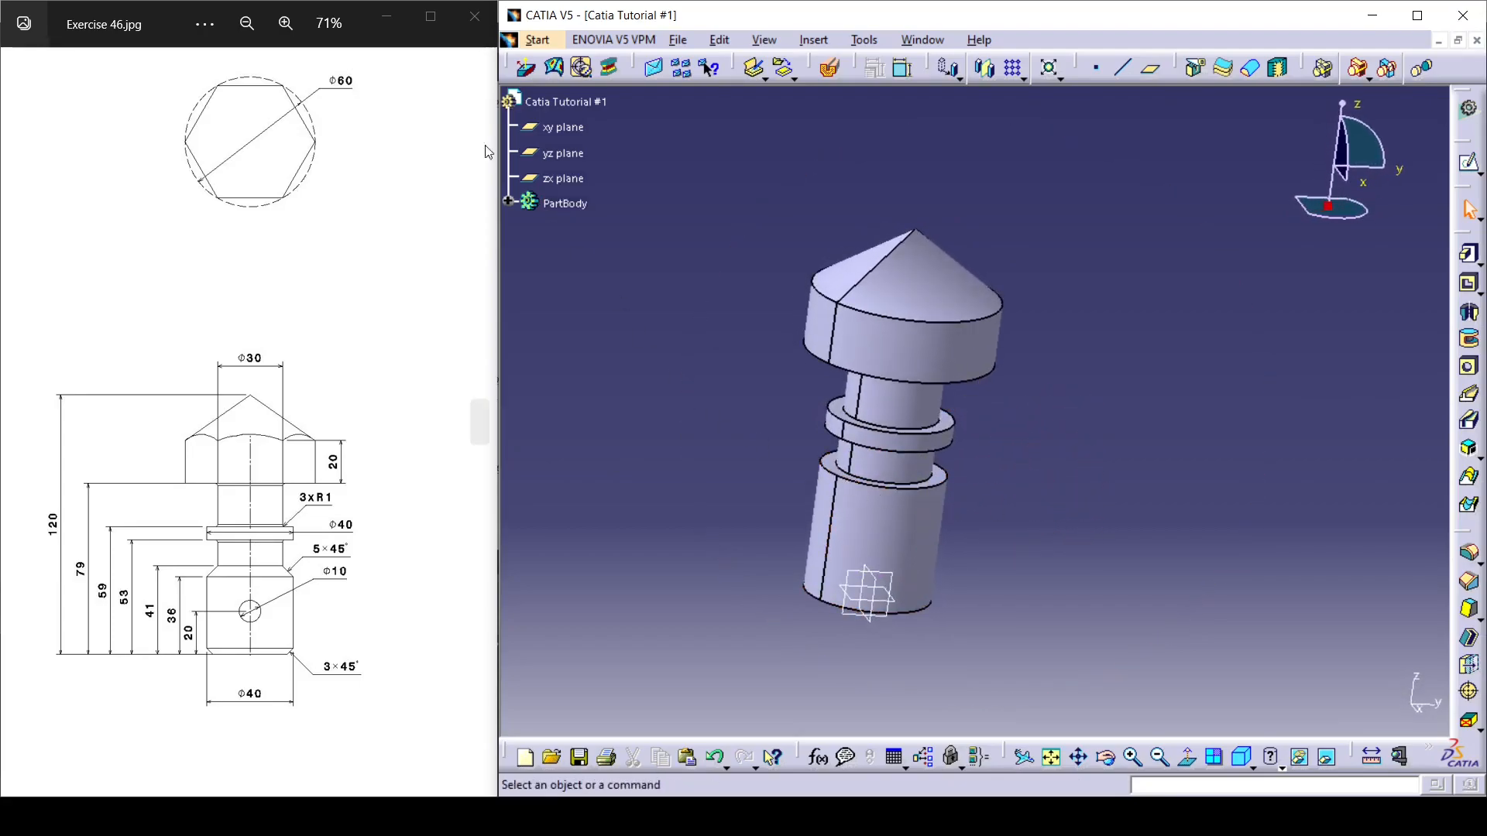
{"action": "left_click", "coordinate": [1469, 162]}
{"action": "middle_click_drag", "start_coordinate": [1103, 394], "coordinate": [943, 236]}
{"action": "left_click", "coordinate": [944, 235]}
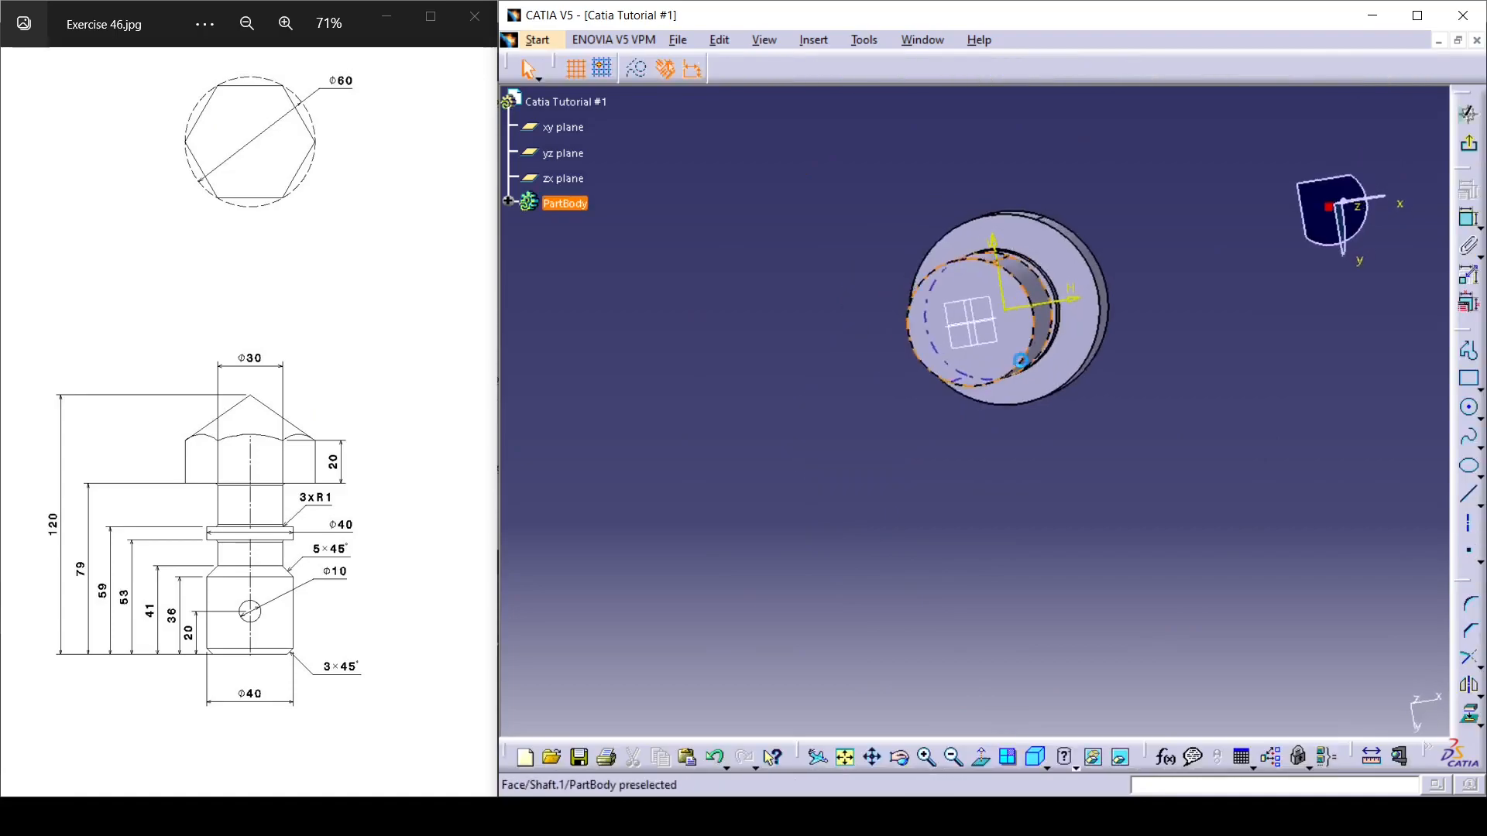
Sketch a hexagon centred on the sketch origin and stretch it by a vertex so its corners extend beyond the head's circular edge.
{"action": "mouse_move", "coordinate": [1148, 414]}
{"action": "middle_mouse_down"}
{"action": "mouse_move", "coordinate": [1053, 493]}
{"action": "mouse_move", "coordinate": [1014, 432]}
{"action": "middle_mouse_up"}
{"action": "middle_click_drag", "start_coordinate": [1114, 432], "coordinate": [1152, 439]}
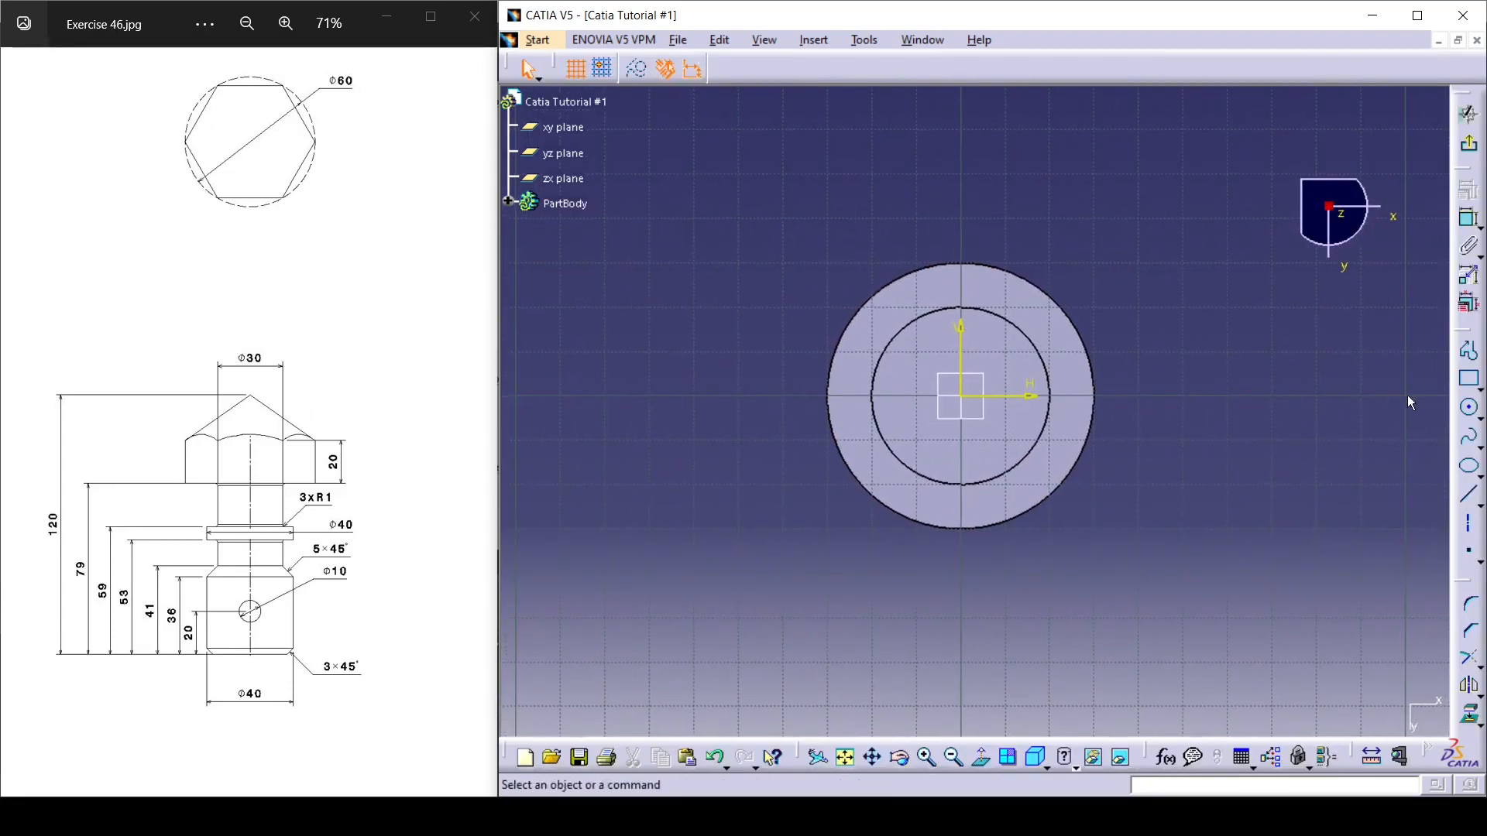
{"action": "left_click", "coordinate": [1480, 385]}
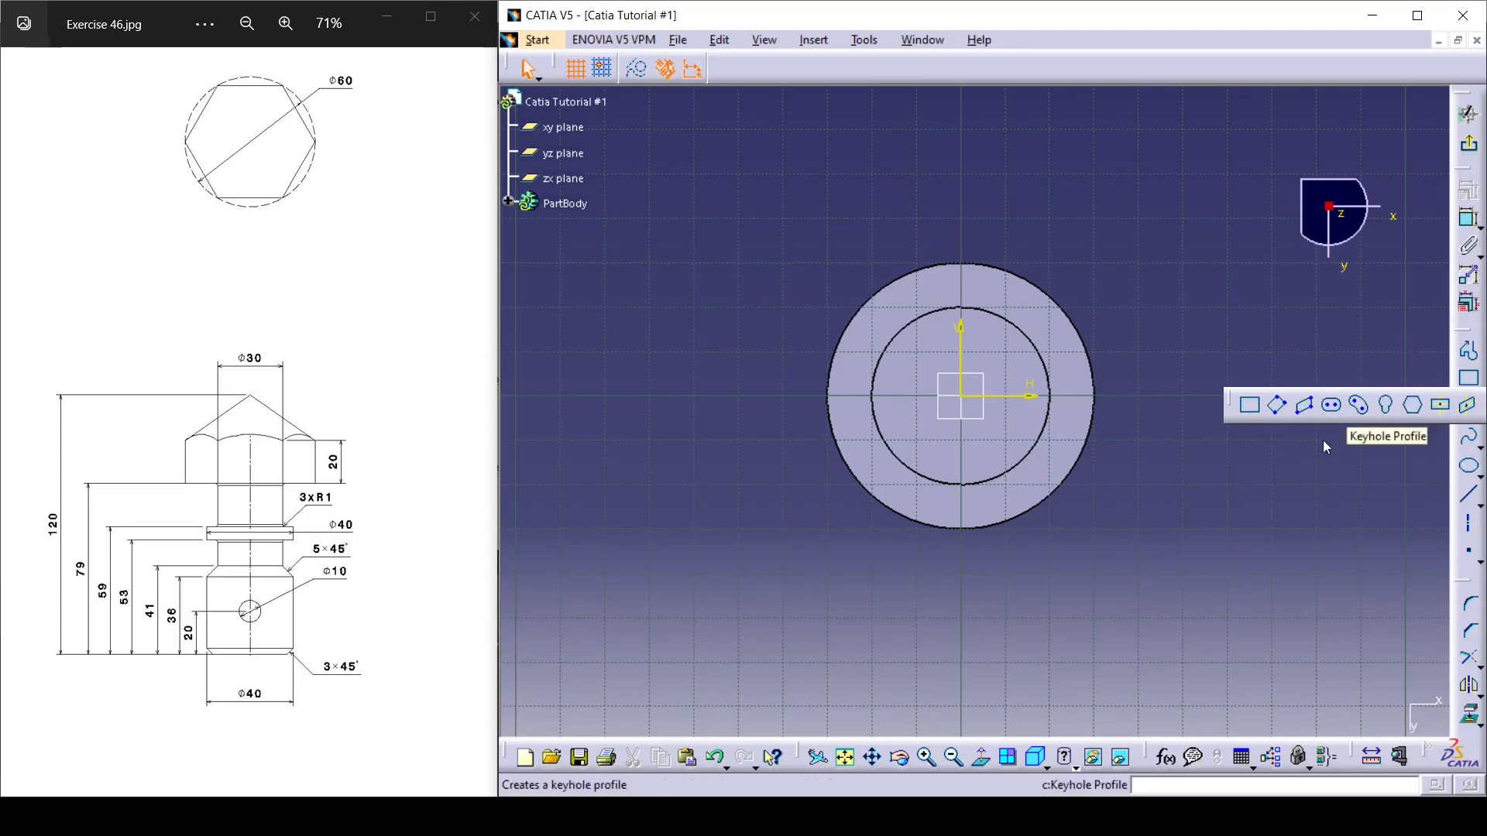
{"action": "left_click", "coordinate": [1408, 407]}
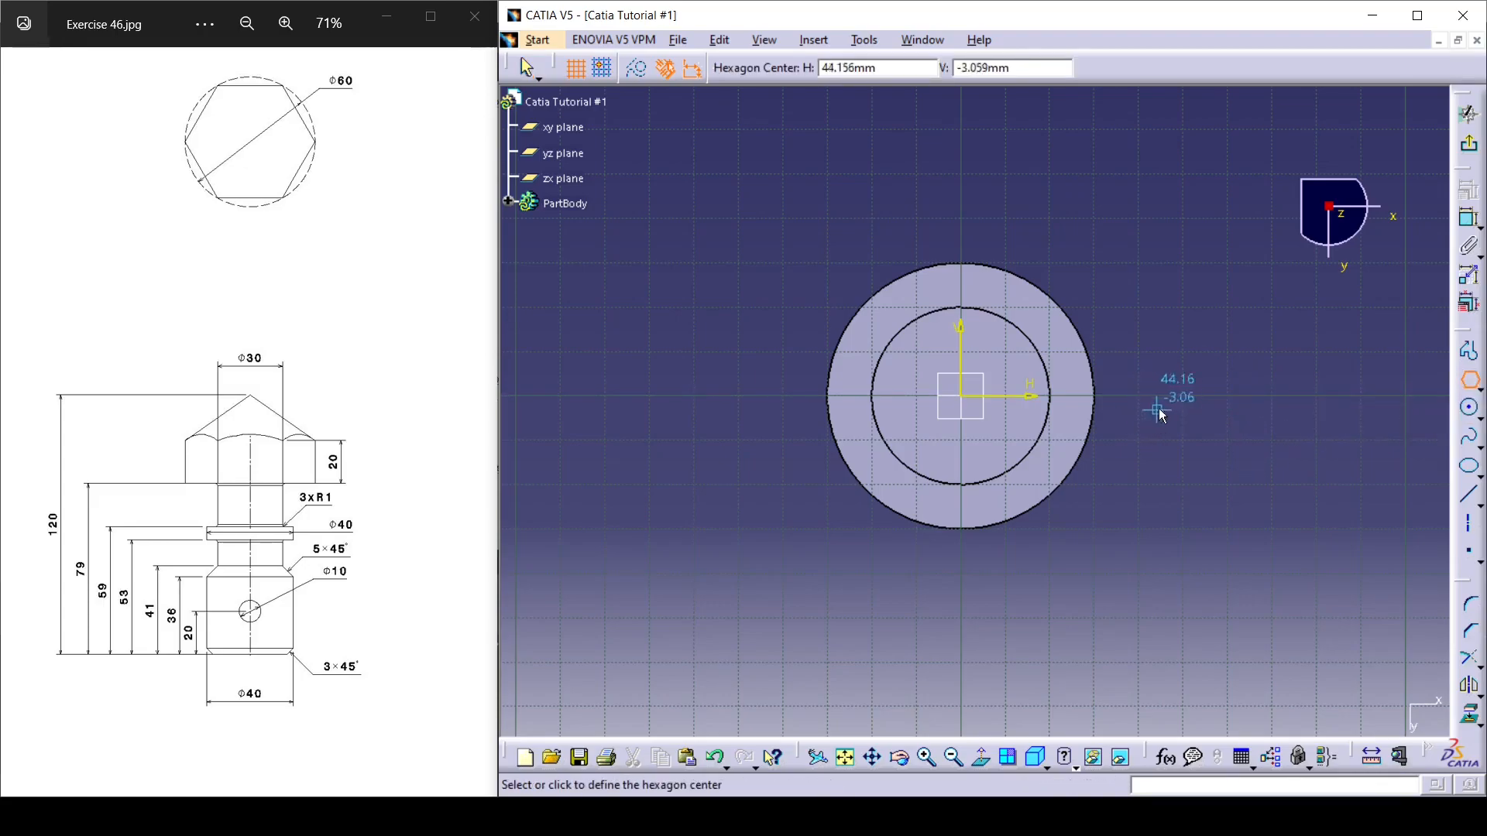
{"action": "left_click", "coordinate": [968, 400]}
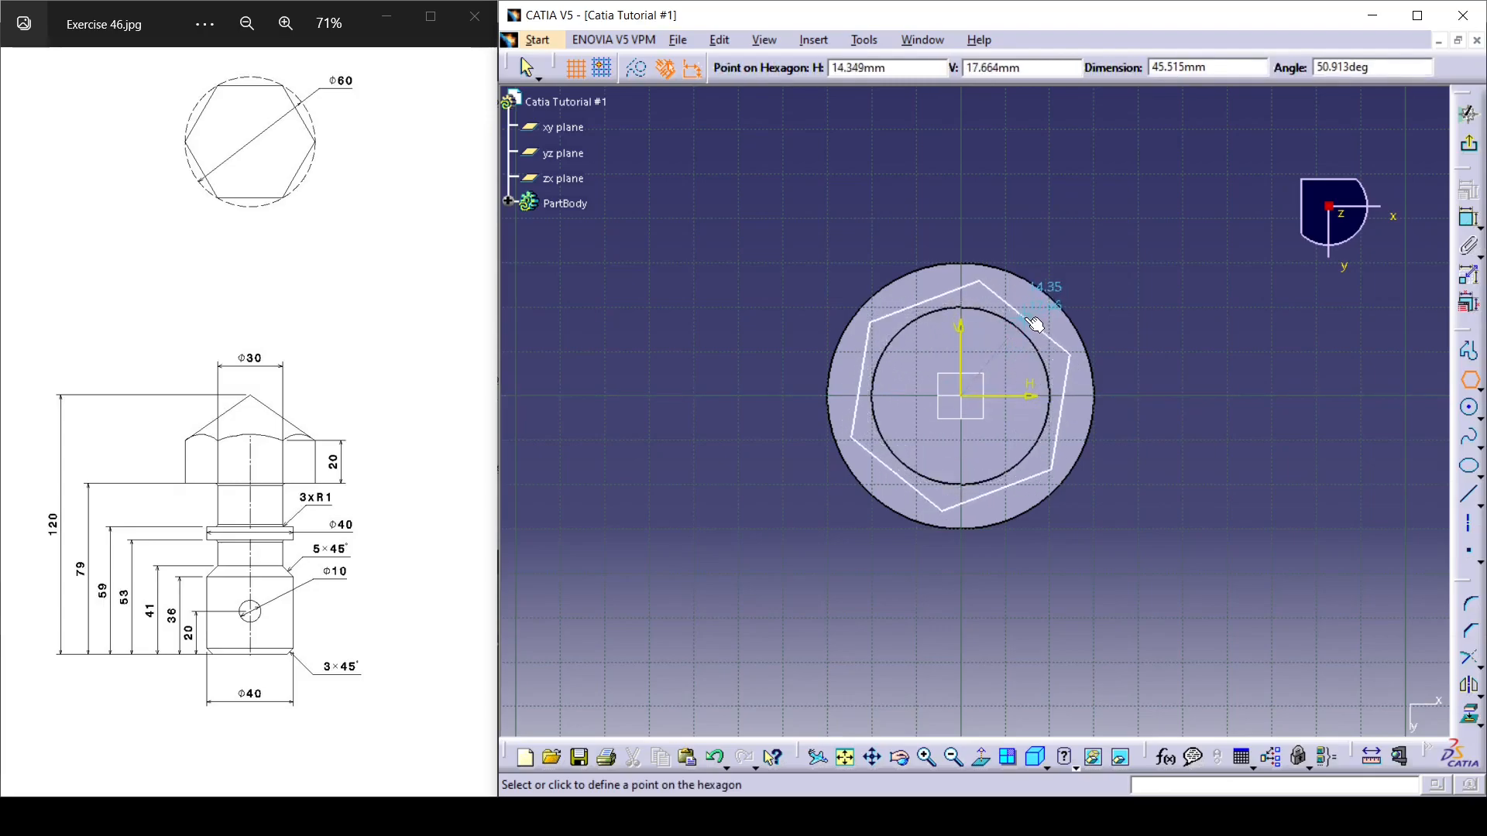
{"action": "left_click", "coordinate": [1032, 322]}
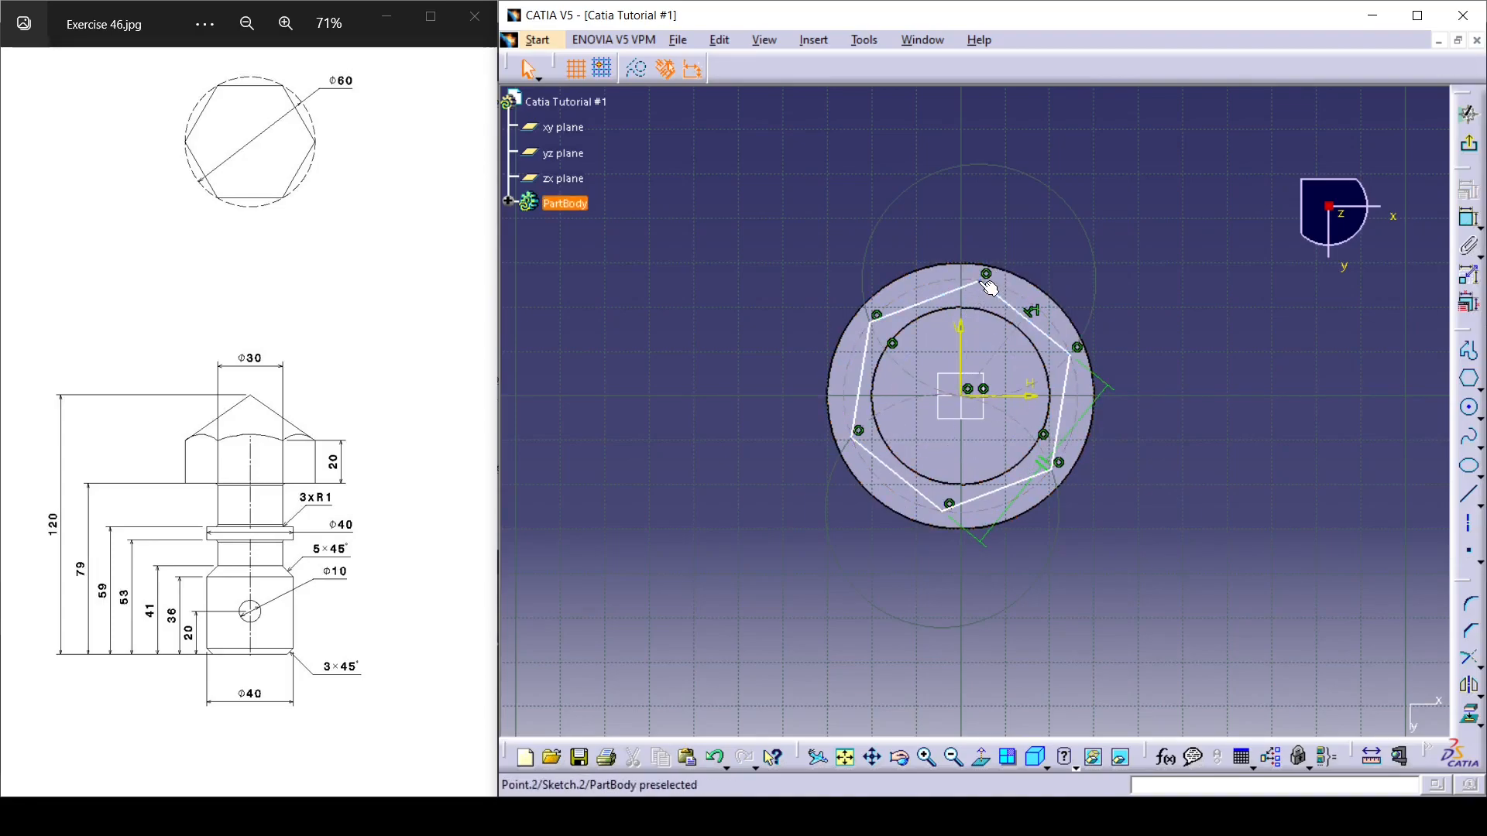
{"action": "left_click_drag", "start_coordinate": [988, 287], "coordinate": [997, 246]}
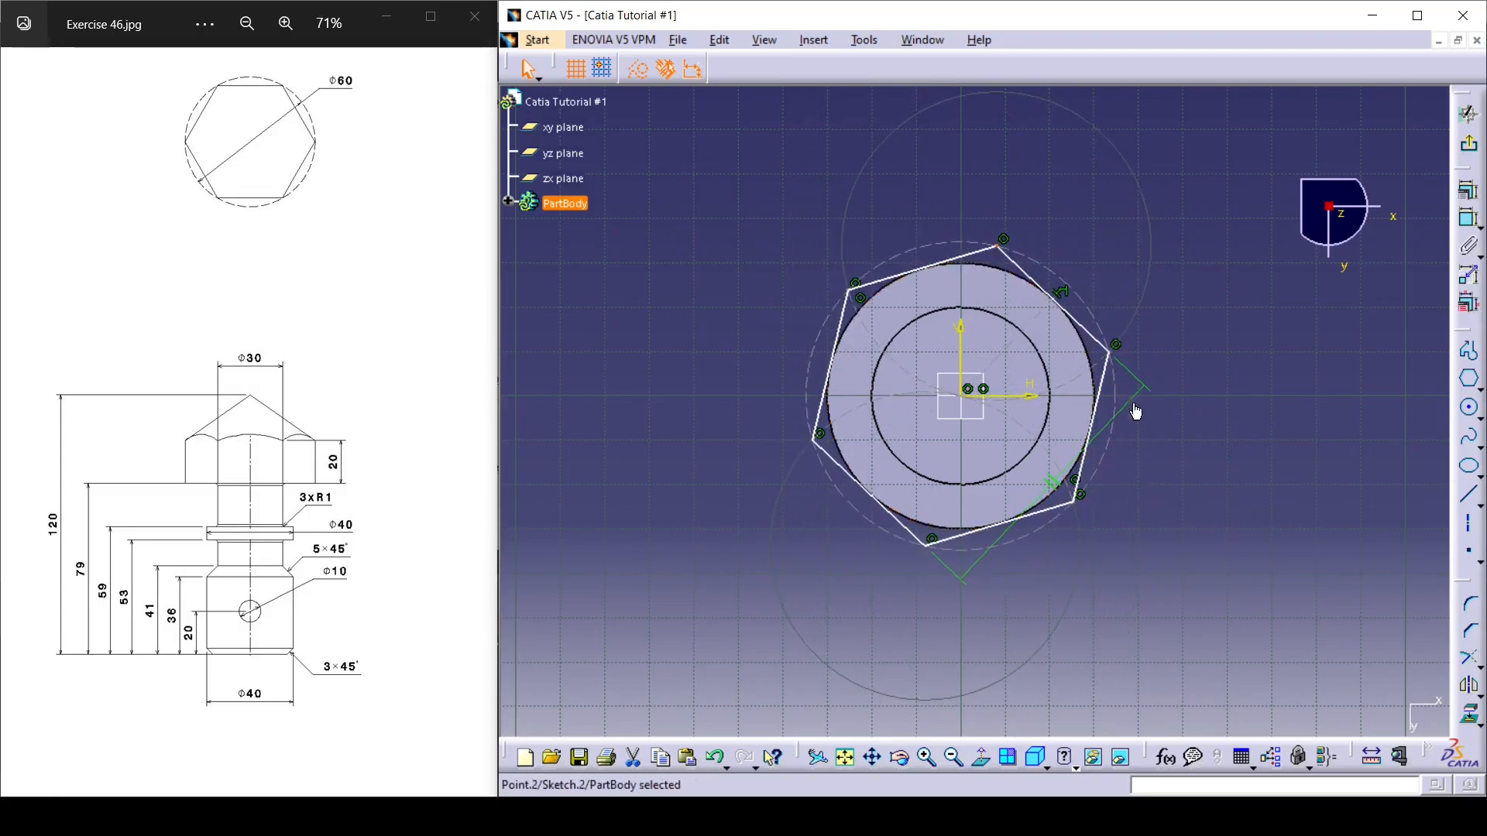
{"action": "left_click", "coordinate": [1221, 451]}
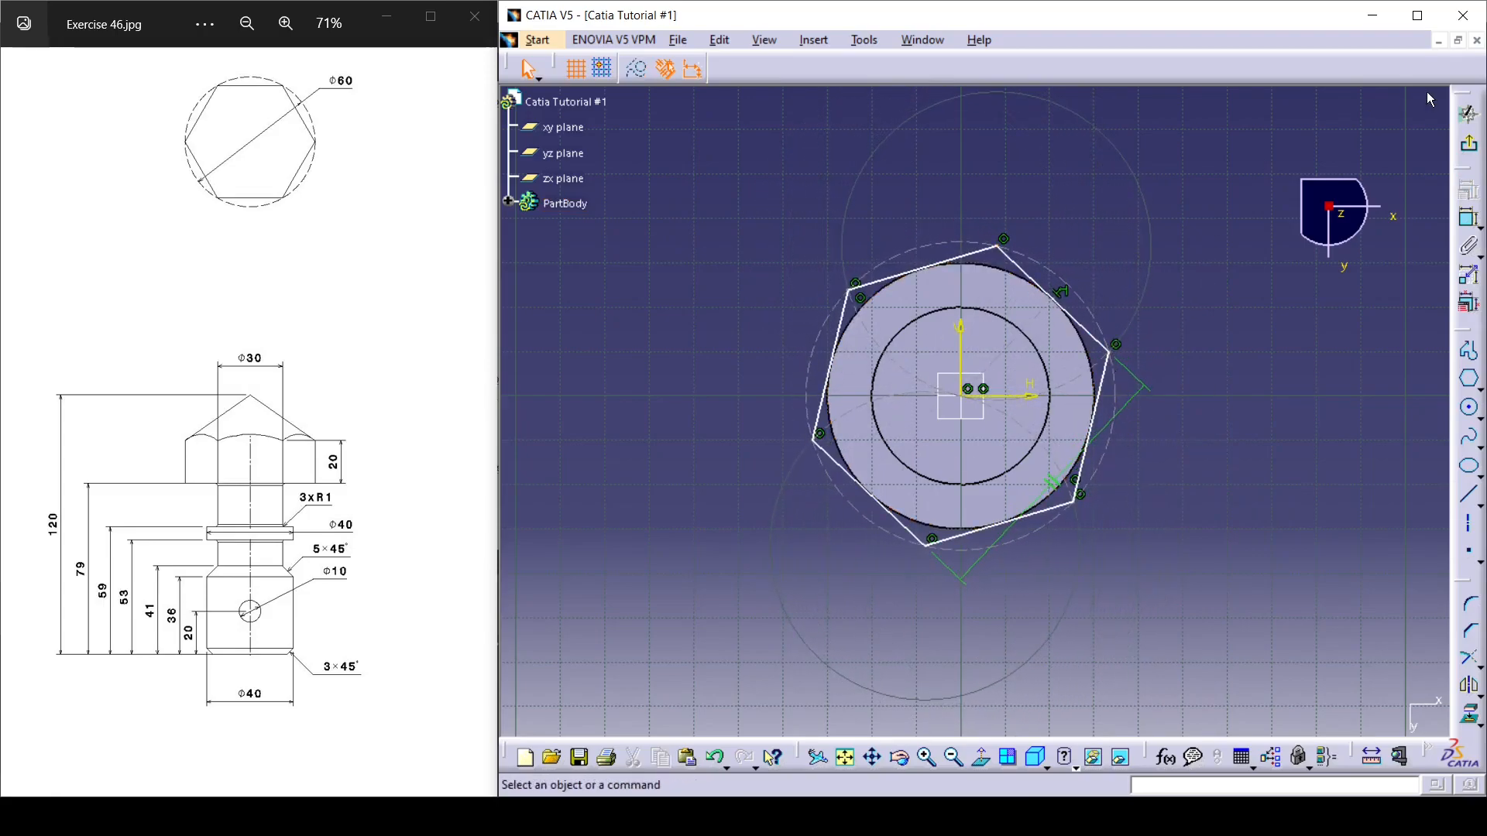
Constrain the hexagon's upper vertex to be coincident with the sketch's vertical axis.
{"action": "left_click", "coordinate": [1008, 244]}
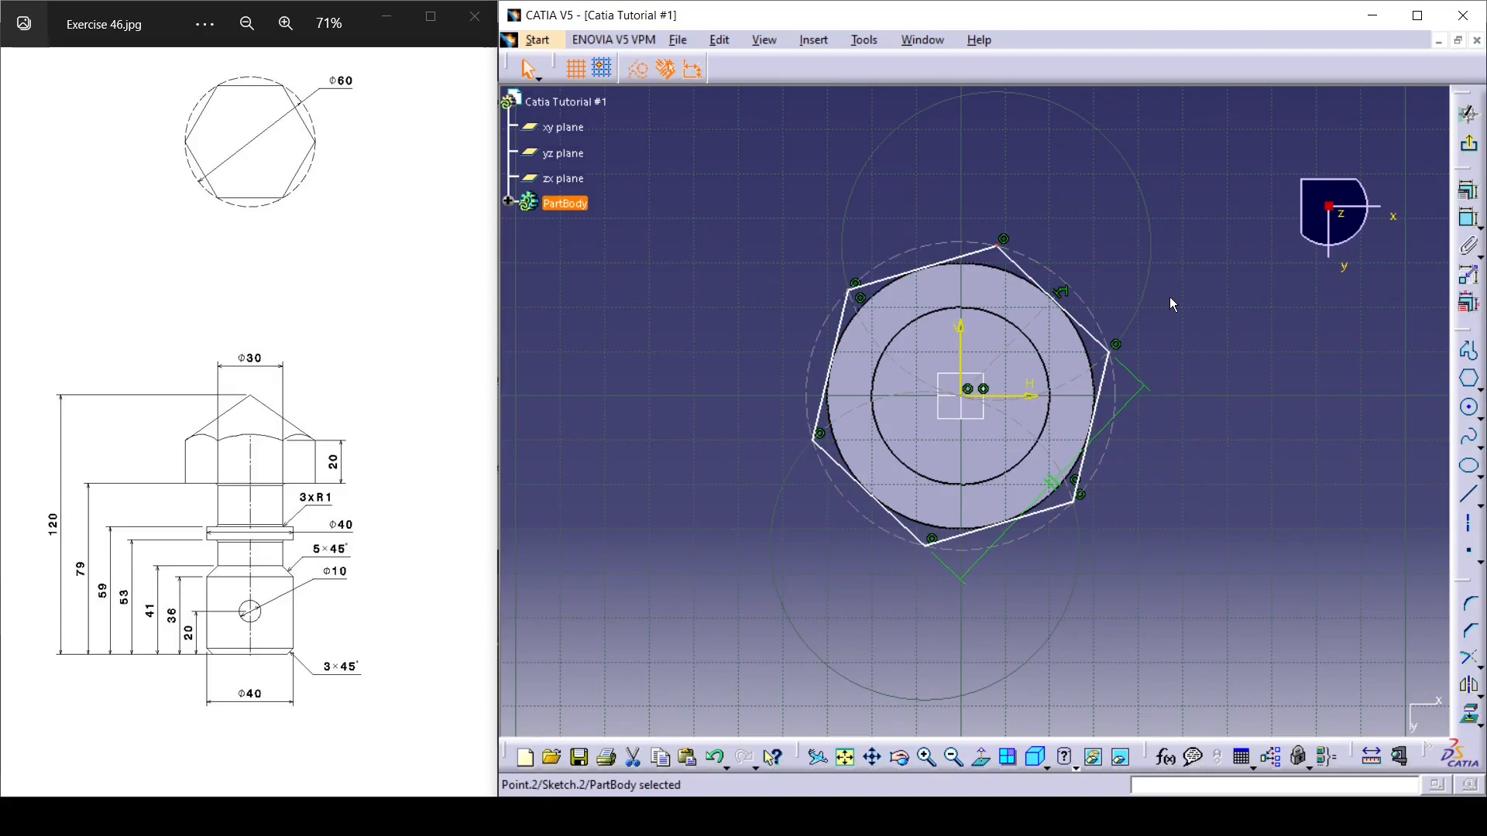
{"action": "left_click", "coordinate": [968, 351], "text": "ctrl"}
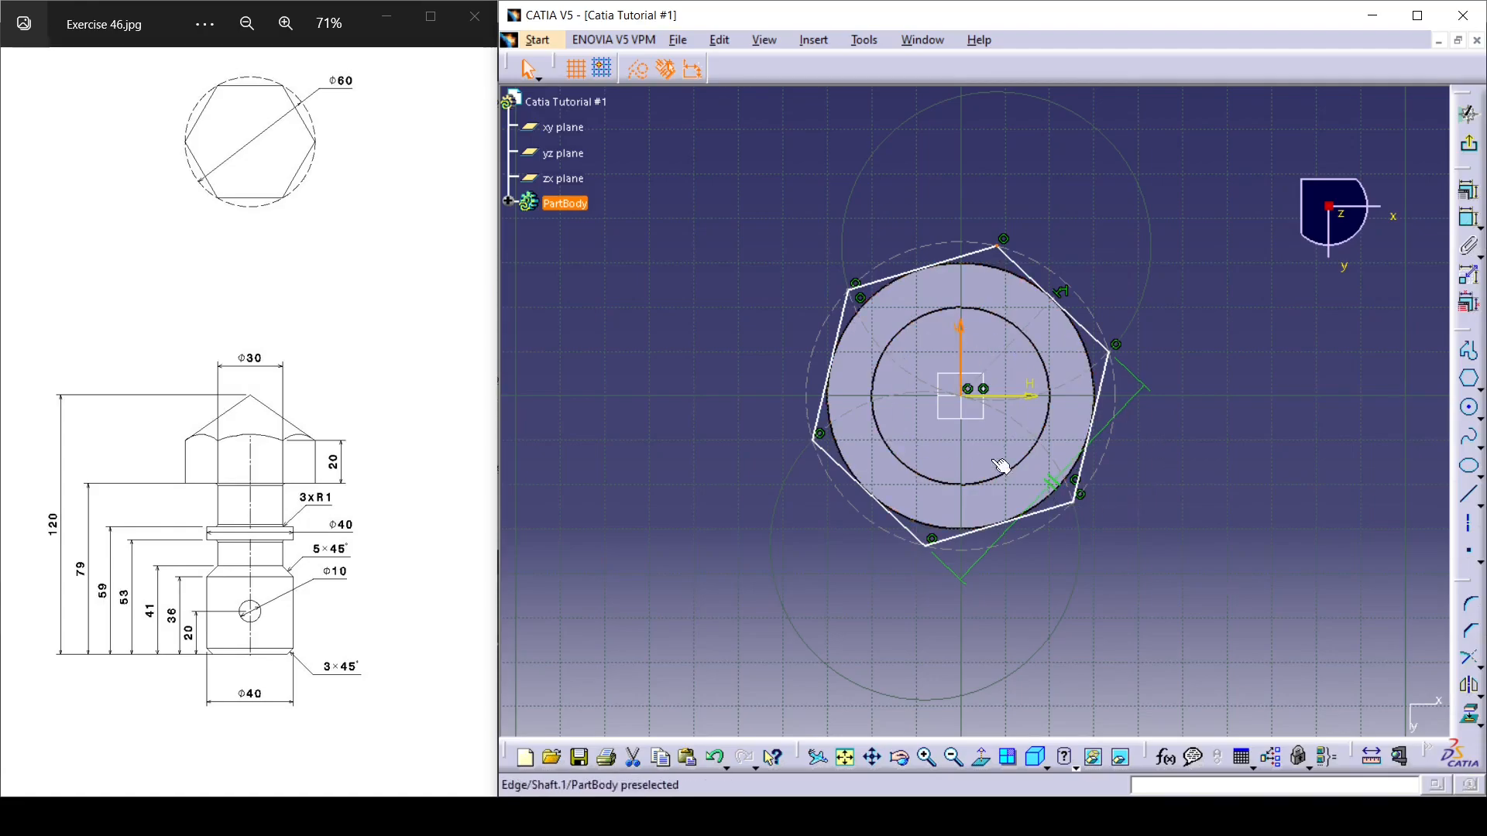
{"action": "left_click", "coordinate": [1466, 190]}
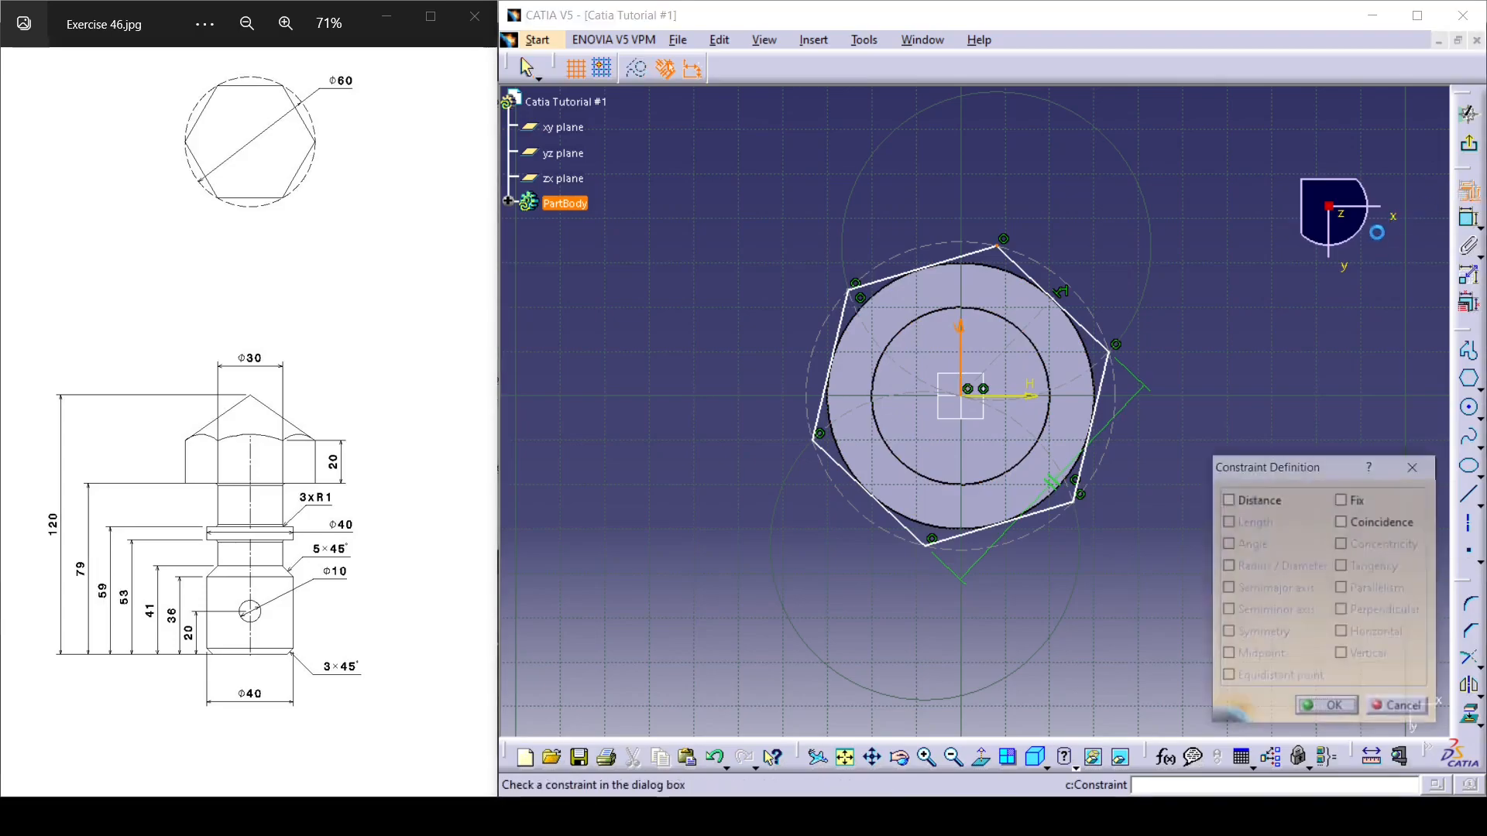
{"action": "left_click", "coordinate": [1342, 522]}
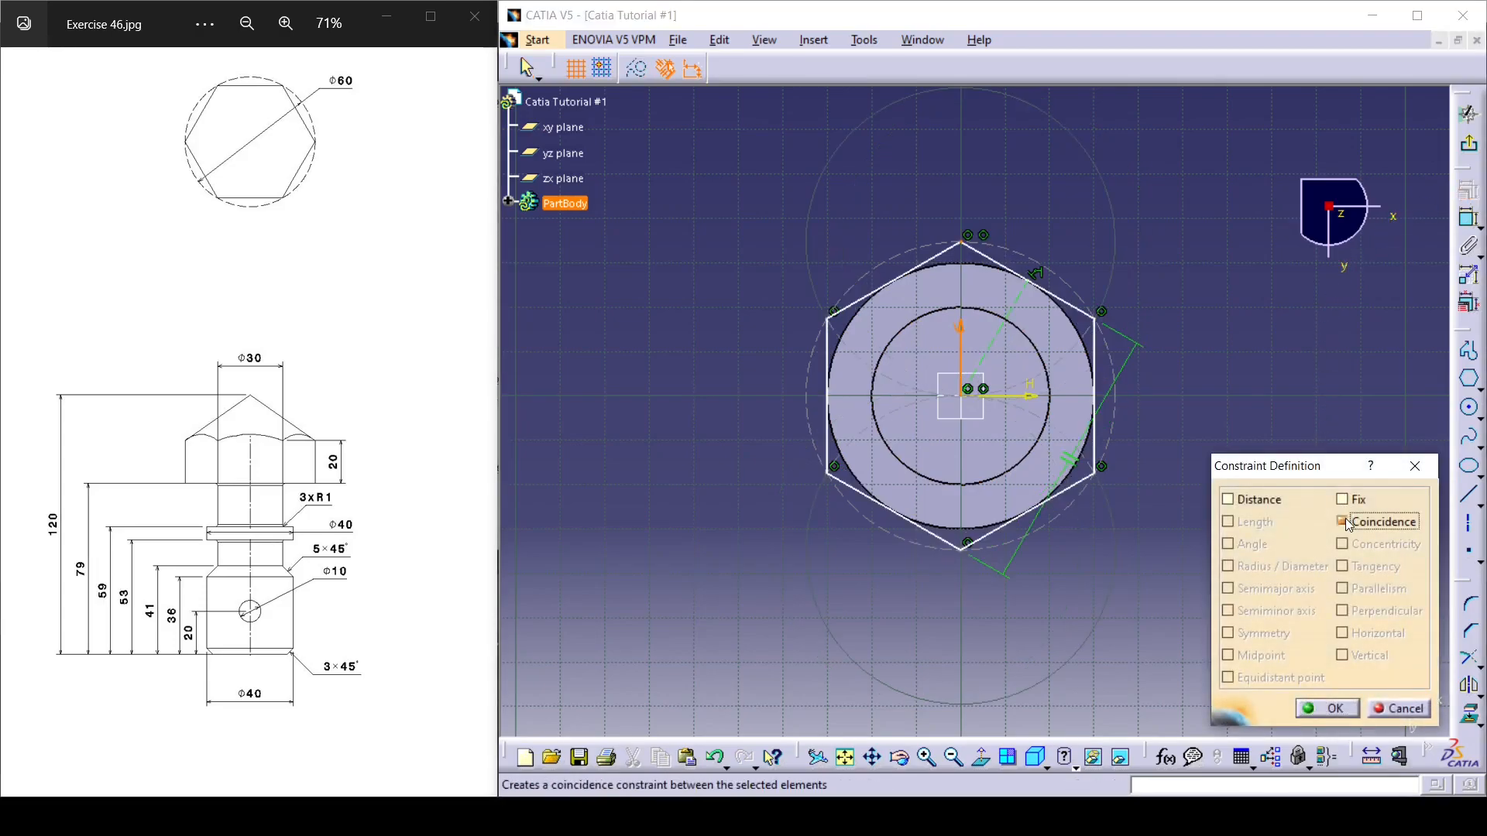
{"action": "left_click", "coordinate": [1328, 708]}
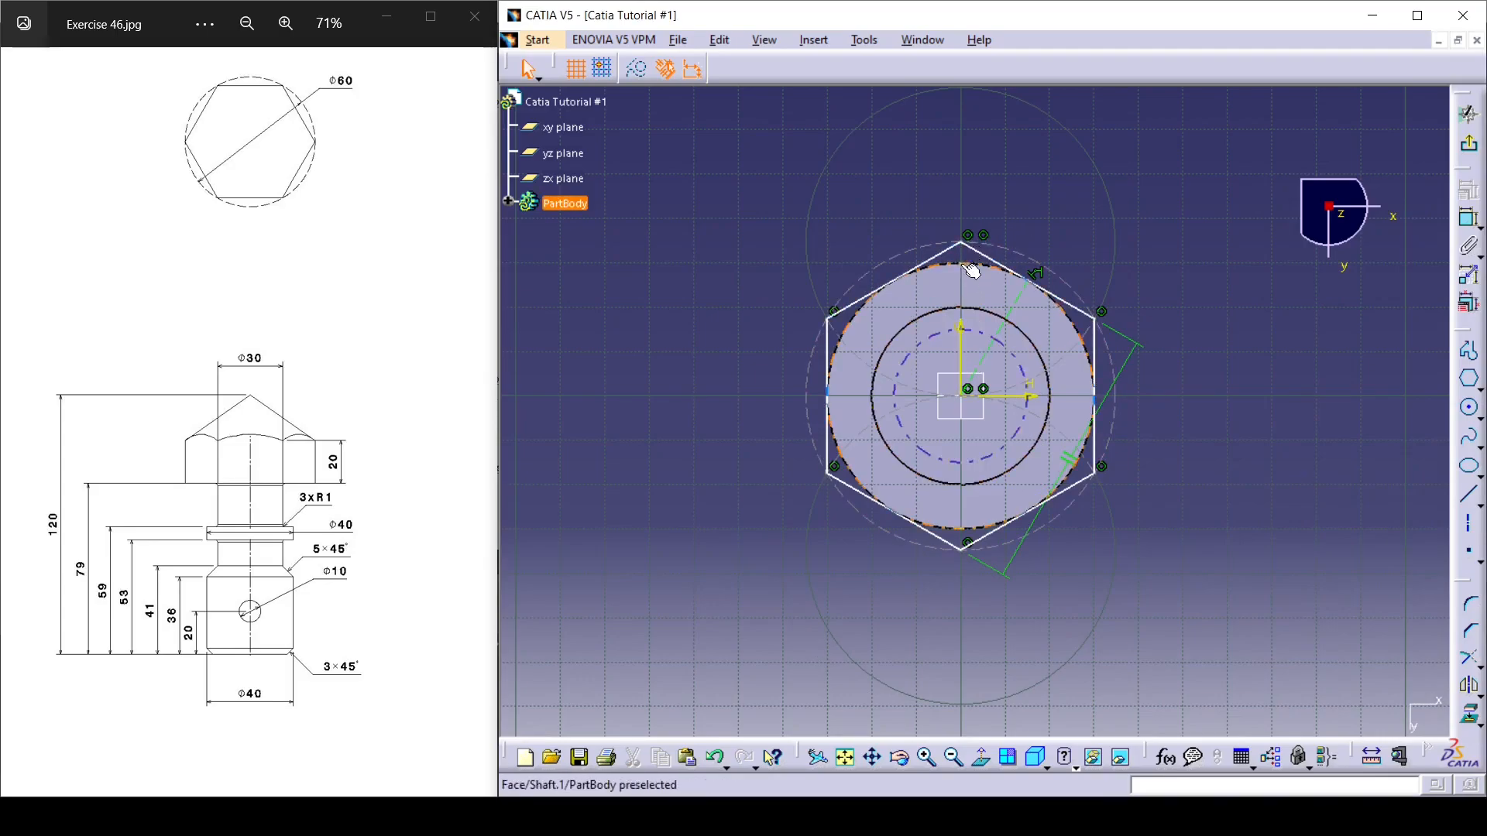
Dimension the hexagon's circumscribed construction circle, set its diameter to 60 mm and exit the sketch.
{"action": "mouse_move", "coordinate": [960, 242]}
{"action": "left_mouse_down"}
{"action": "mouse_move", "coordinate": [958, 201]}
{"action": "mouse_move", "coordinate": [962, 254]}
{"action": "mouse_move", "coordinate": [960, 217]}
{"action": "left_mouse_up"}
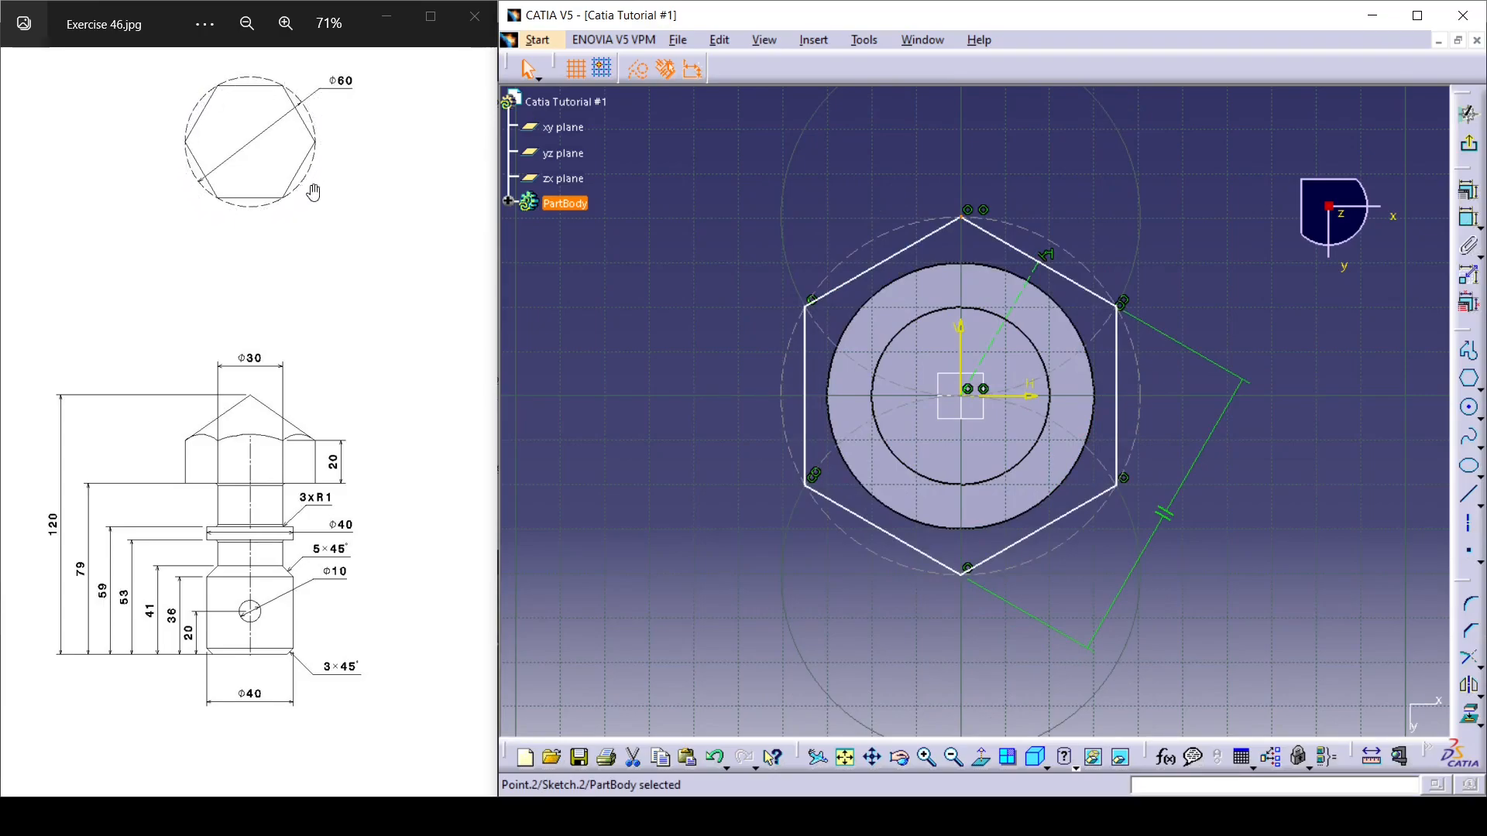
{"action": "left_click", "coordinate": [896, 227]}
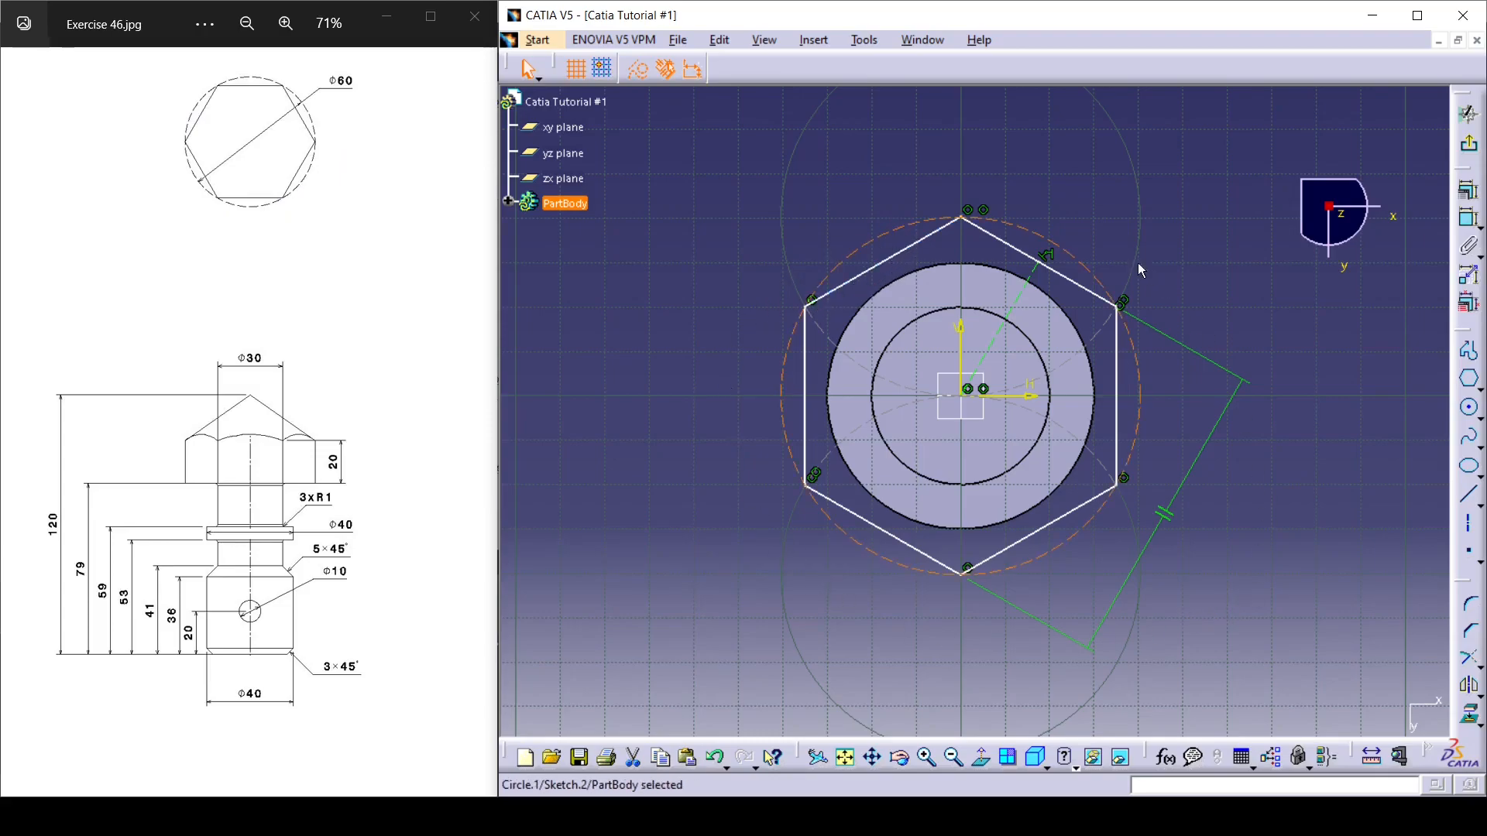
{"action": "left_click", "coordinate": [1026, 226]}
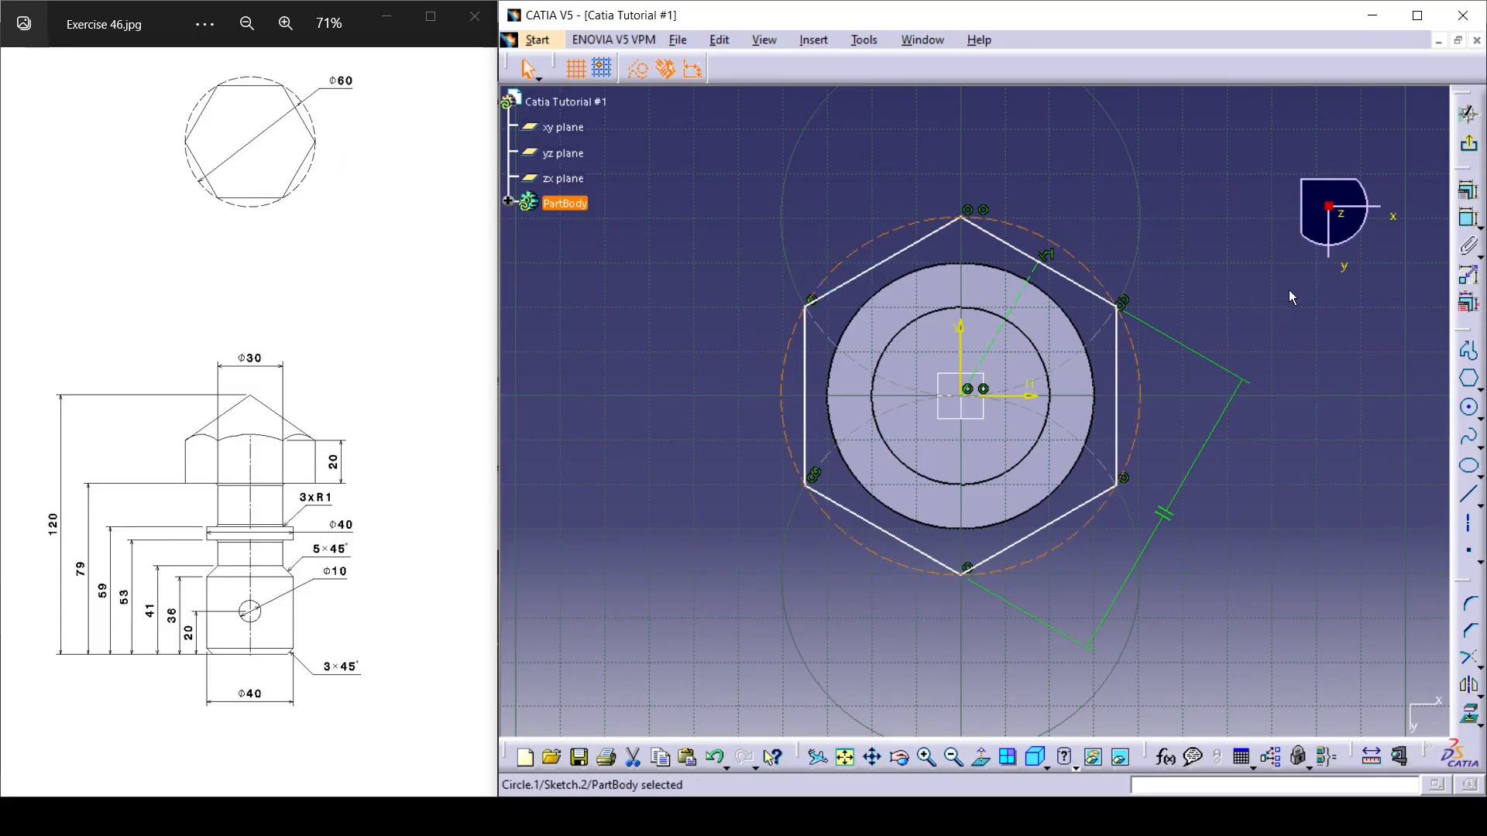
{"action": "left_click", "coordinate": [1465, 218]}
{"action": "left_click", "coordinate": [671, 228]}
{"action": "double_click", "coordinate": [679, 223]}
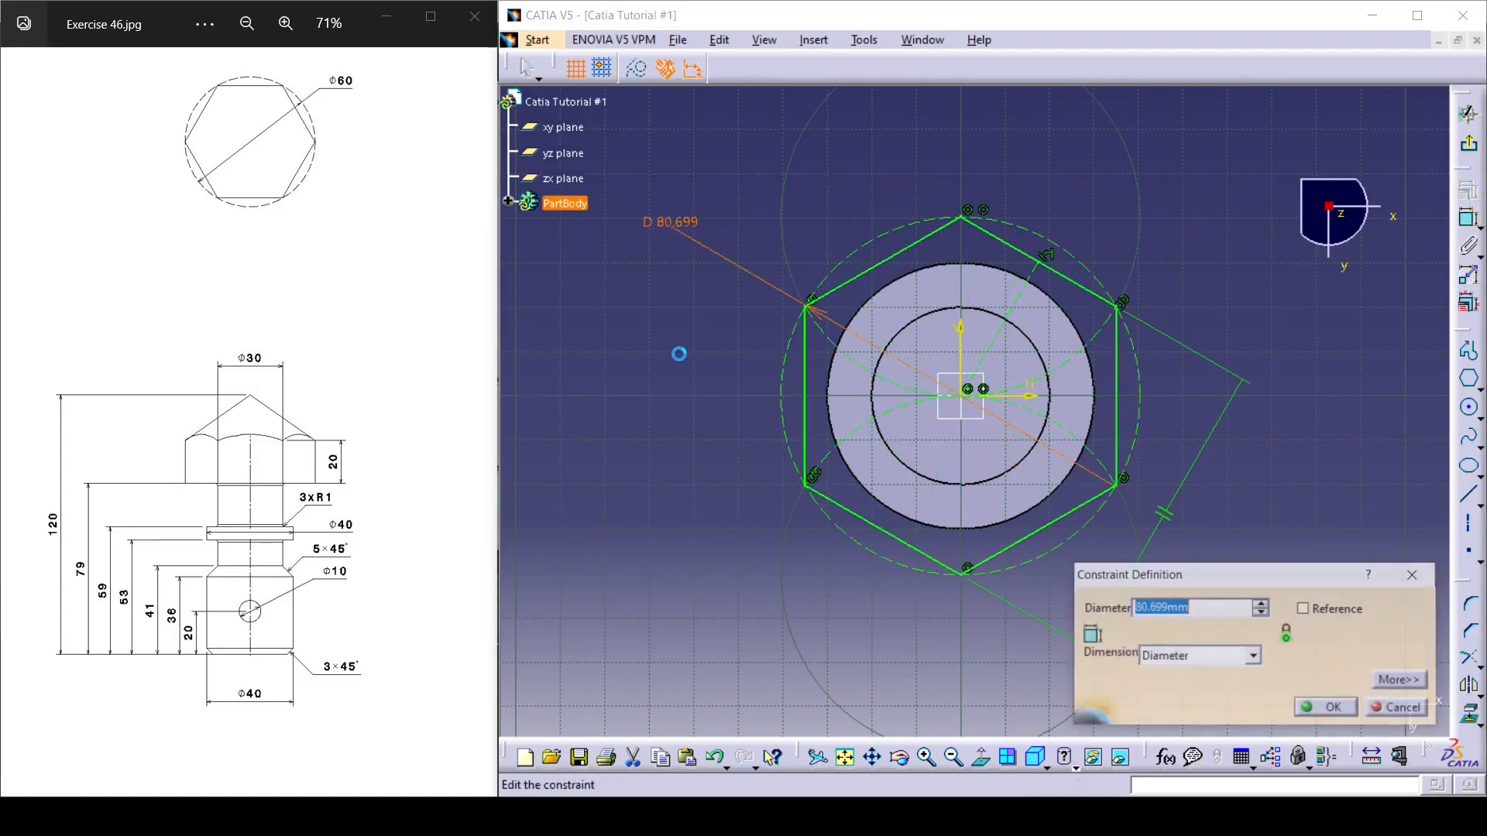
{"action": "type", "text": "60"}
{"action": "key", "text": "Return"}
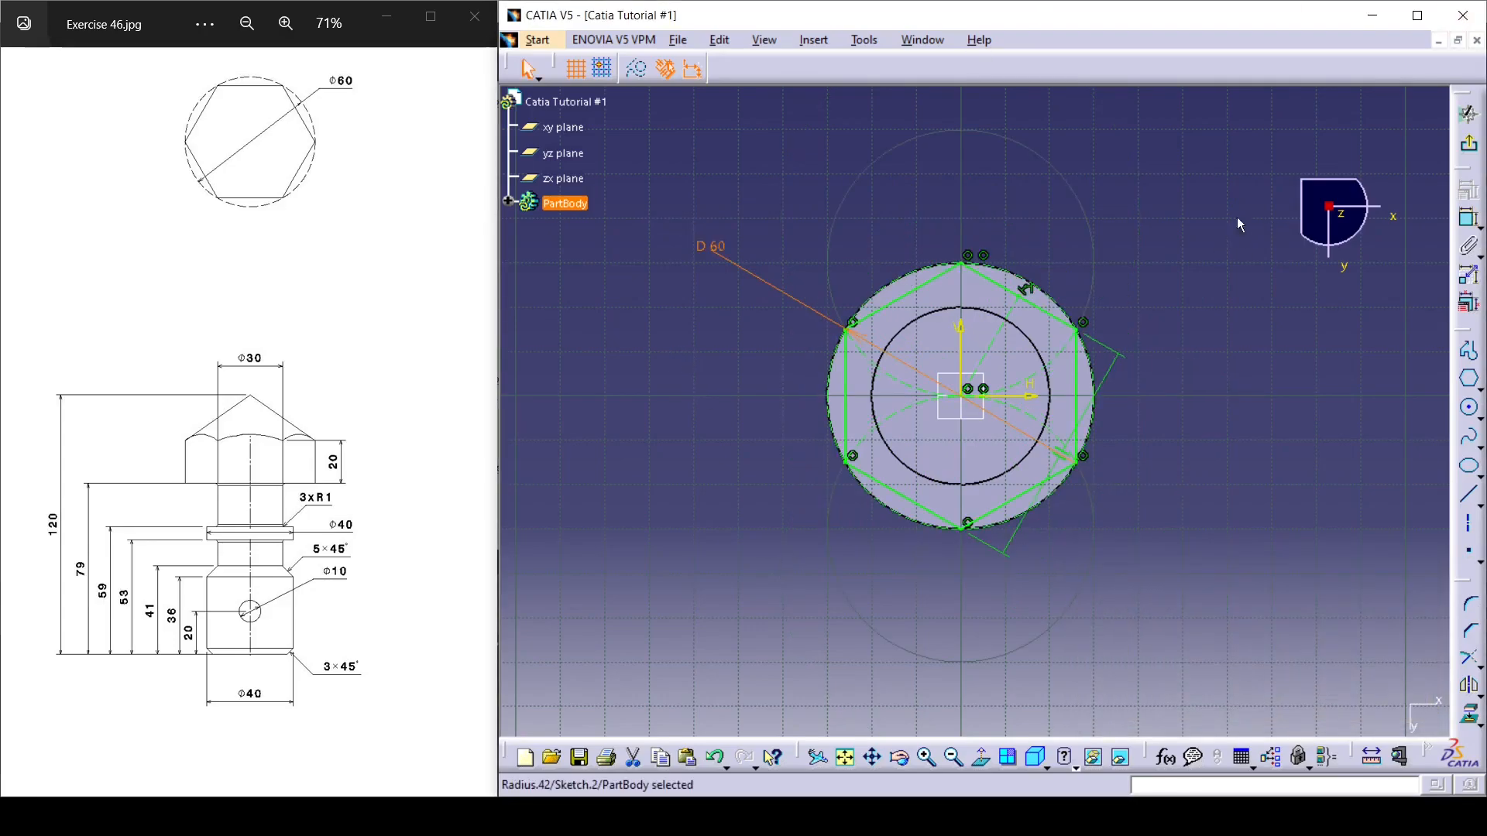
{"action": "left_click", "coordinate": [1472, 146]}
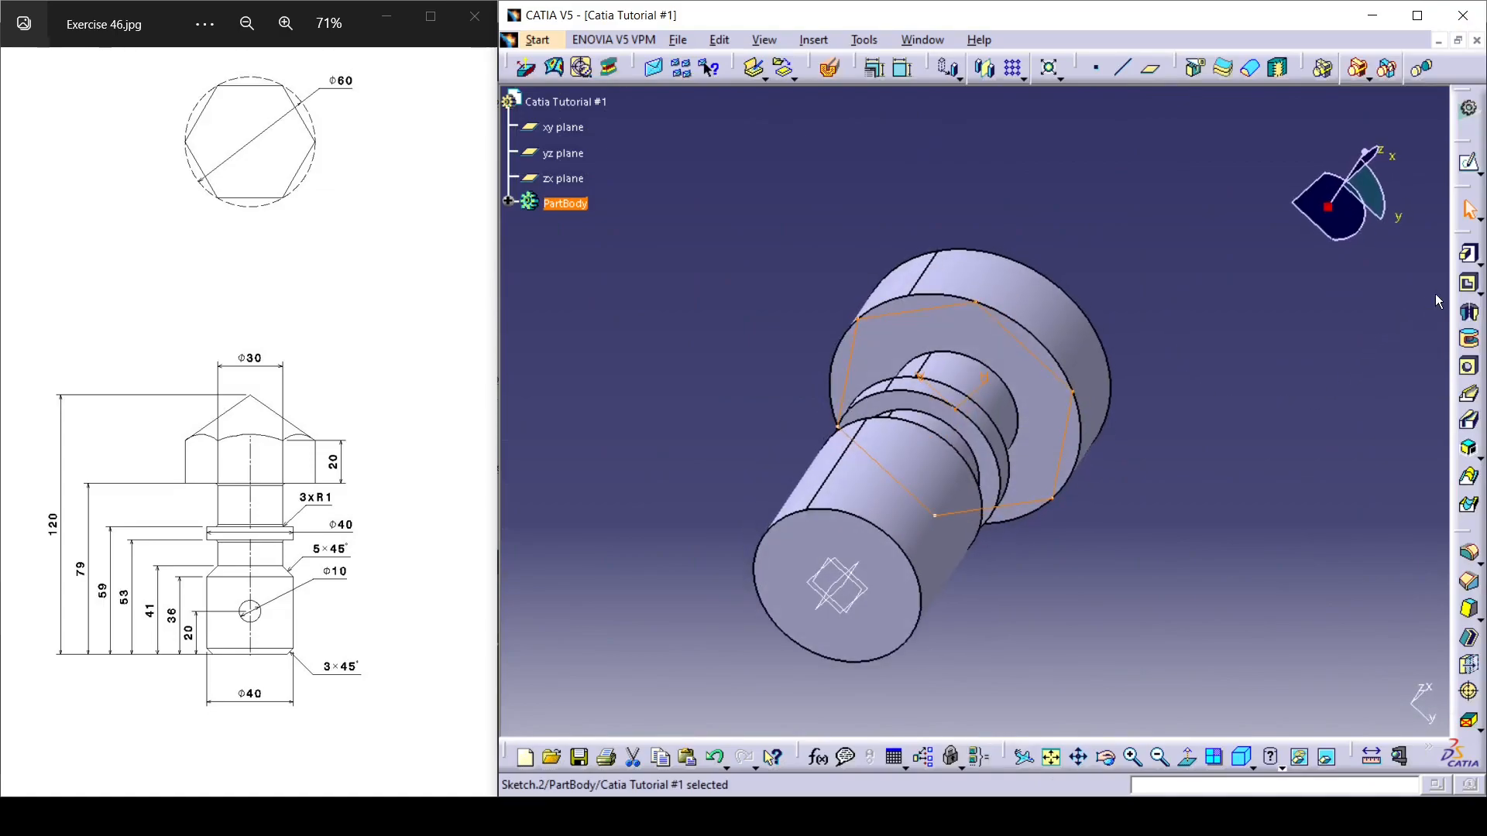
Create a pocket from the hexagon sketch through the head with the limit type Up to last.
{"action": "left_click", "coordinate": [1469, 285]}
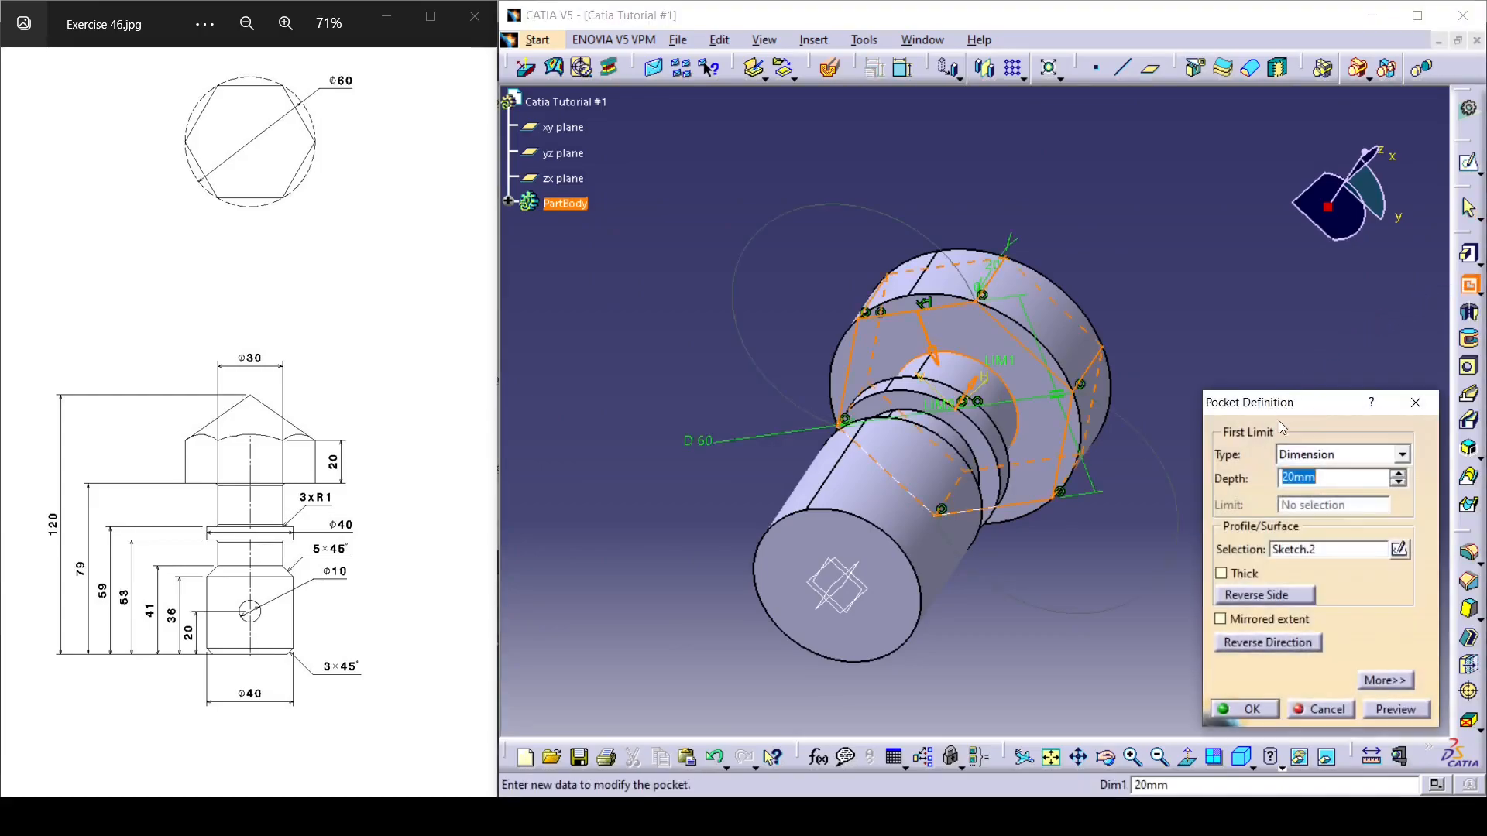
{"action": "left_click", "coordinate": [1404, 455]}
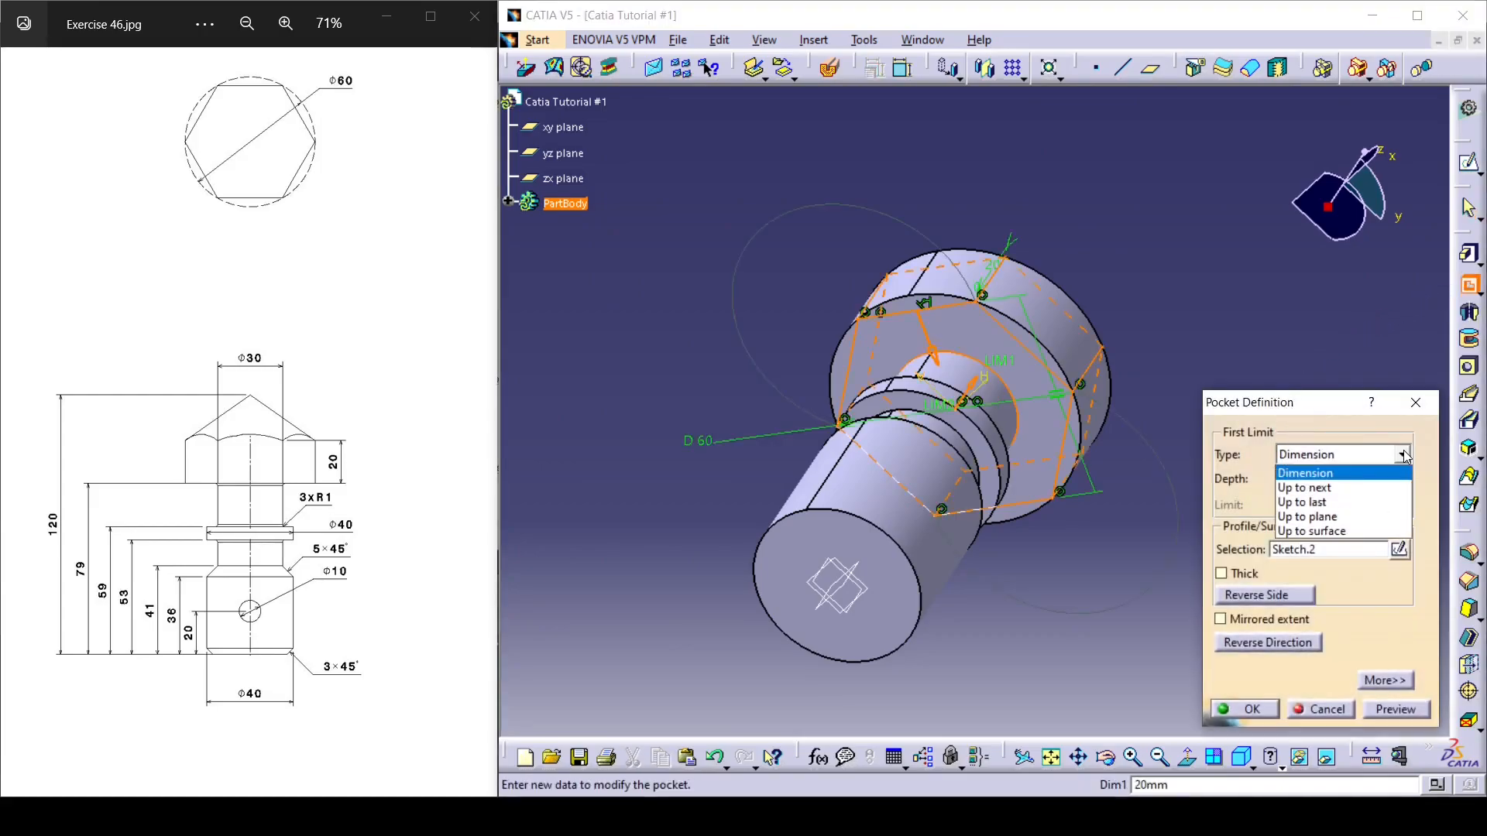
{"action": "left_click", "coordinate": [1351, 503]}
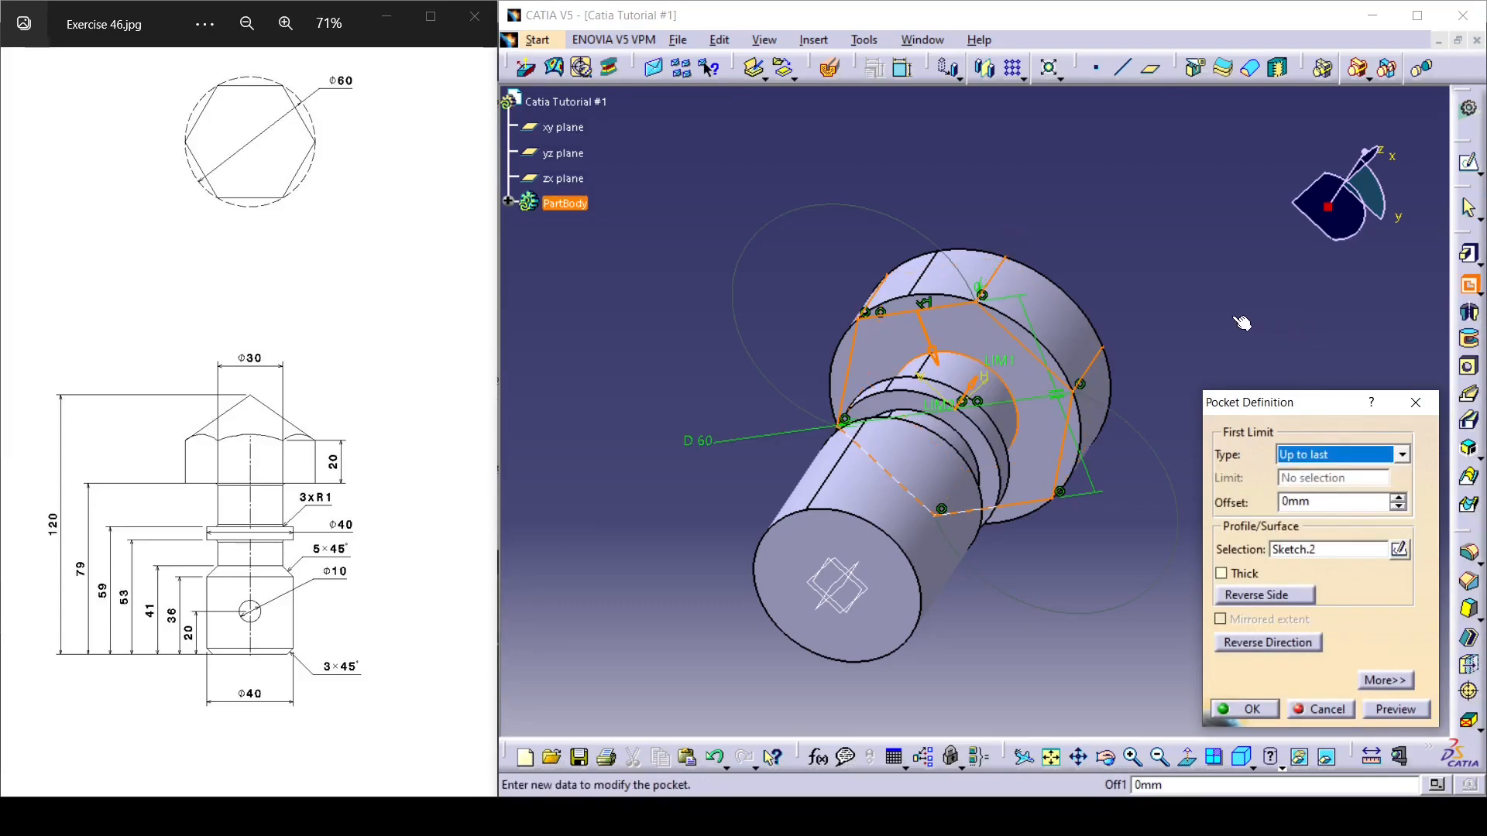
{"action": "left_click", "coordinate": [1249, 708]}
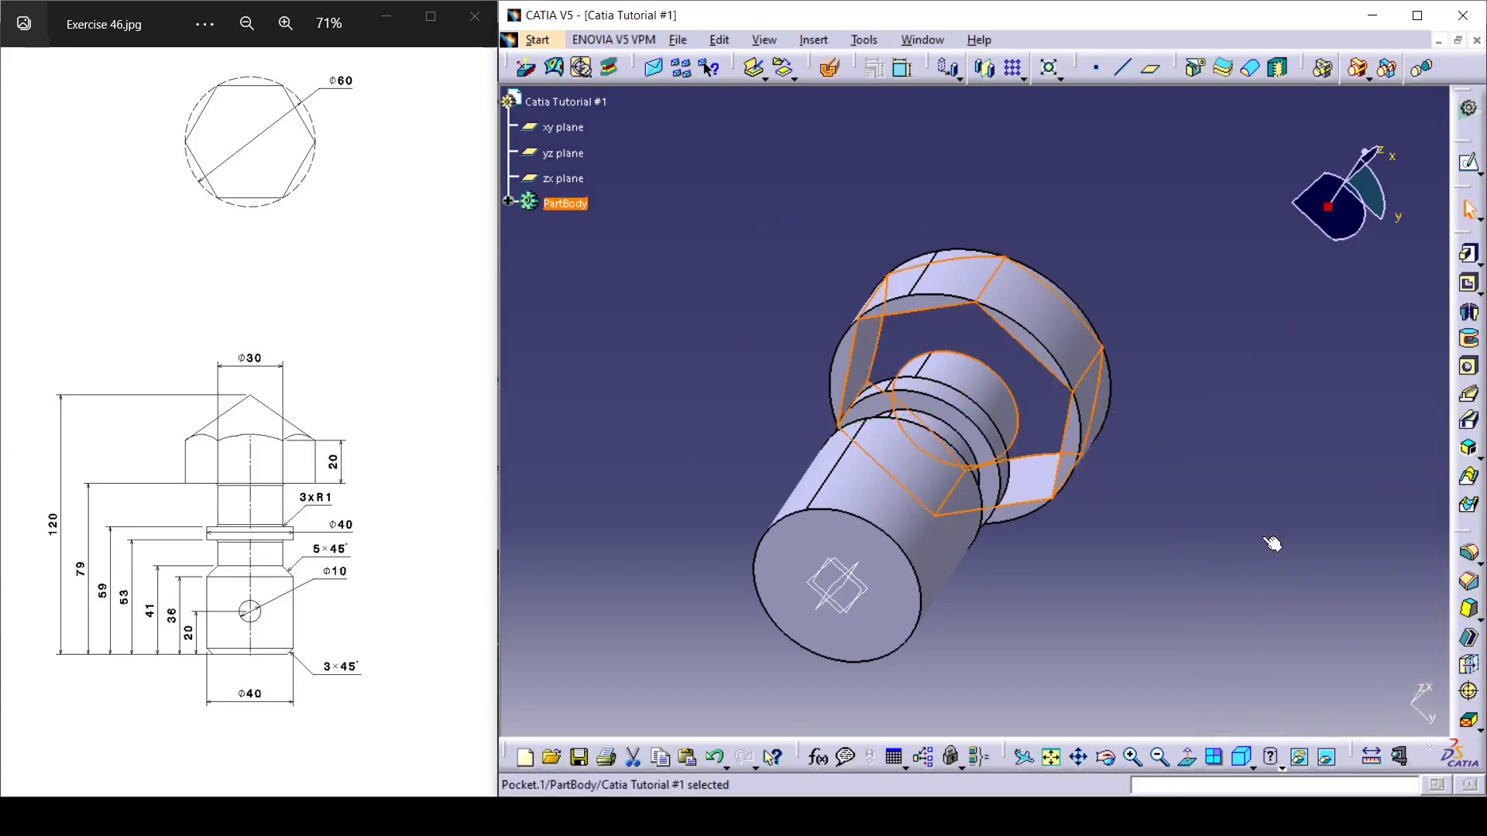
Edit the hexagonal pocket and reverse its side so the material outside the hexagon is removed.
{"action": "middle_click_drag", "start_coordinate": [989, 243], "coordinate": [939, 524]}
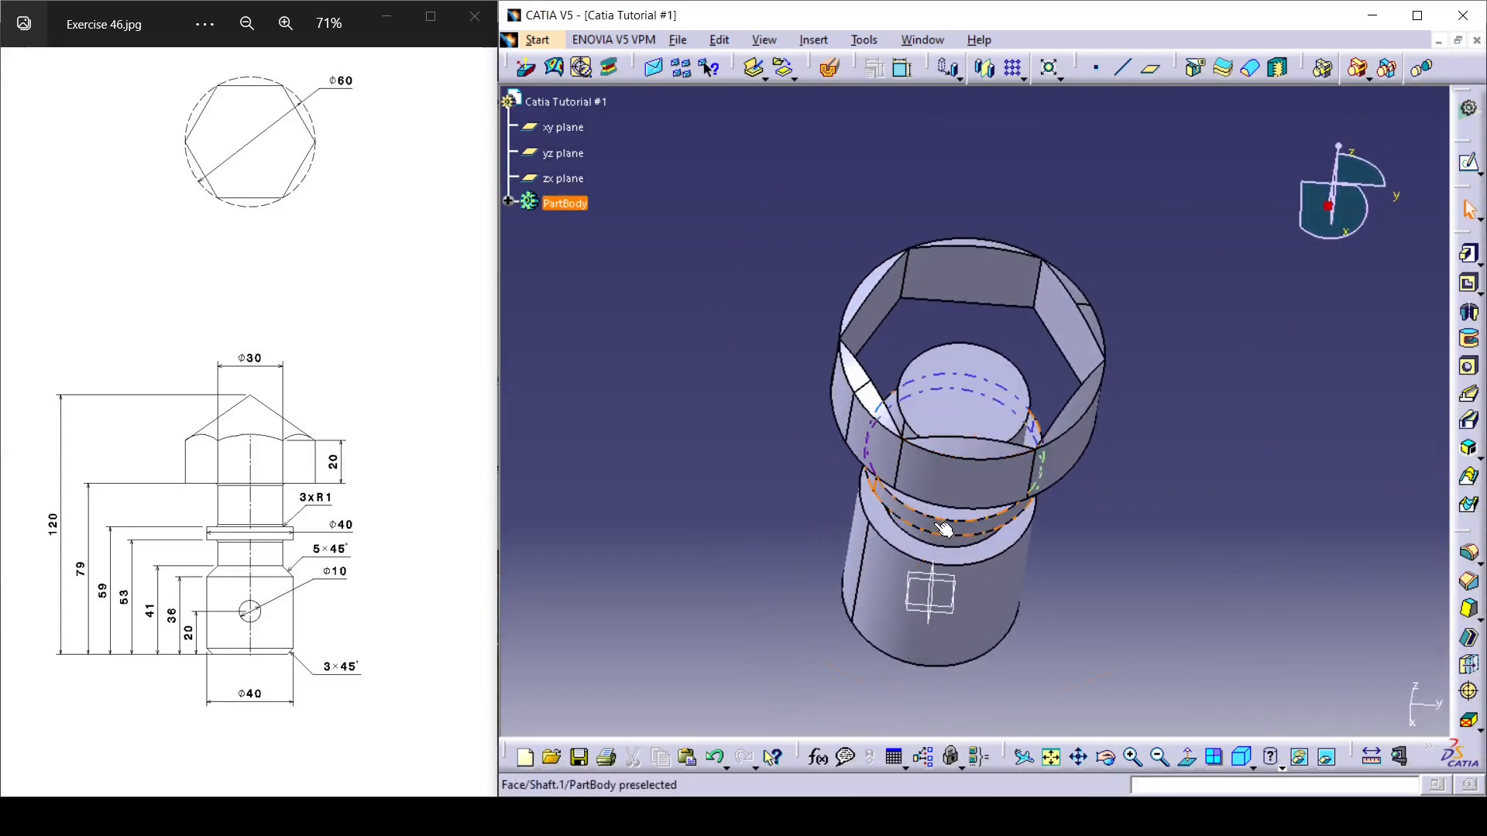
{"action": "double_click", "coordinate": [966, 291]}
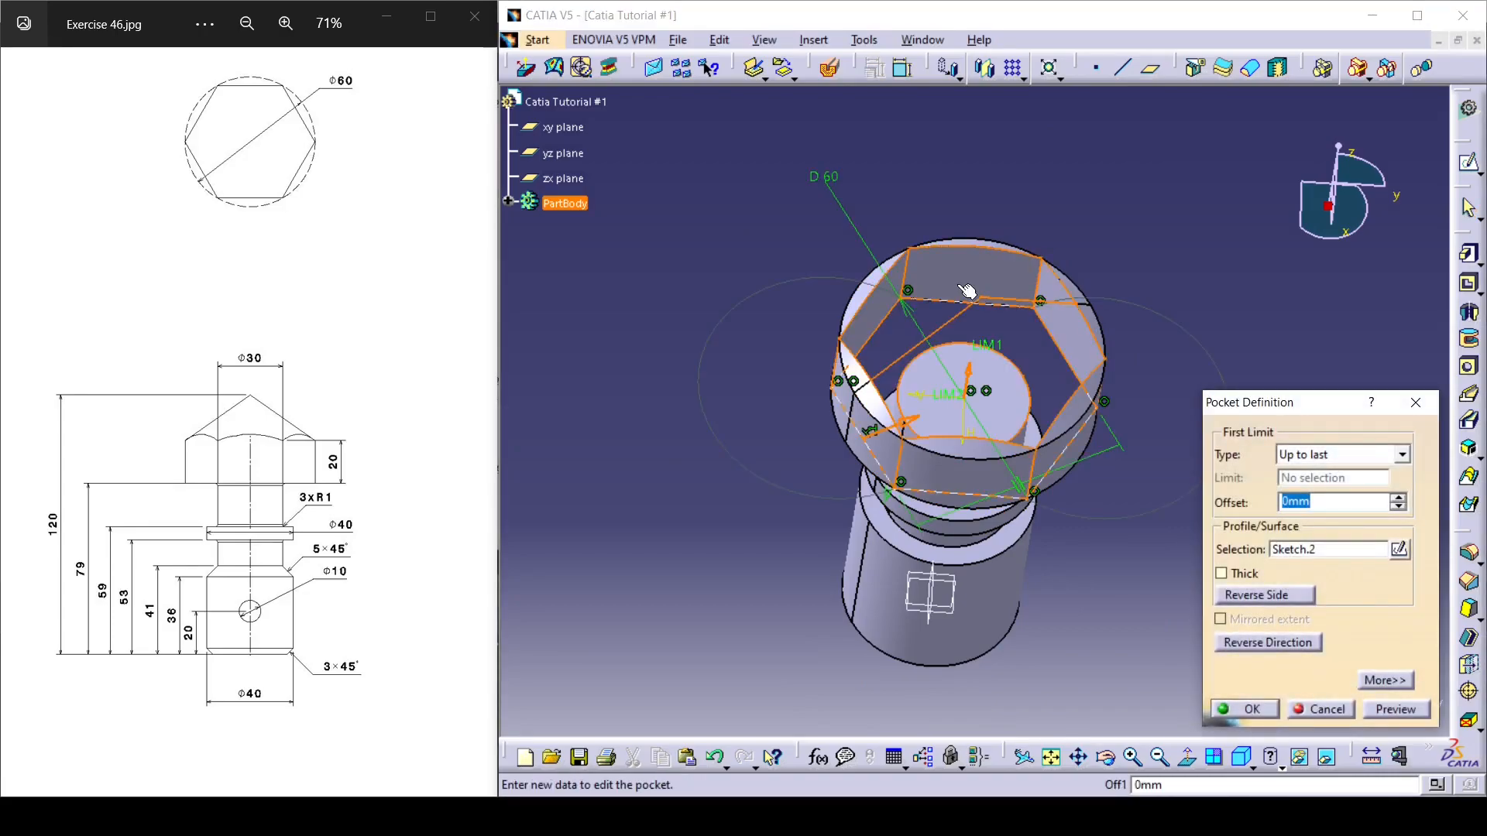
{"action": "left_click", "coordinate": [1272, 593]}
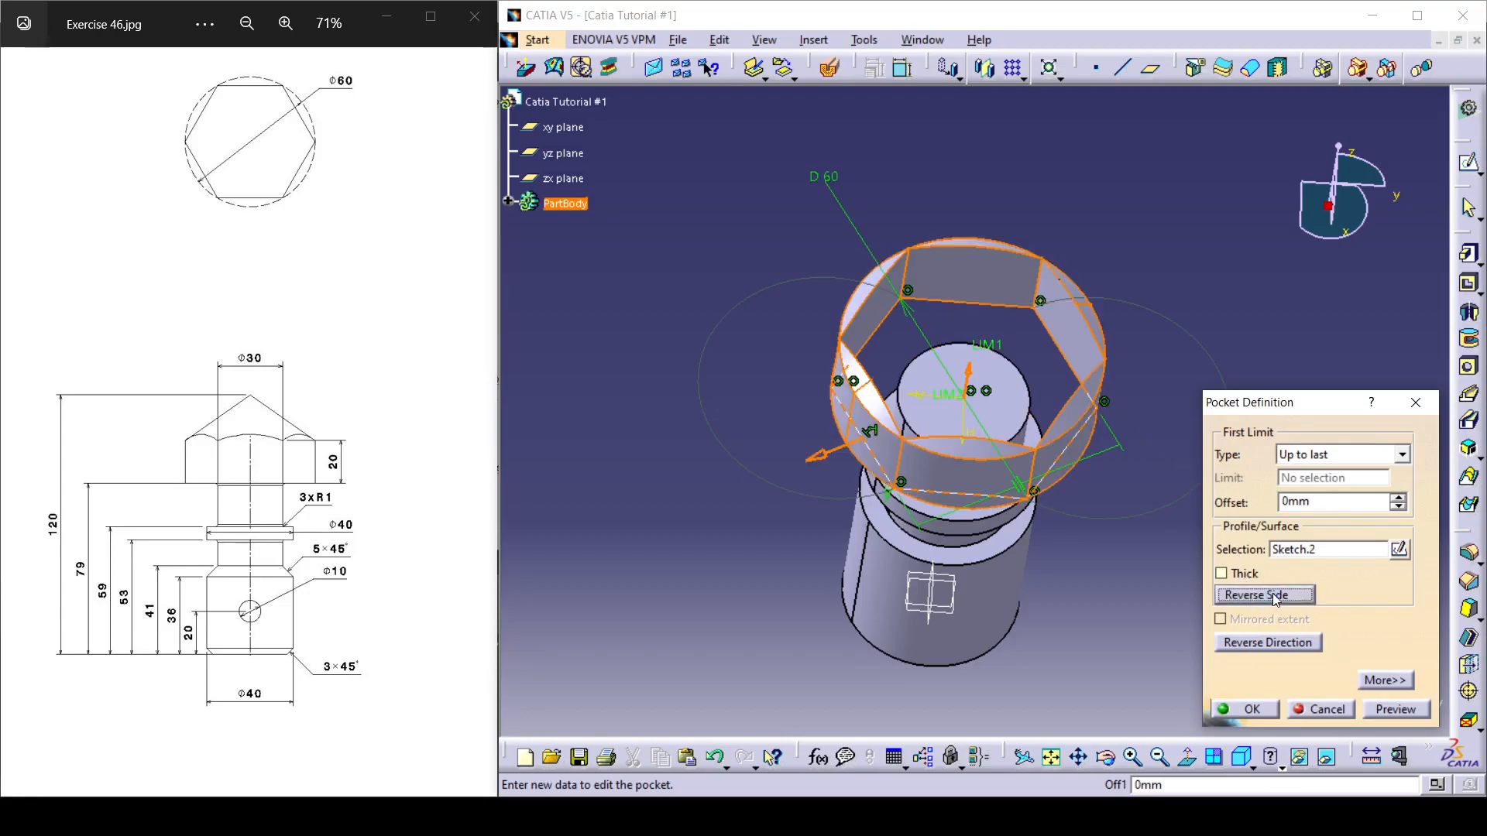
{"action": "left_click", "coordinate": [1250, 709]}
{"action": "left_click", "coordinate": [1200, 447]}
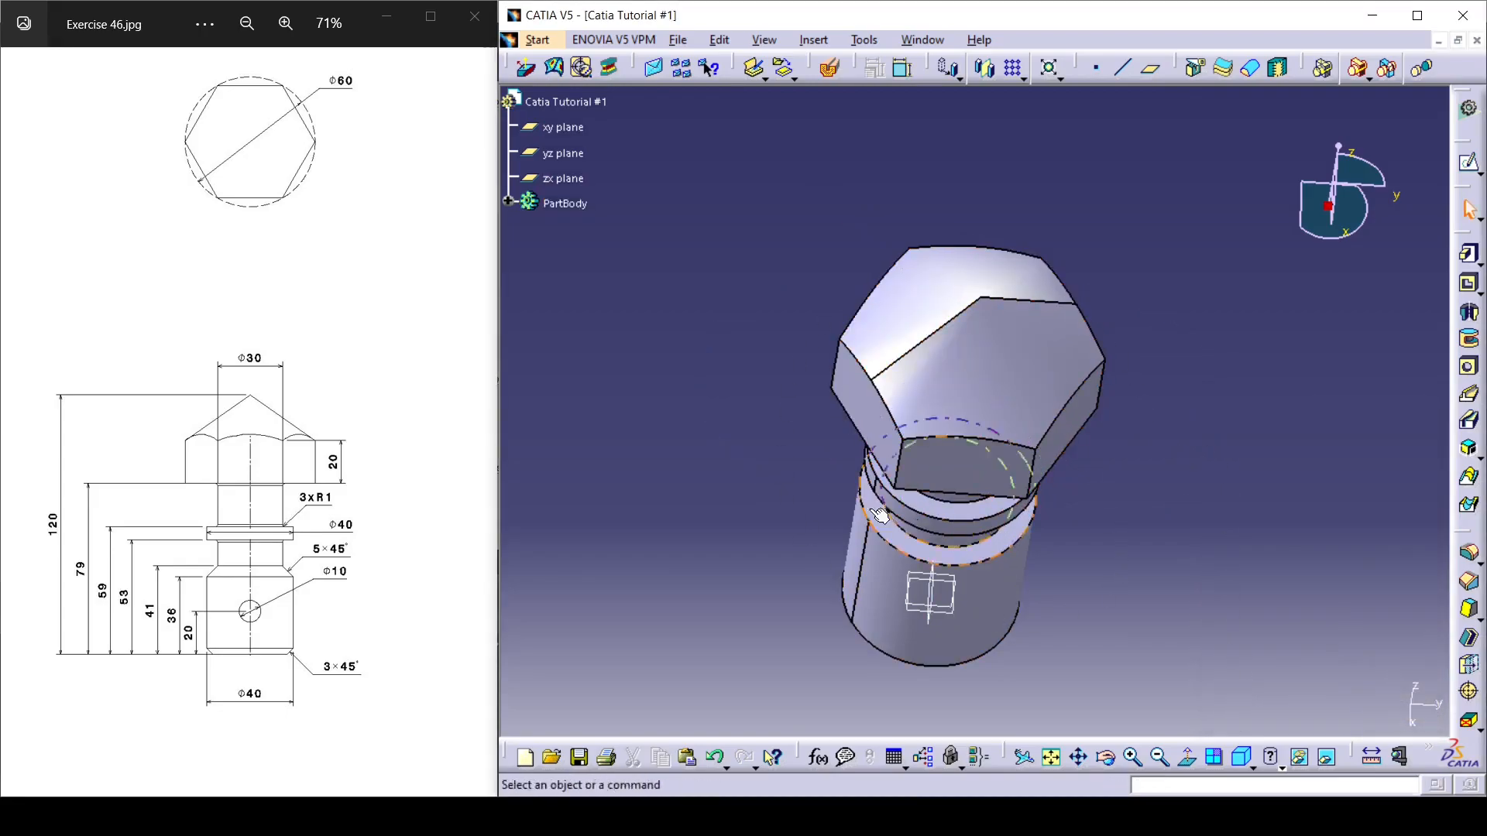
Start a new sketch on the yz plane for the cross hole.
{"action": "middle_click_drag", "start_coordinate": [914, 526], "coordinate": [1090, 391]}
{"action": "middle_click_drag", "start_coordinate": [1021, 519], "coordinate": [1001, 388]}
{"action": "mouse_move", "coordinate": [991, 496]}
{"action": "middle_mouse_down"}
{"action": "mouse_move", "coordinate": [1125, 474]}
{"action": "mouse_move", "coordinate": [999, 495]}
{"action": "mouse_move", "coordinate": [1007, 472]}
{"action": "middle_mouse_up"}
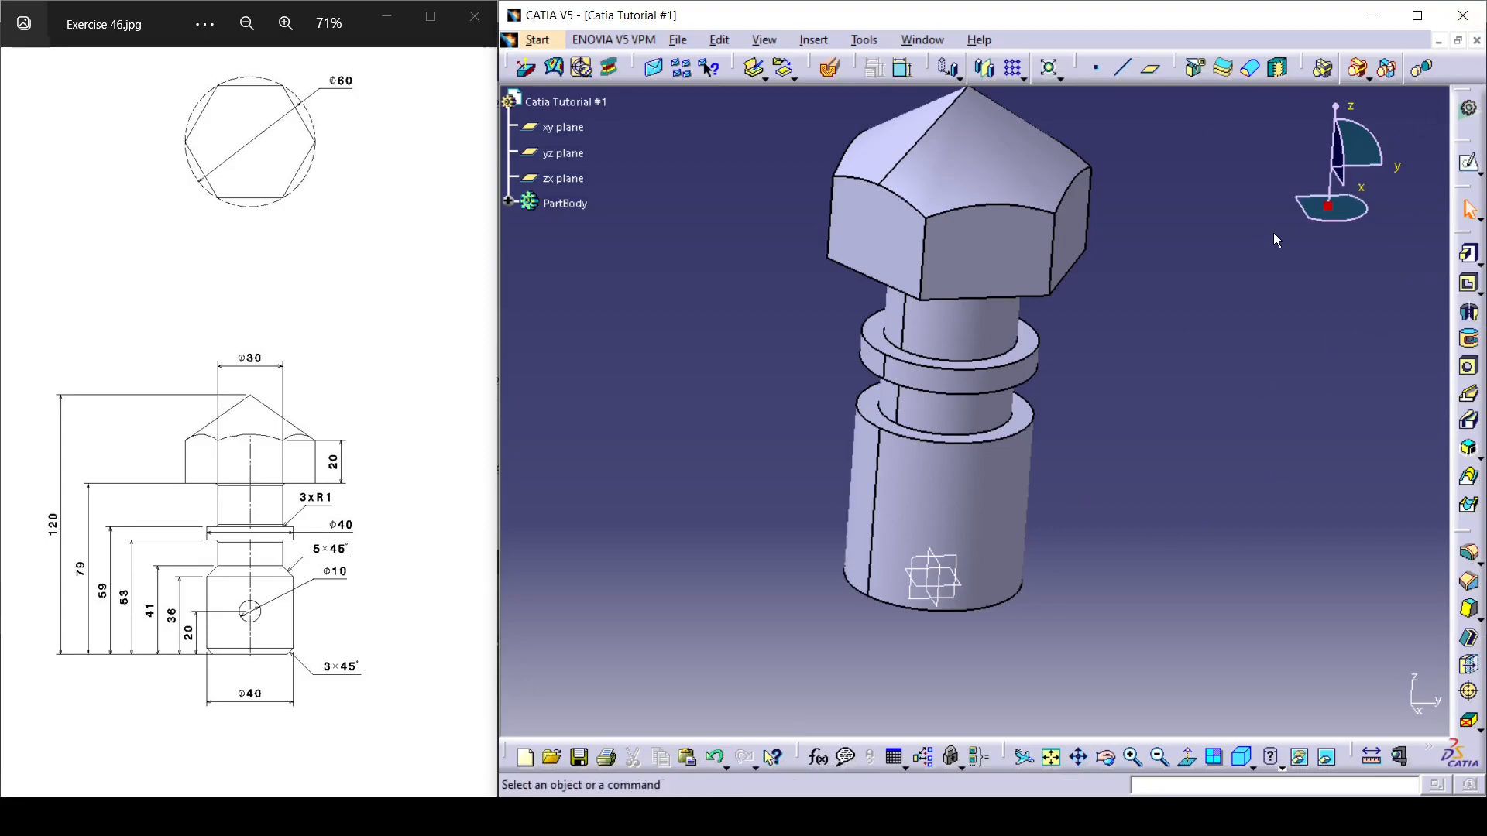
{"action": "left_click", "coordinate": [1469, 167]}
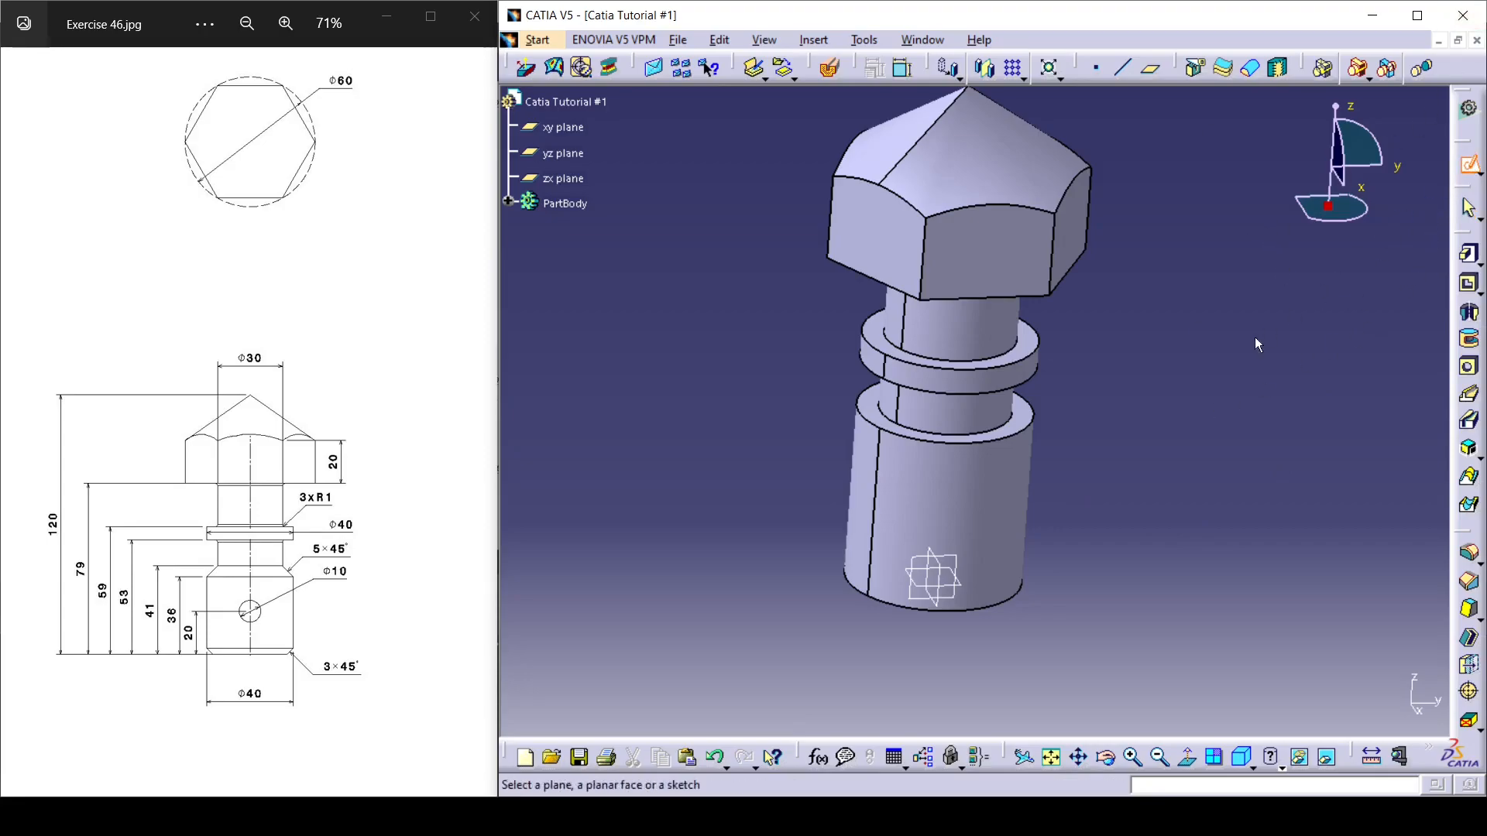
{"action": "mouse_move", "coordinate": [1091, 504]}
{"action": "middle_mouse_down"}
{"action": "mouse_move", "coordinate": [846, 544]}
{"action": "mouse_move", "coordinate": [838, 480]}
{"action": "middle_mouse_up"}
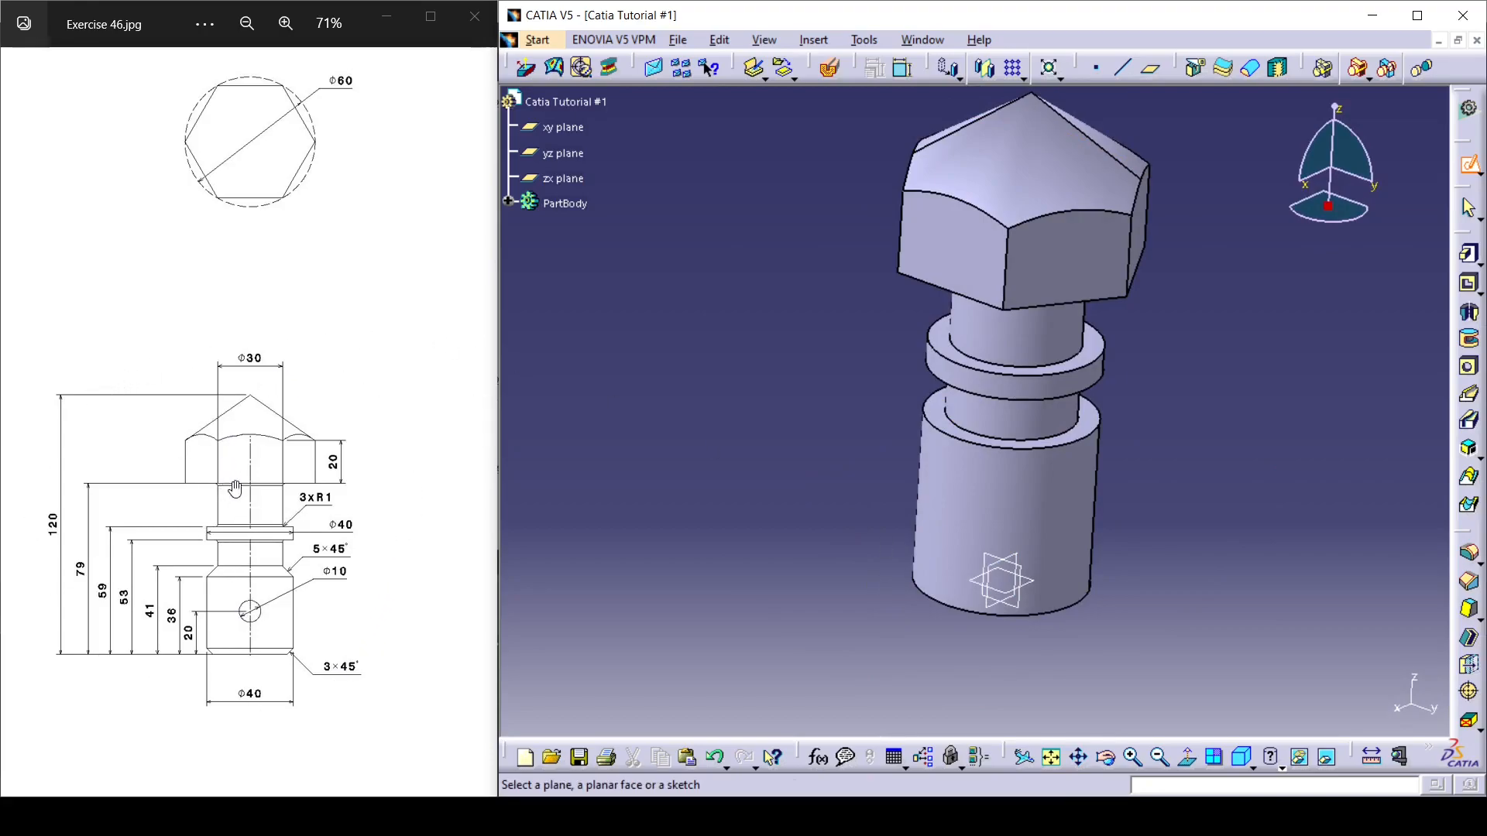
{"action": "middle_click_drag", "start_coordinate": [741, 541], "coordinate": [890, 341]}
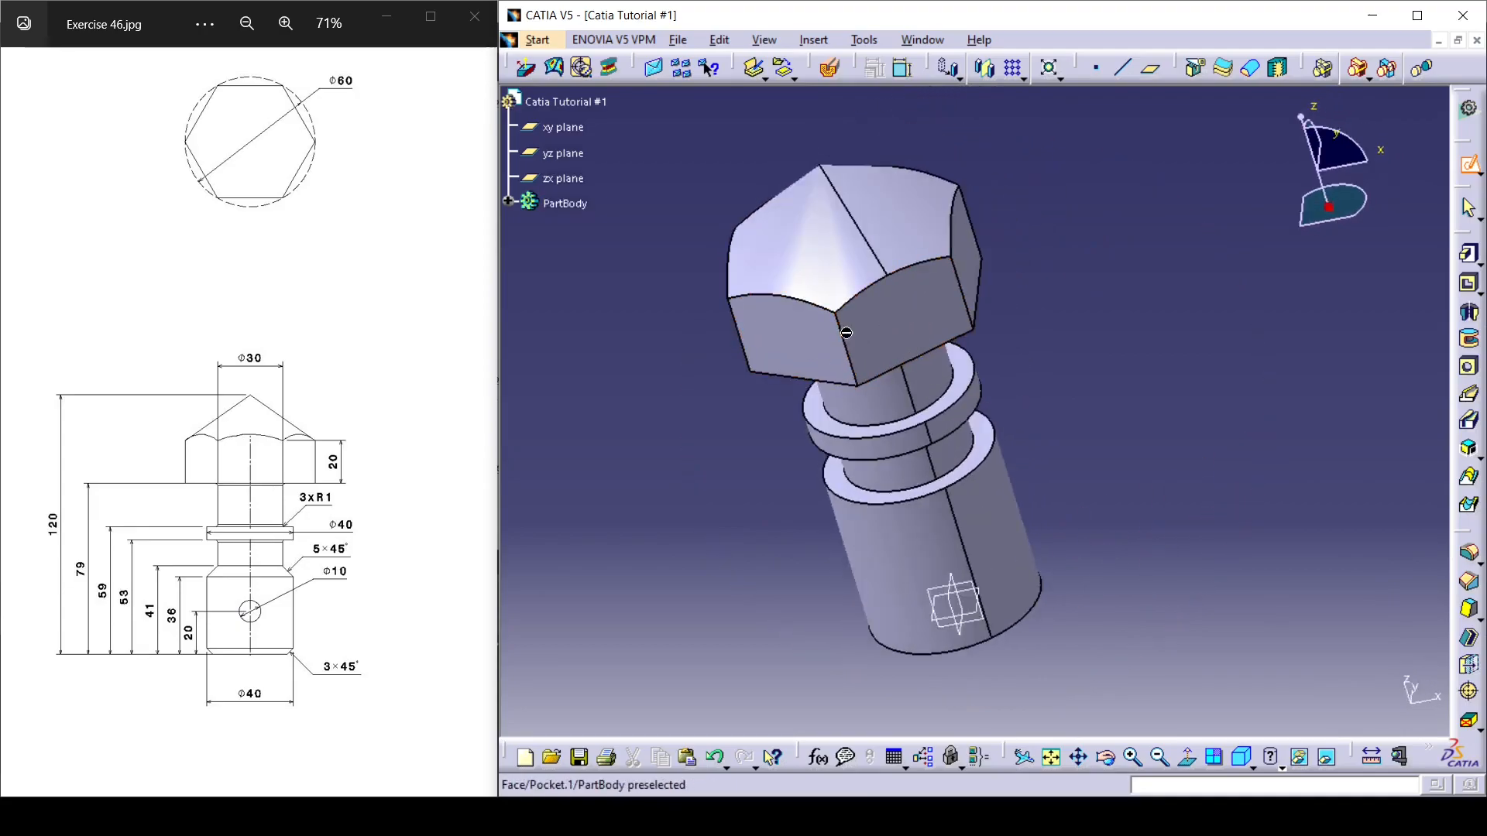
{"action": "mouse_move", "coordinate": [953, 422]}
{"action": "middle_mouse_down"}
{"action": "mouse_move", "coordinate": [916, 590]}
{"action": "mouse_move", "coordinate": [743, 604]}
{"action": "mouse_move", "coordinate": [727, 438]}
{"action": "mouse_move", "coordinate": [1038, 558]}
{"action": "middle_mouse_up"}
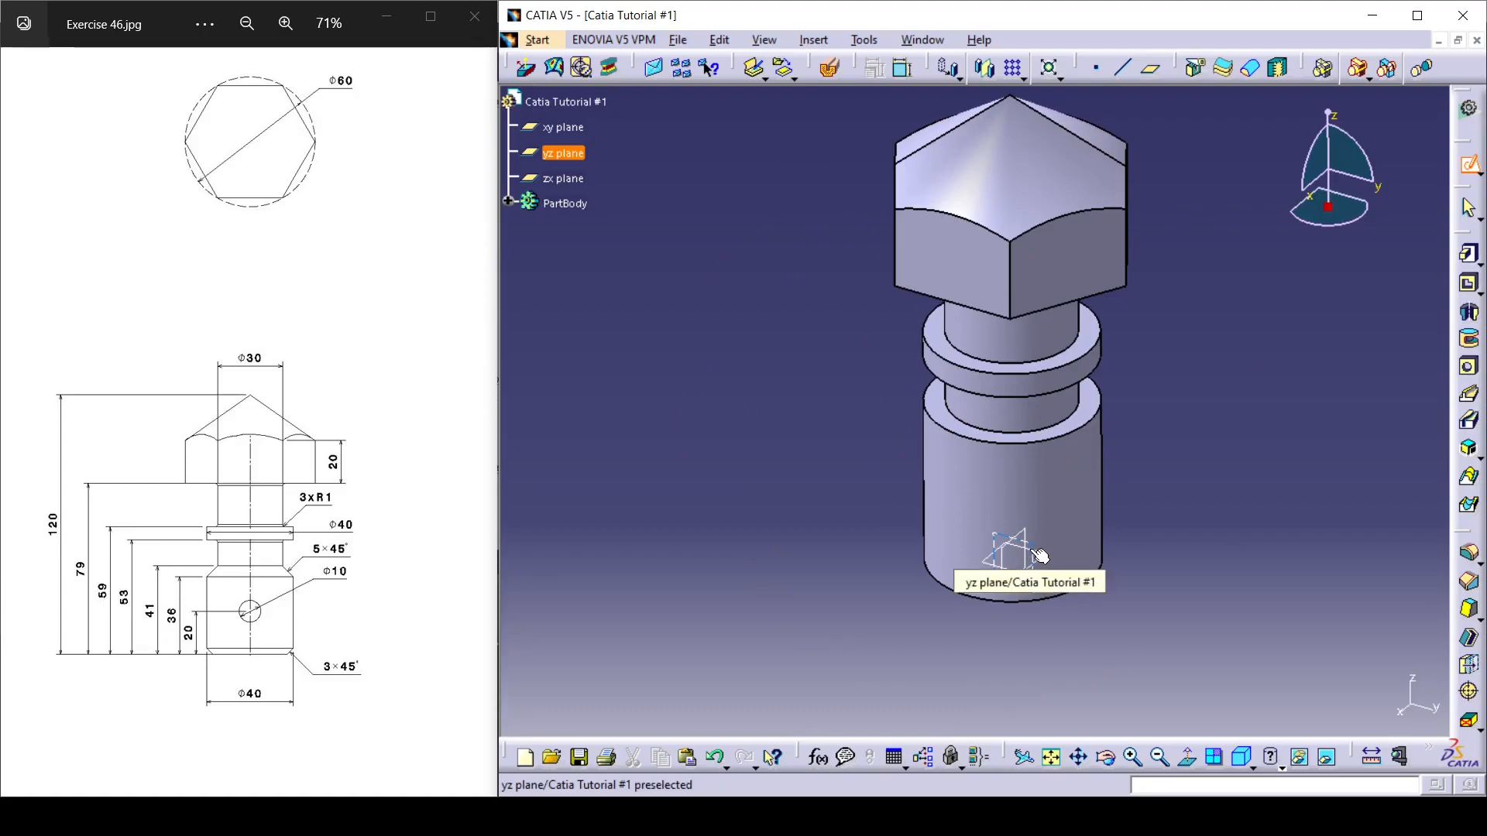
{"action": "left_click", "coordinate": [1040, 556]}
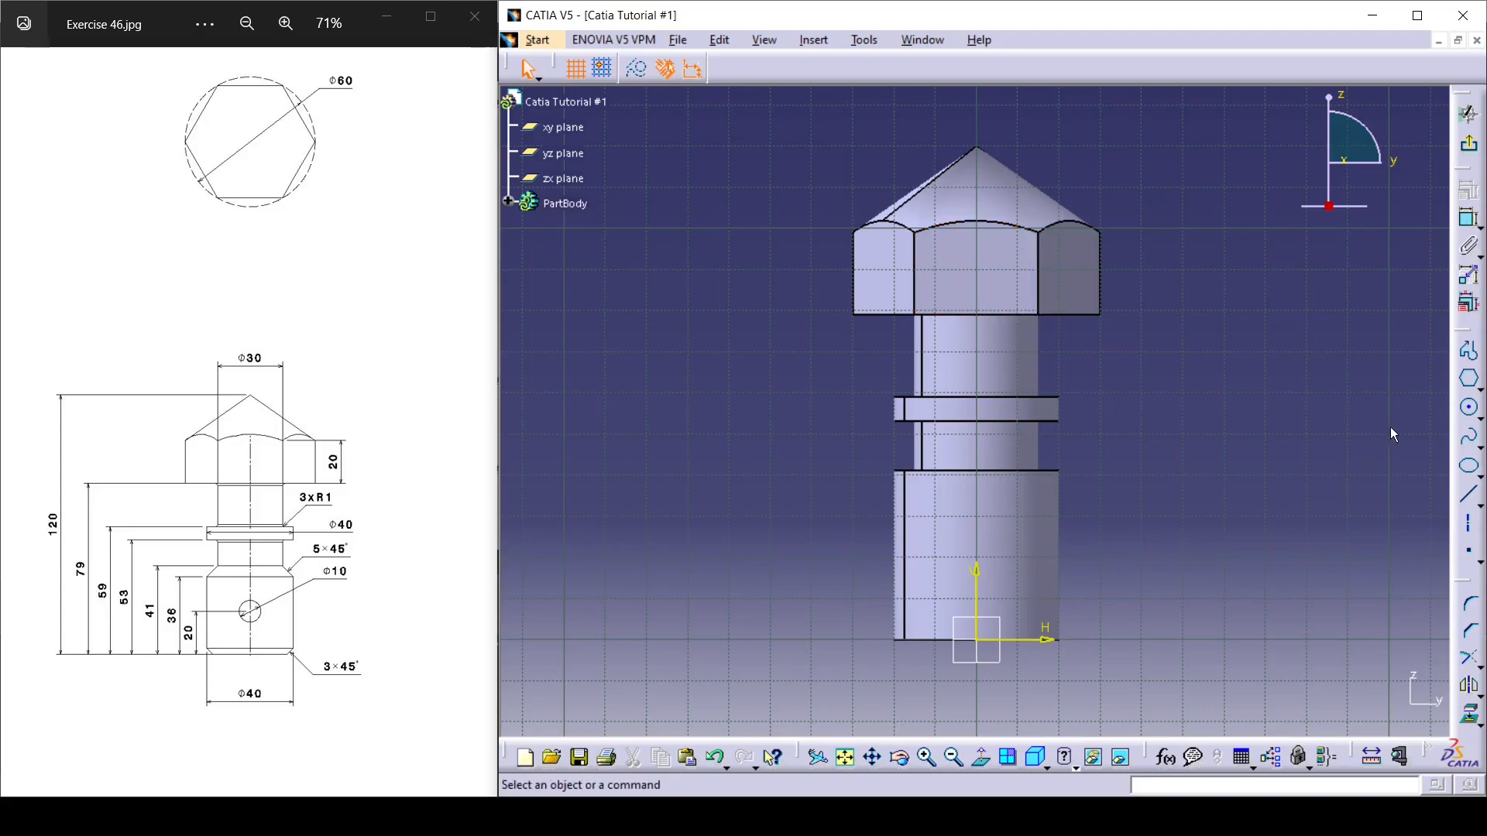
Sketch a circle of about 8 mm radius on the vertical axis, centred about 62 mm above the origin.
{"action": "left_click", "coordinate": [1470, 412]}
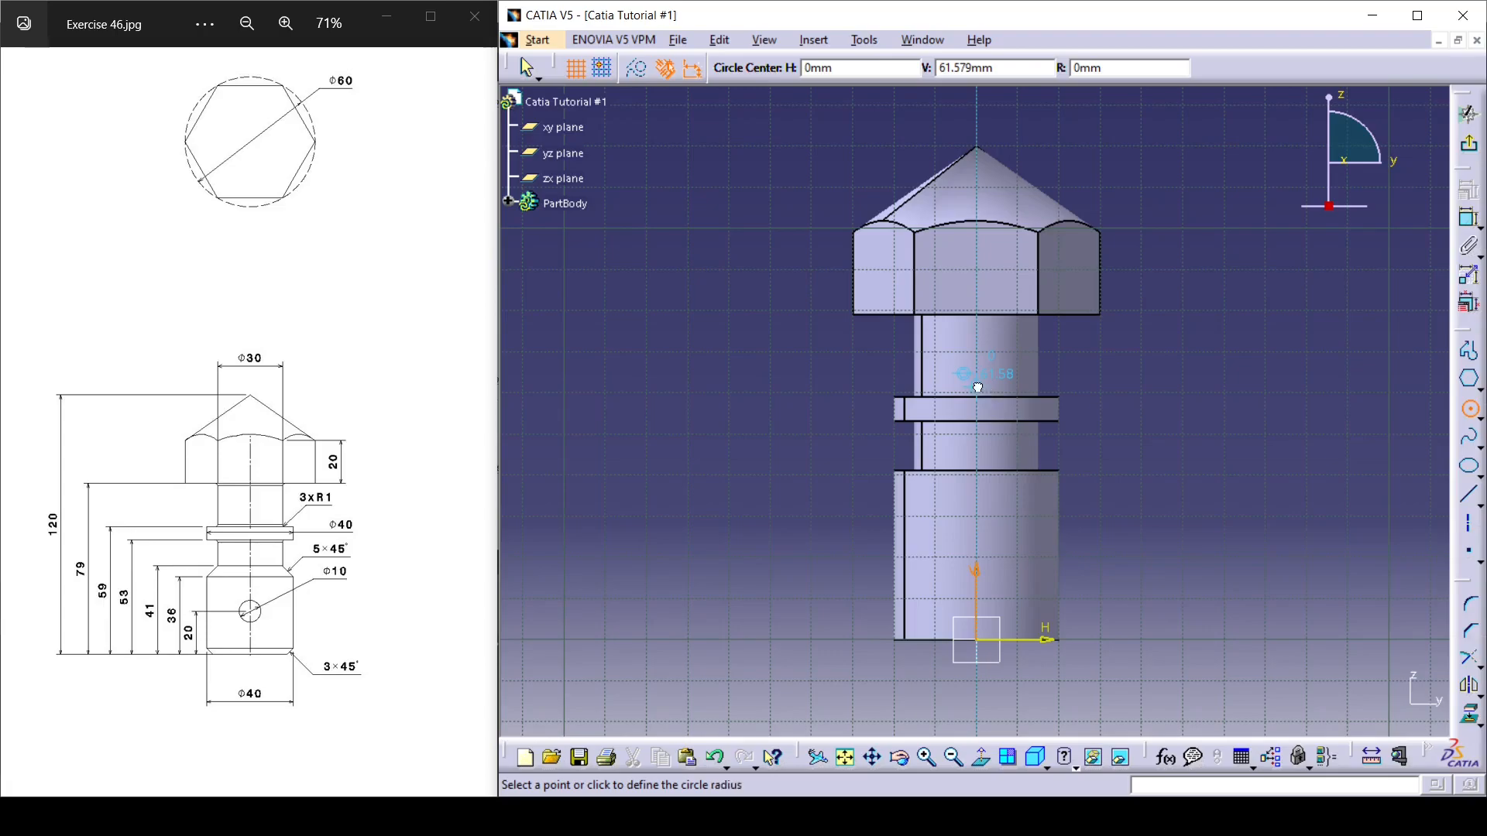
{"action": "left_click", "coordinate": [978, 386]}
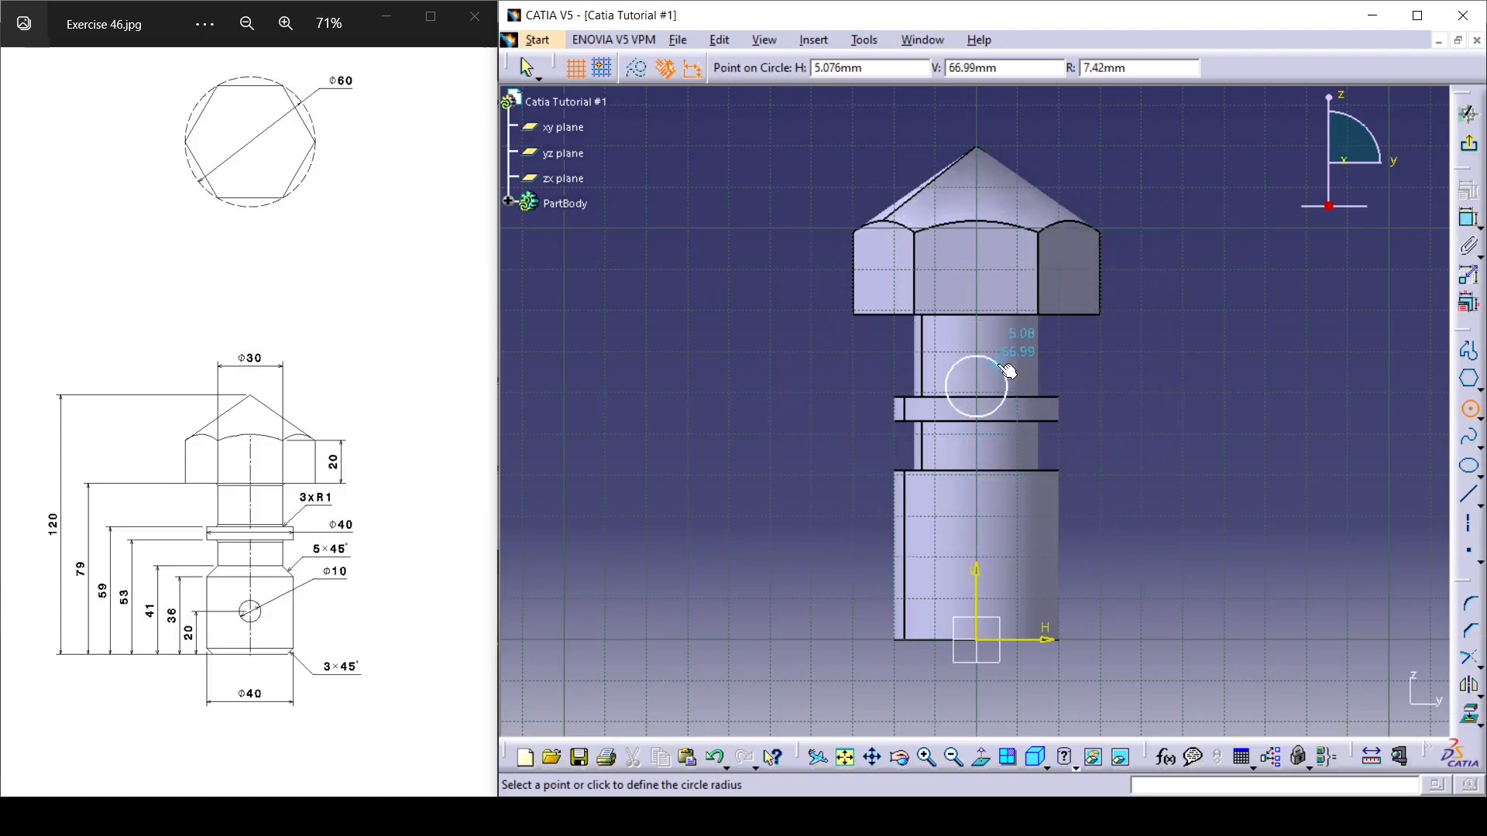
{"action": "left_click", "coordinate": [1007, 372]}
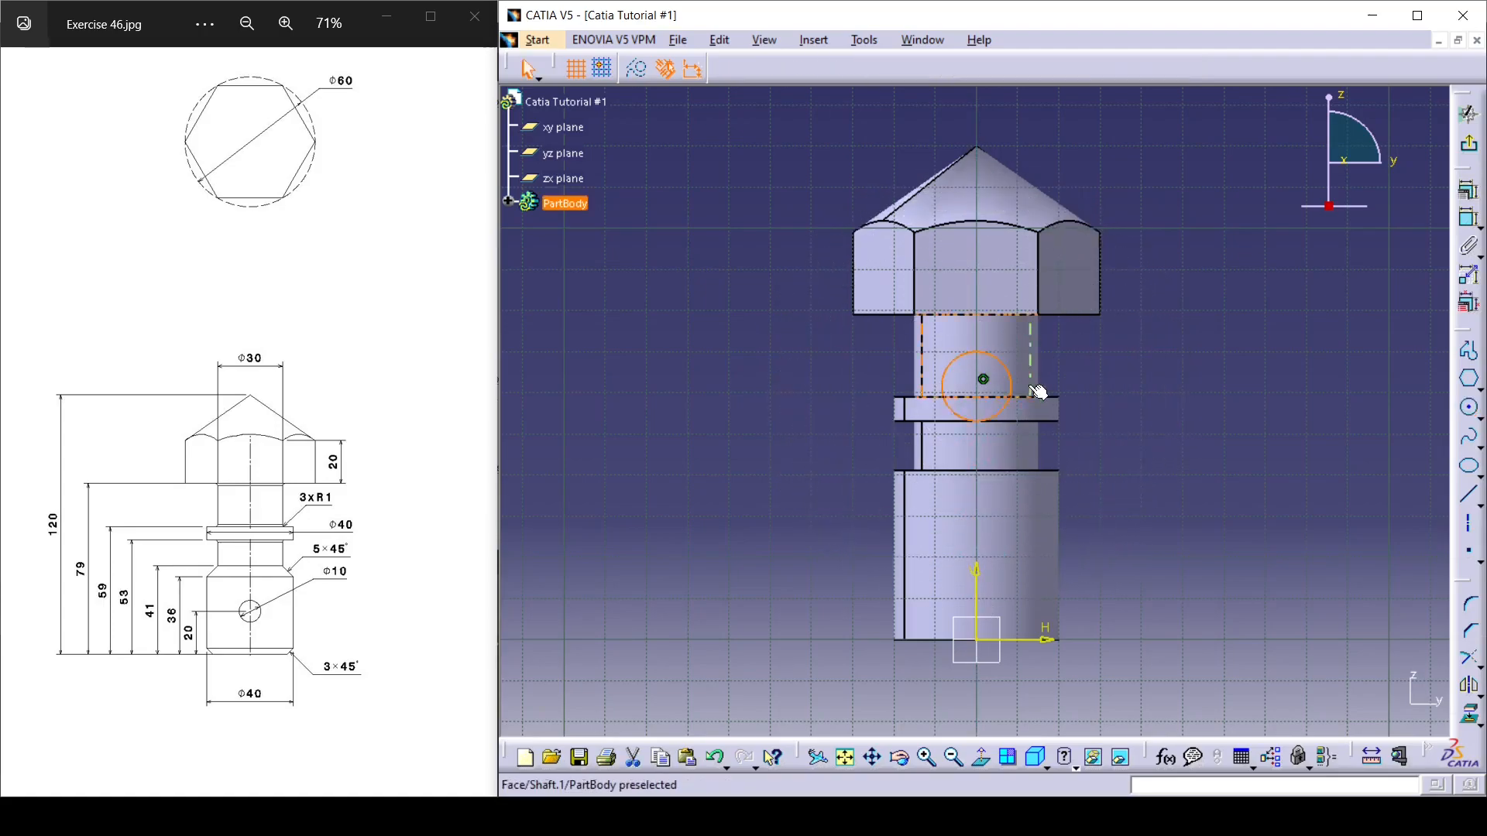
Move the circle down the vertical axis onto the lower cylinder, with its centre about 21 mm above the origin.
{"action": "left_click", "coordinate": [984, 380]}
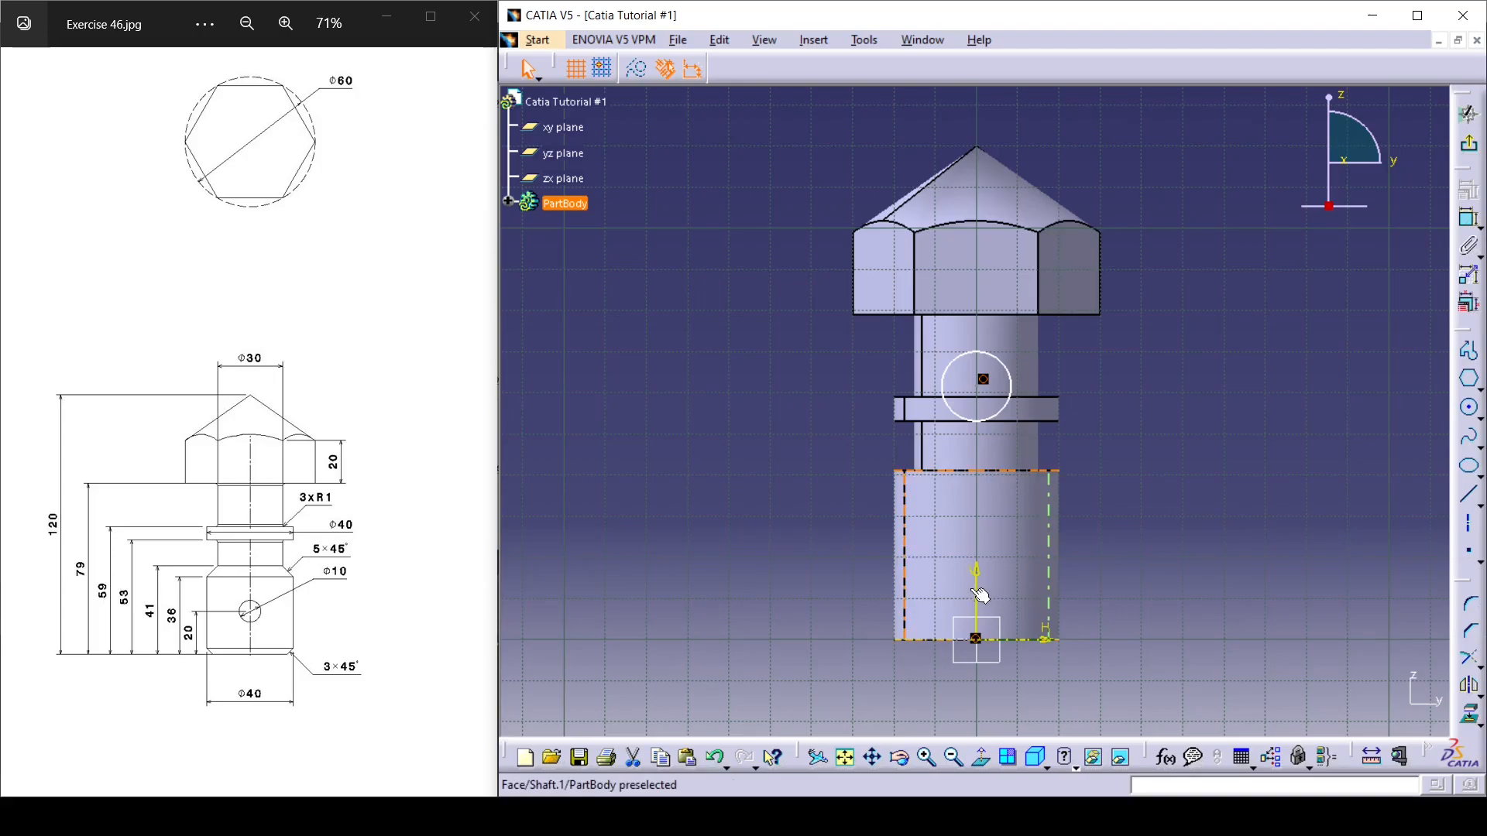
{"action": "left_click", "coordinate": [1163, 558]}
{"action": "left_click_drag", "start_coordinate": [984, 379], "coordinate": [983, 546]}
Constrain the circle's centre to 20 mm above the base of the part.
{"action": "left_click", "coordinate": [1468, 218]}
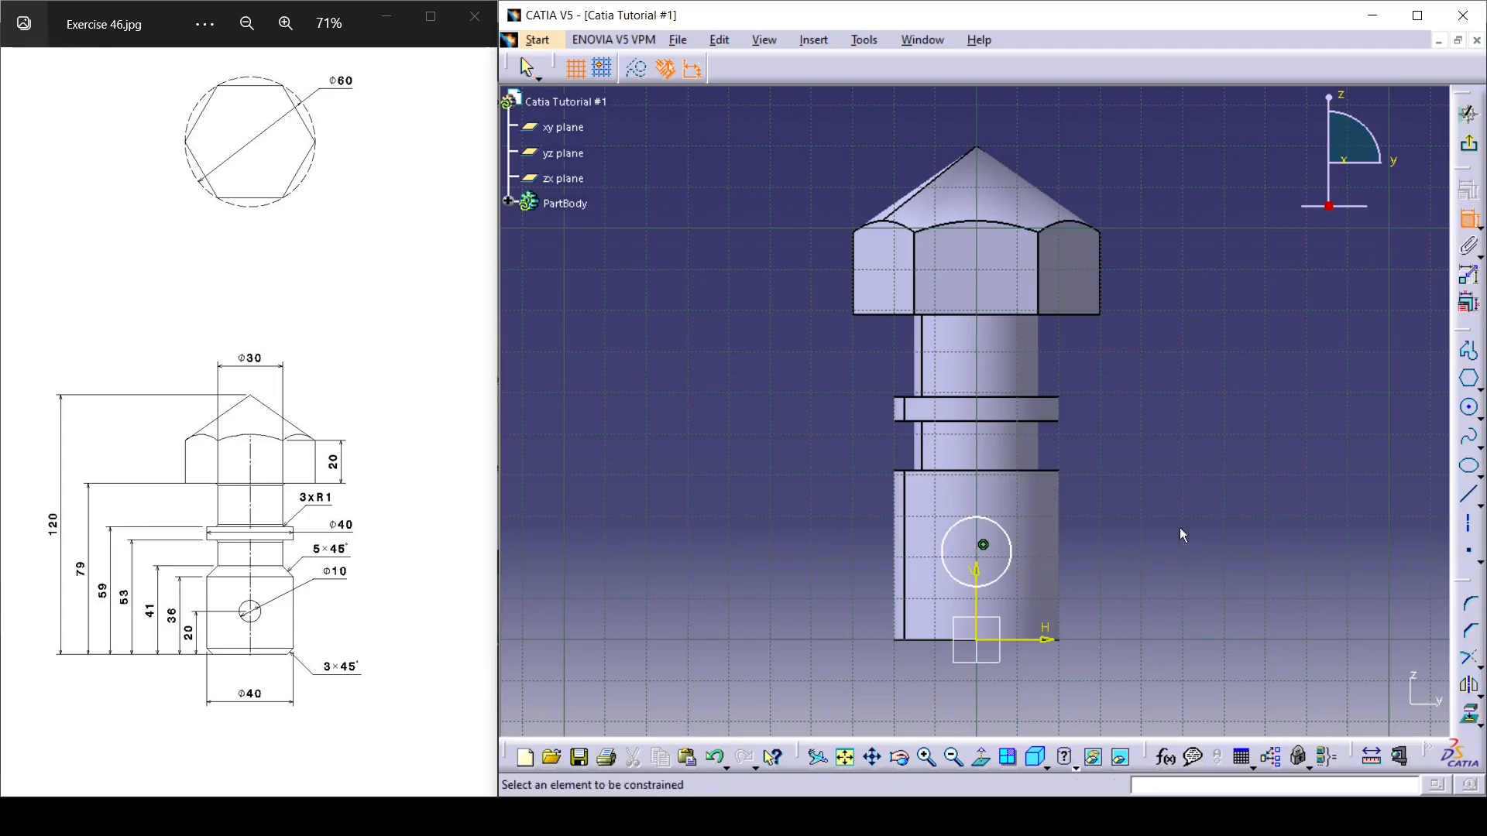
{"action": "left_click", "coordinate": [1036, 640]}
{"action": "left_click", "coordinate": [983, 544]}
{"action": "left_click", "coordinate": [829, 593]}
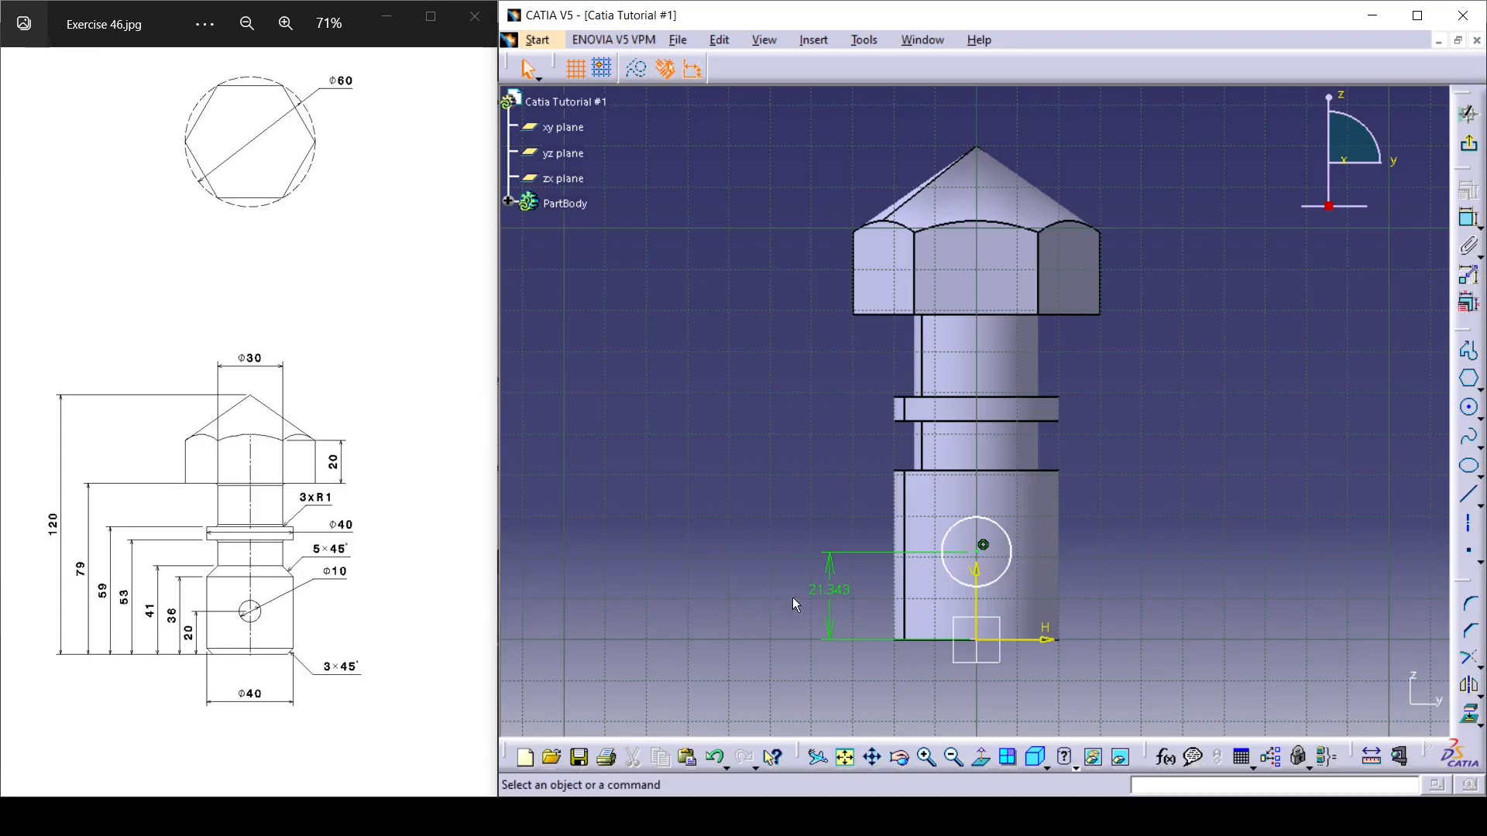
{"action": "double_click", "coordinate": [821, 586]}
{"action": "type", "text": "20"}
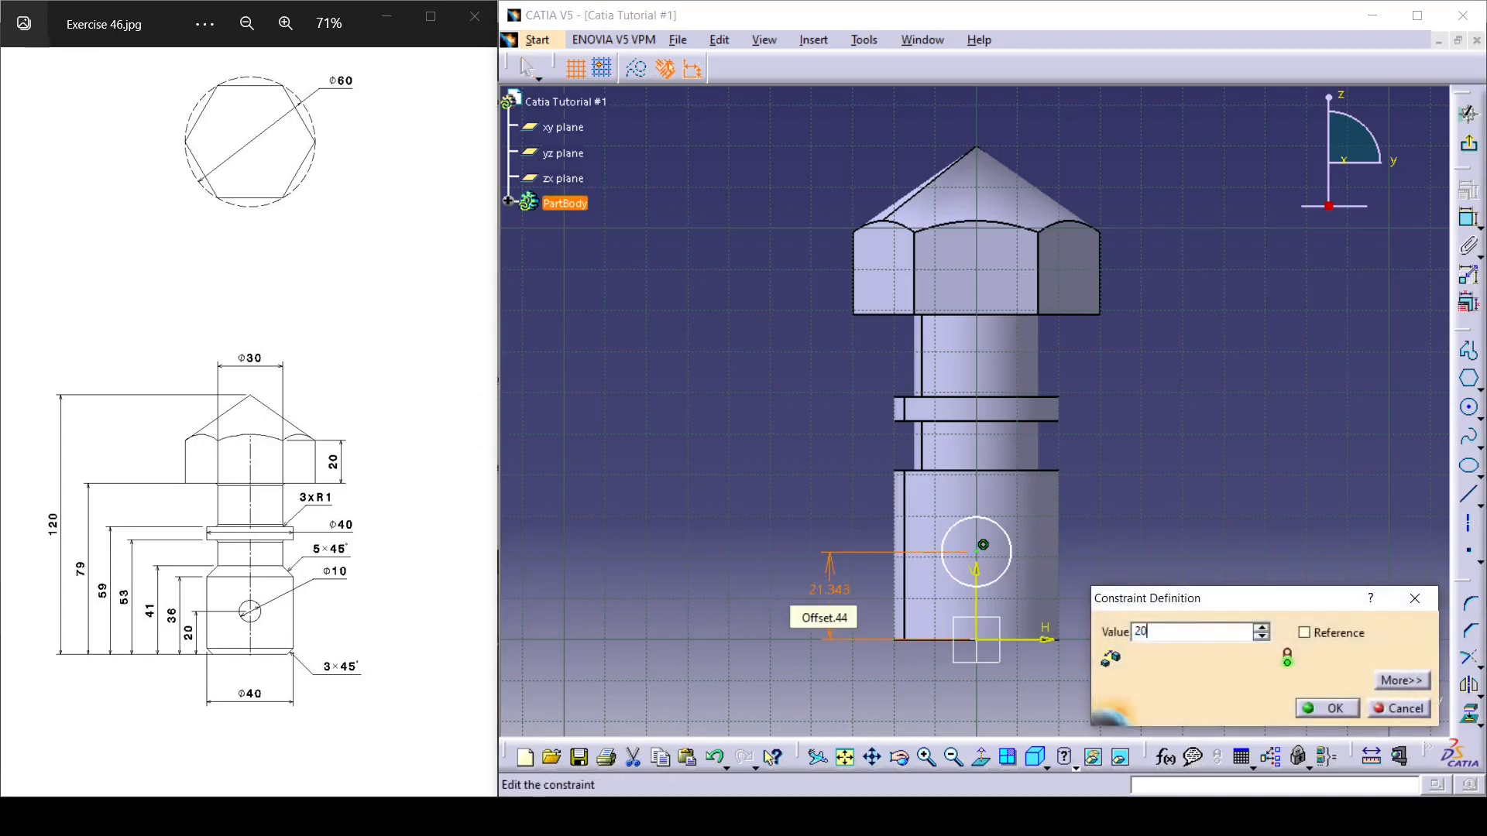
{"action": "key", "text": "Return"}
{"action": "left_click", "coordinate": [890, 404]}
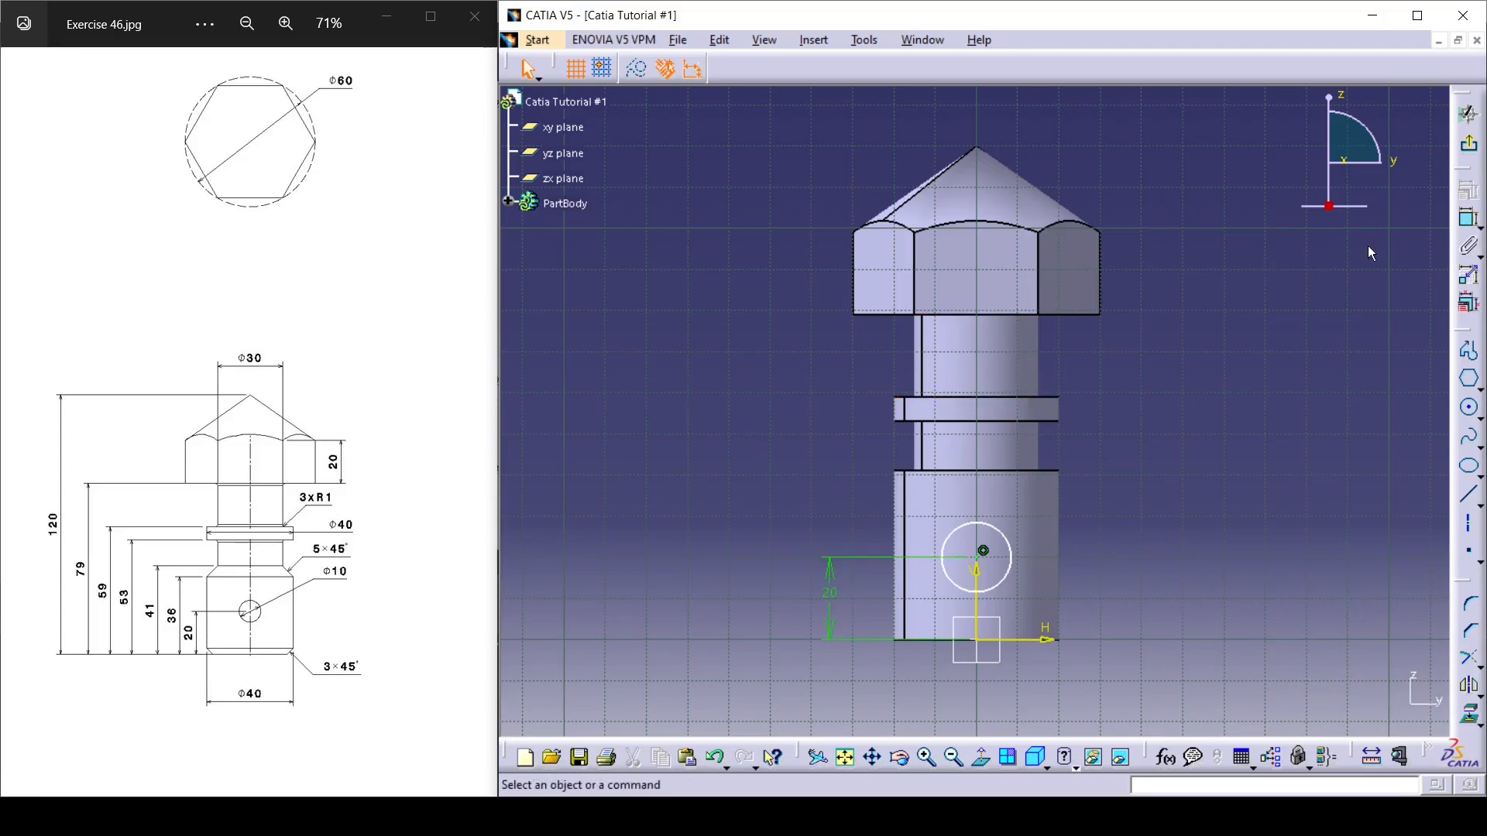
Dimension the circle with a diameter of 10 mm and exit the sketch.
{"action": "left_click", "coordinate": [1469, 218]}
{"action": "left_click", "coordinate": [995, 533]}
{"action": "left_click", "coordinate": [1153, 443]}
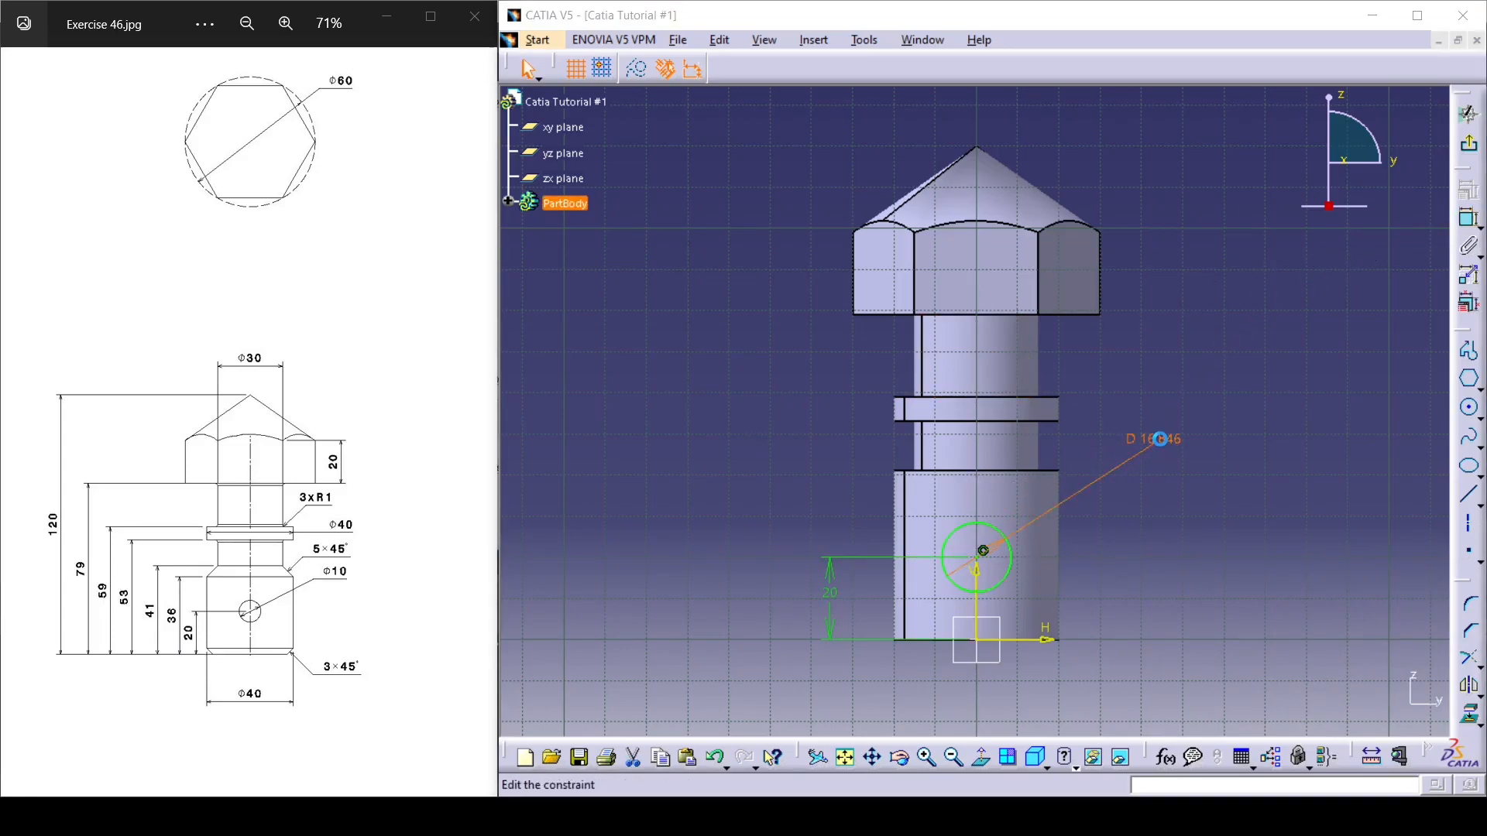
{"action": "double_click", "coordinate": [1154, 440]}
{"action": "type", "text": "10"}
{"action": "key", "text": "Return"}
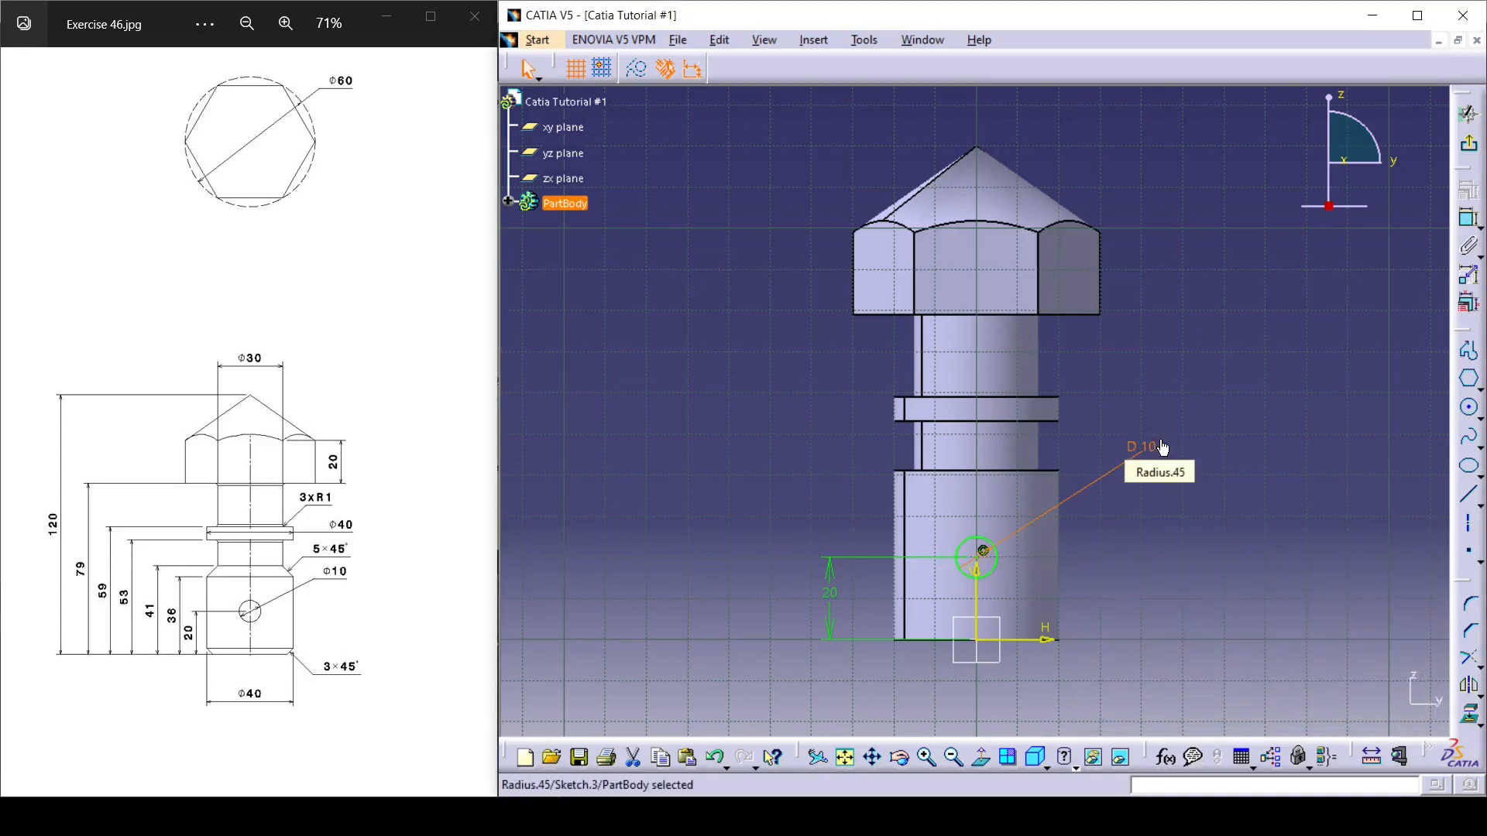
{"action": "left_click", "coordinate": [1468, 144]}
Start a pocket from the circle sketch with the first limit type Up to last and preview it.
{"action": "mouse_move", "coordinate": [1178, 490]}
{"action": "middle_mouse_down"}
{"action": "mouse_move", "coordinate": [1089, 604]}
{"action": "mouse_move", "coordinate": [906, 597]}
{"action": "mouse_move", "coordinate": [839, 569]}
{"action": "mouse_move", "coordinate": [1039, 453]}
{"action": "mouse_move", "coordinate": [964, 542]}
{"action": "middle_mouse_up"}
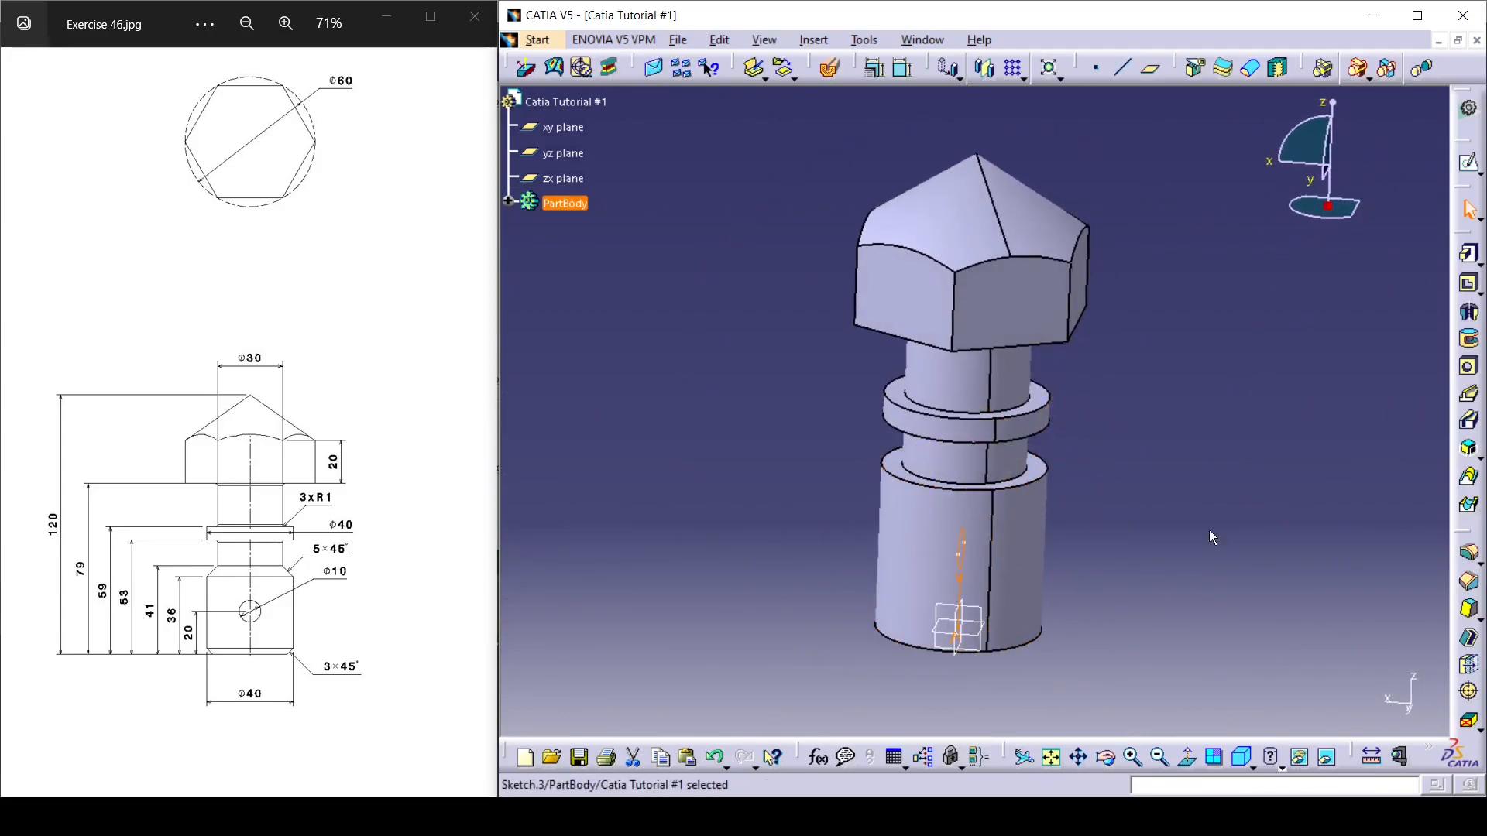
{"action": "left_click", "coordinate": [1468, 288]}
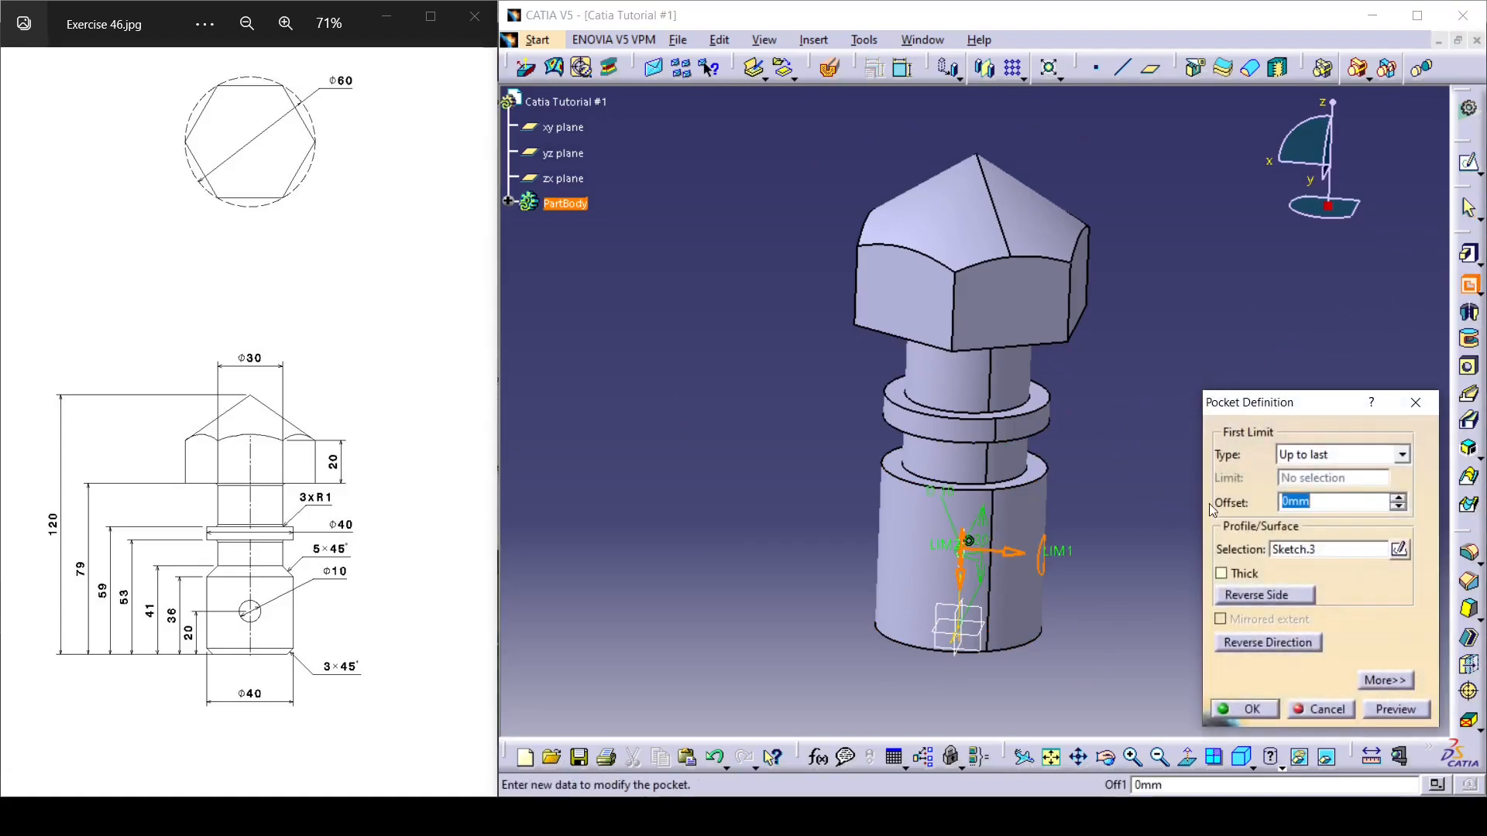
{"action": "middle_click_drag", "start_coordinate": [1158, 393], "coordinate": [1112, 410]}
{"action": "left_click", "coordinate": [1385, 709]}
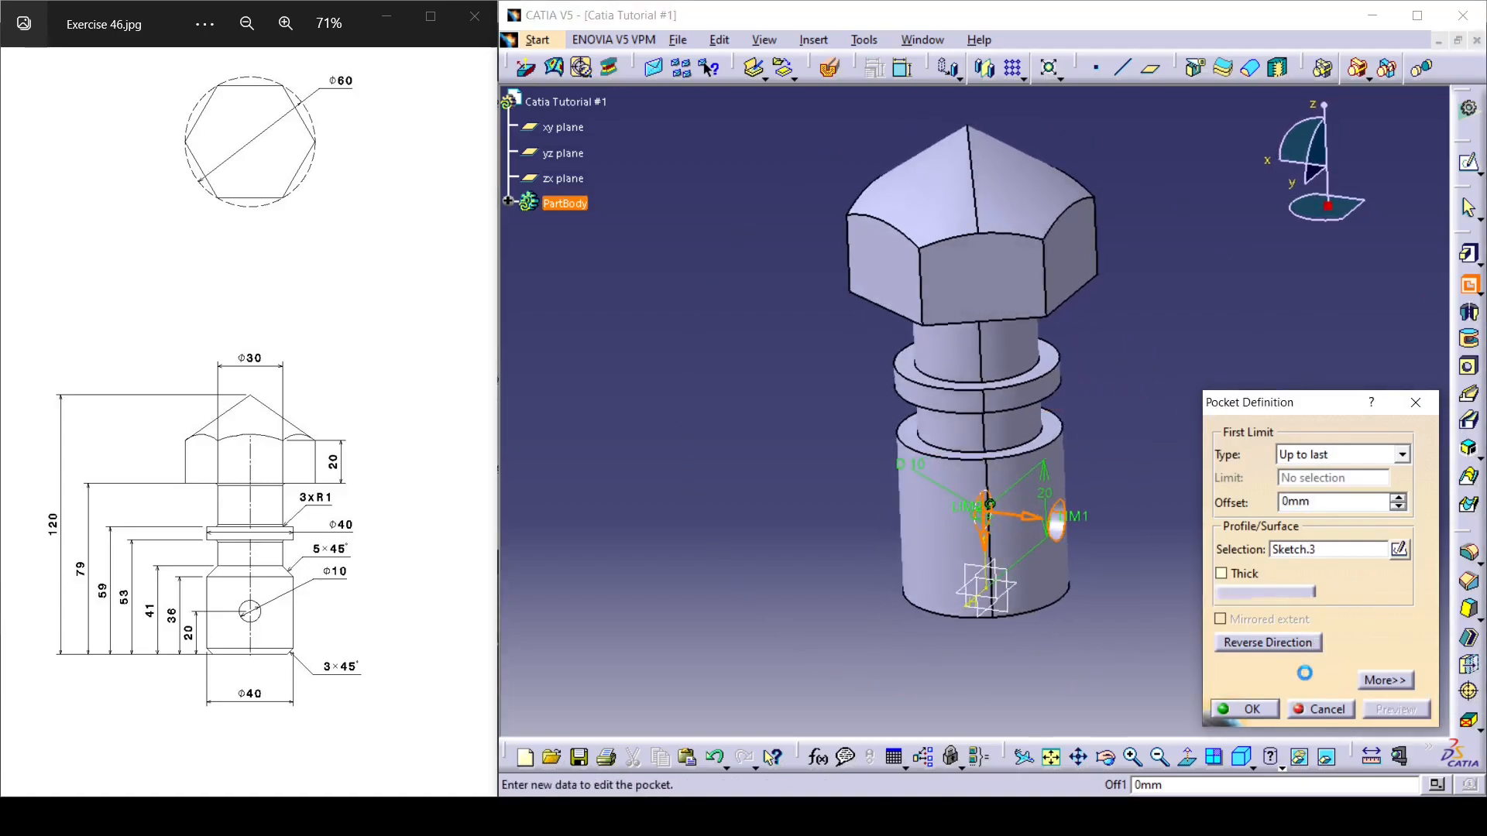
{"action": "mouse_move", "coordinate": [1107, 579]}
{"action": "middle_mouse_down"}
{"action": "mouse_move", "coordinate": [988, 526]}
{"action": "mouse_move", "coordinate": [1034, 563]}
{"action": "mouse_move", "coordinate": [1057, 513]}
{"action": "middle_mouse_up"}
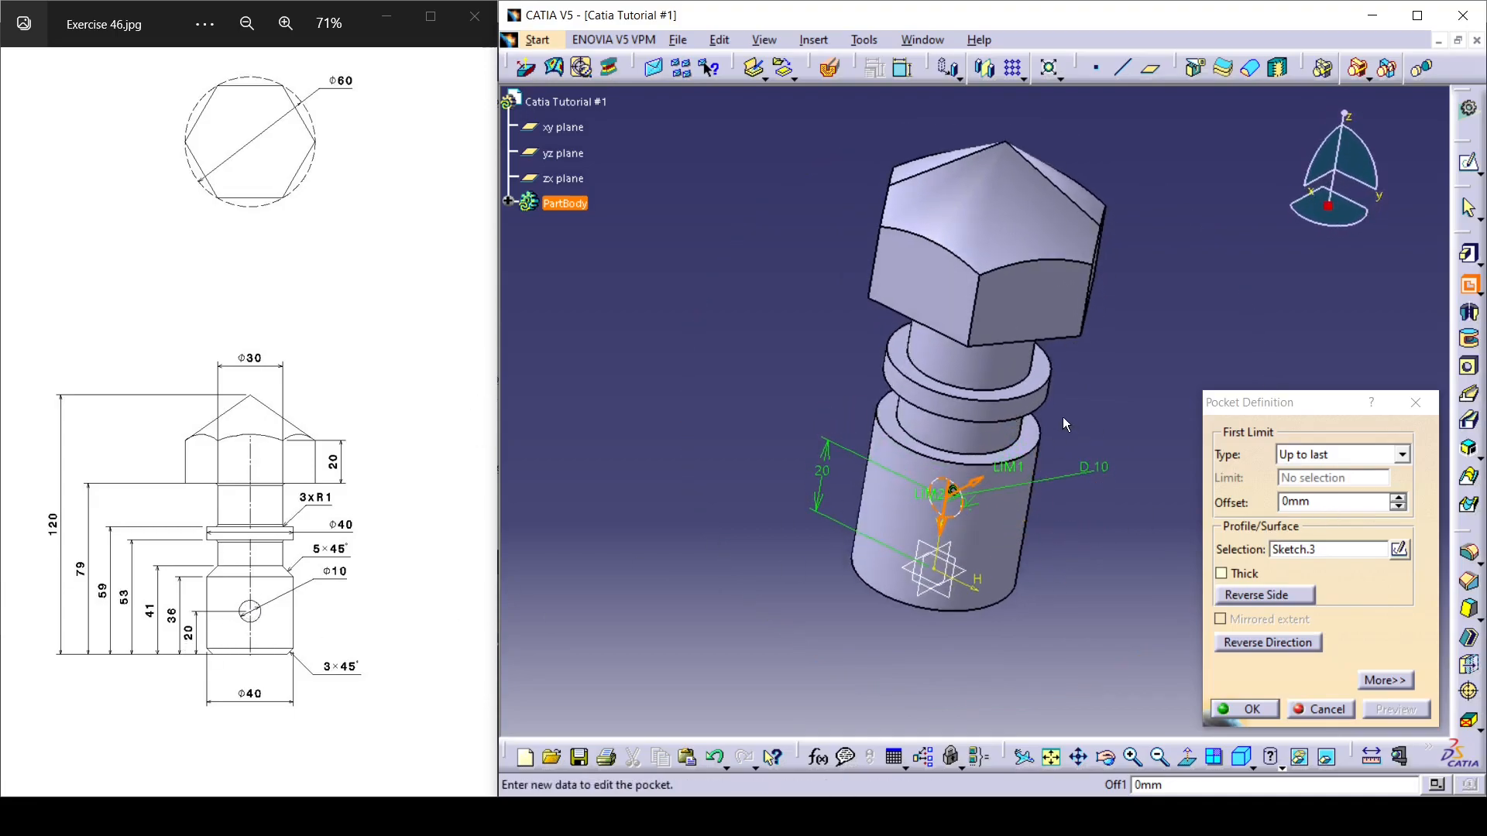
{"action": "middle_click_drag", "start_coordinate": [1097, 533], "coordinate": [968, 502]}
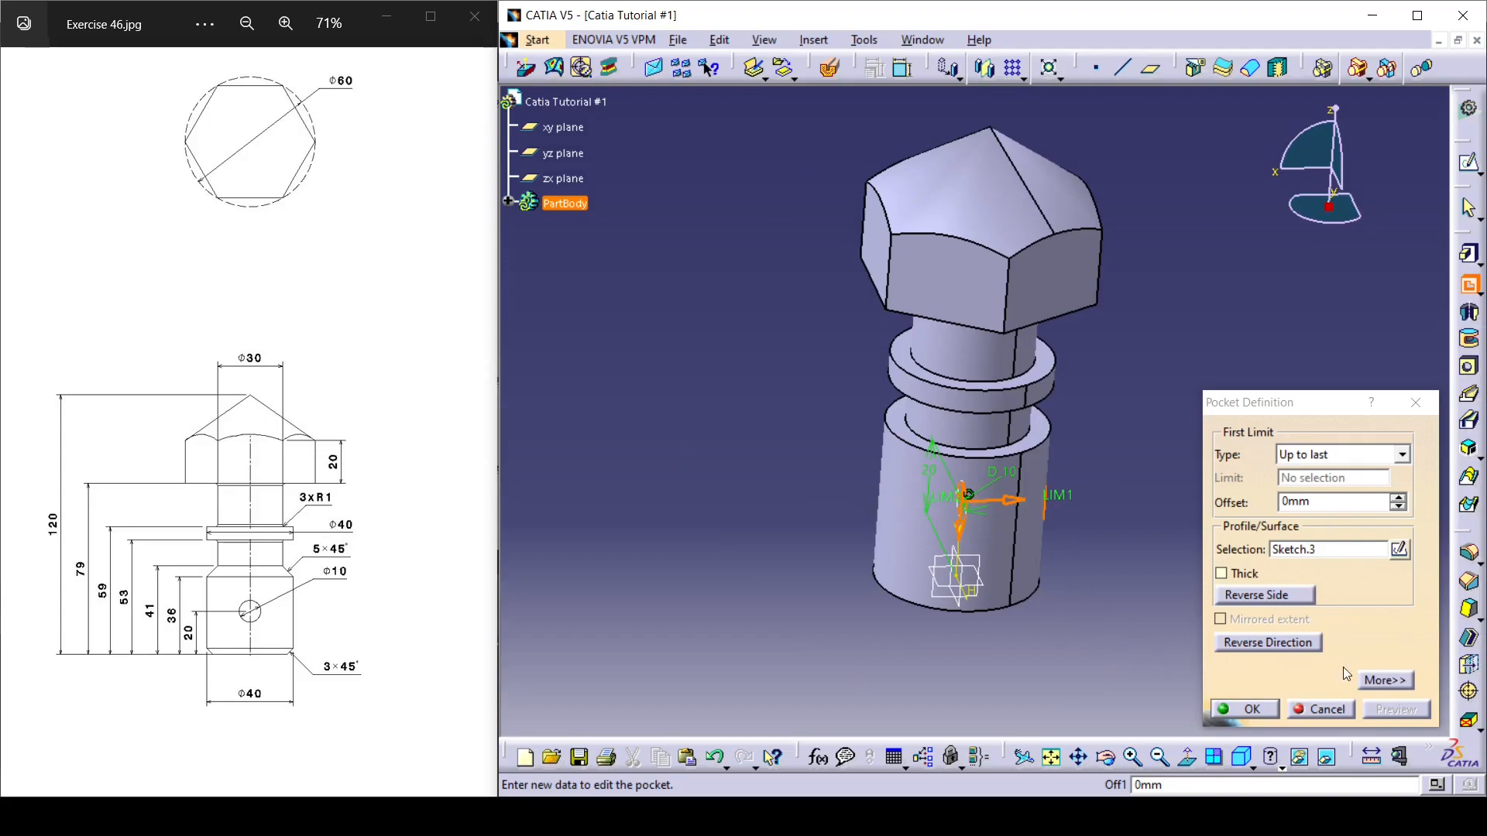
Set the pocket's second limit type to Up to last and create the cross hole through both sides of the cylinder.
{"action": "left_click", "coordinate": [1386, 680]}
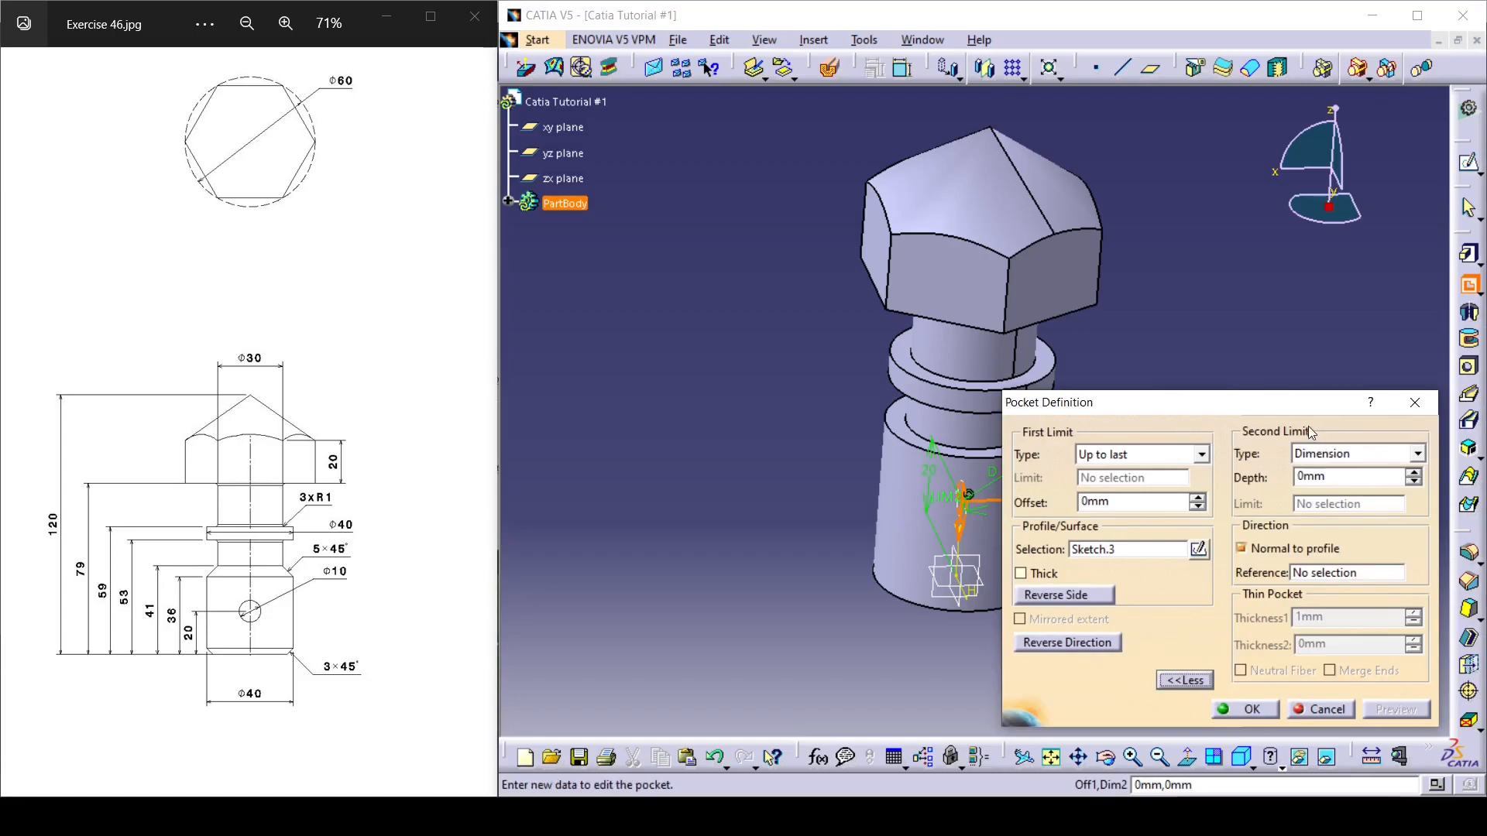
{"action": "left_click", "coordinate": [1410, 455]}
{"action": "left_click", "coordinate": [1333, 501]}
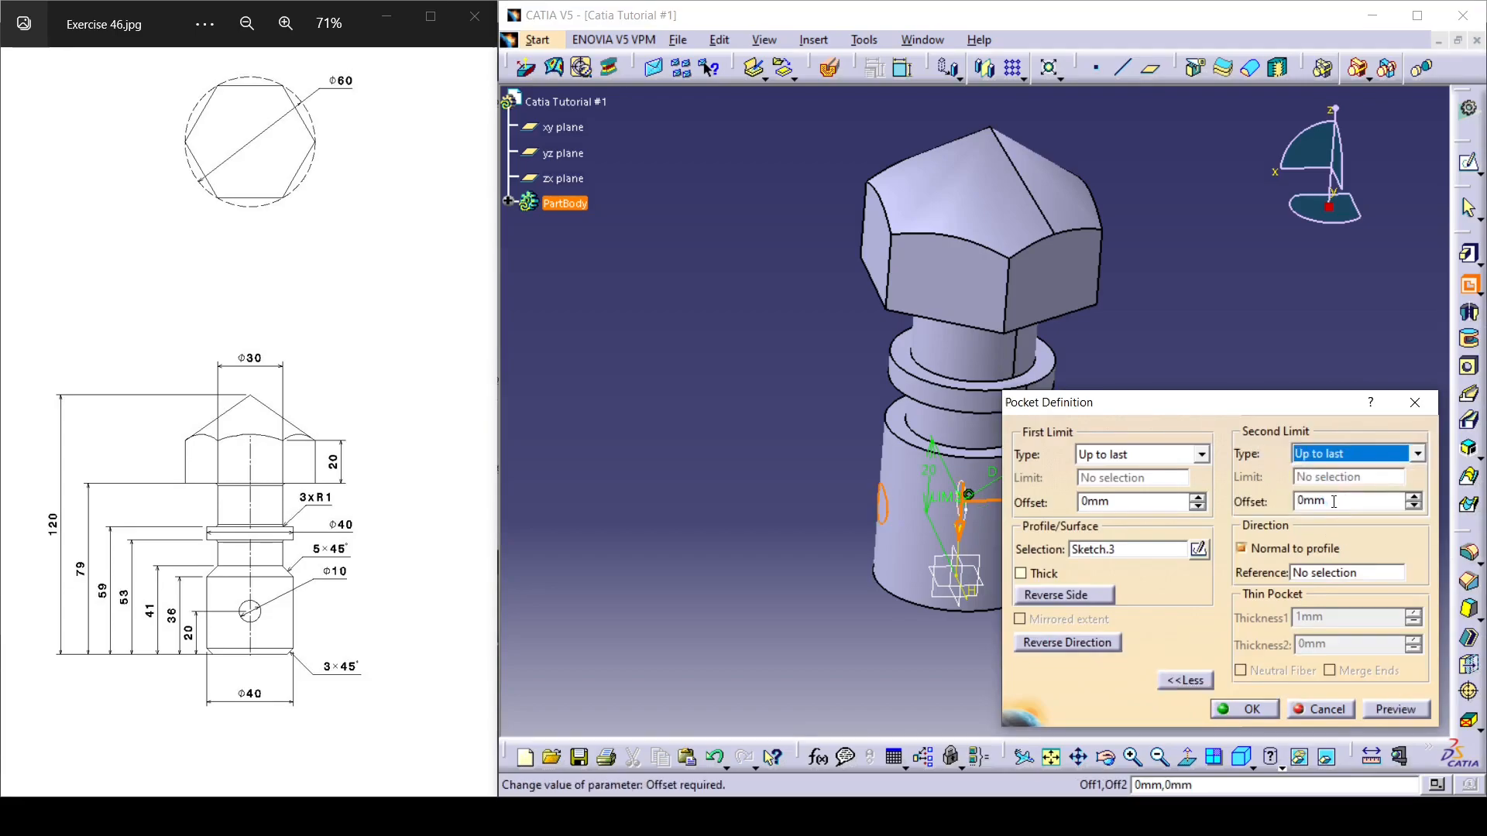
{"action": "left_click", "coordinate": [1247, 709]}
{"action": "mouse_move", "coordinate": [1188, 491]}
{"action": "middle_mouse_down"}
{"action": "mouse_move", "coordinate": [1167, 514]}
{"action": "mouse_move", "coordinate": [1206, 488]}
{"action": "middle_mouse_up"}
{"action": "middle_click_drag", "start_coordinate": [920, 498], "coordinate": [928, 403]}
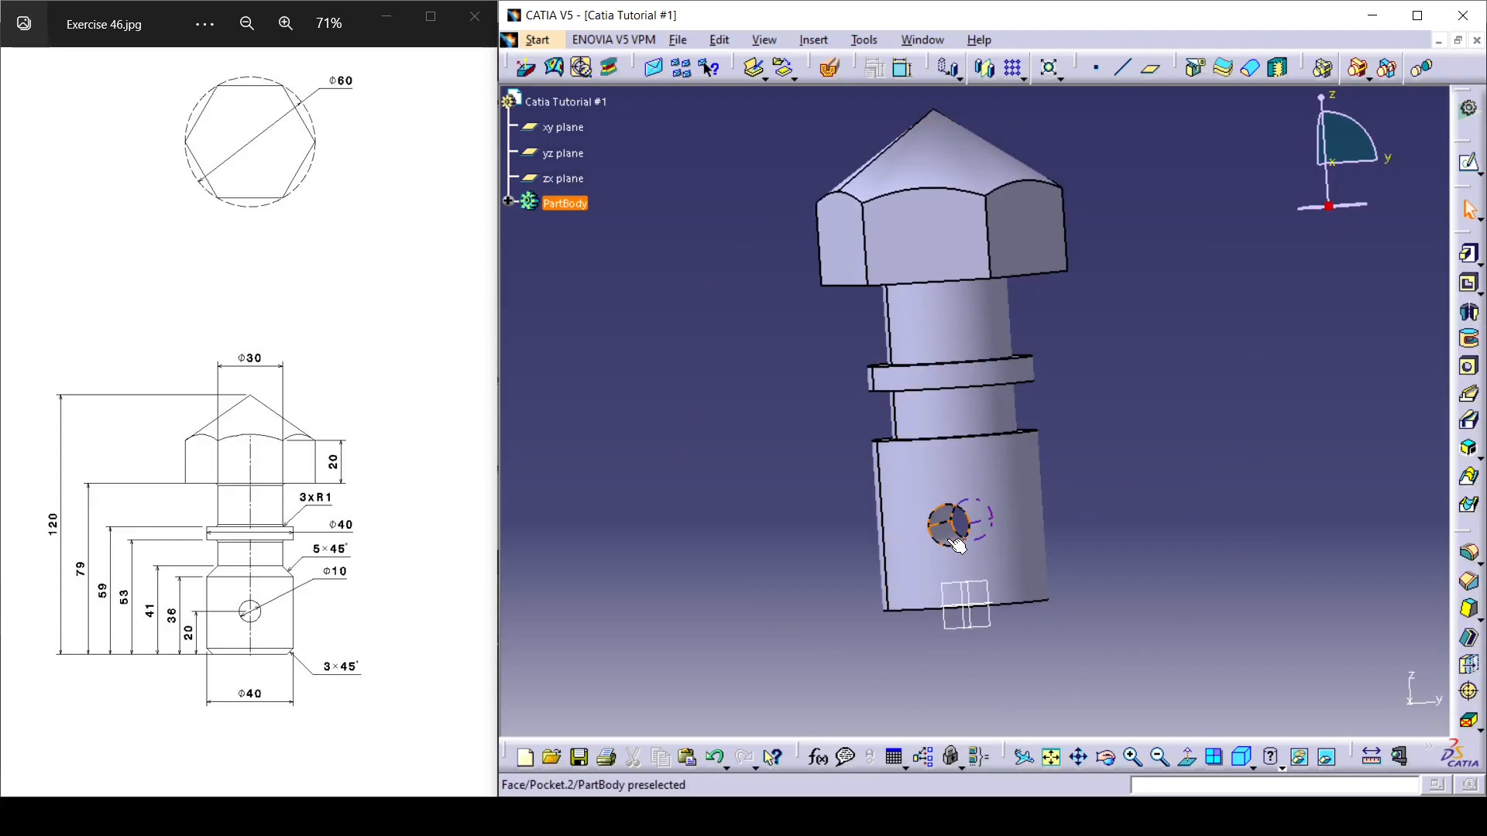
{"action": "middle_click_drag", "start_coordinate": [1133, 484], "coordinate": [1084, 505]}
{"action": "middle_click_drag", "start_coordinate": [889, 521], "coordinate": [892, 455]}
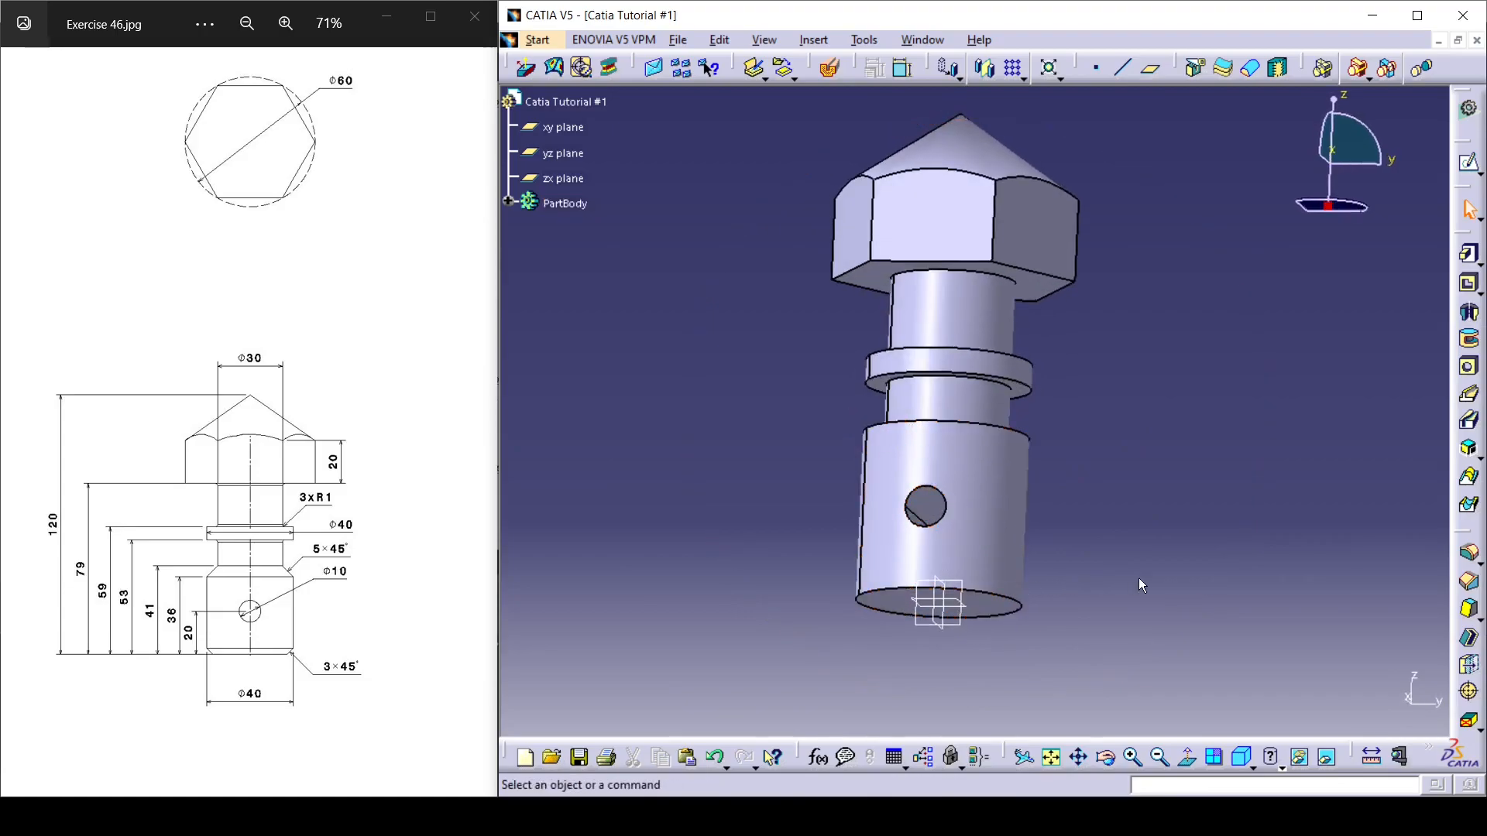
Chamfer the bottom circular edge of the lower cylinder with a length of 3 mm at 45 degrees.
{"action": "left_click", "coordinate": [1467, 581]}
{"action": "middle_click_drag", "start_coordinate": [1044, 624], "coordinate": [1019, 570]}
{"action": "left_click", "coordinate": [1019, 565]}
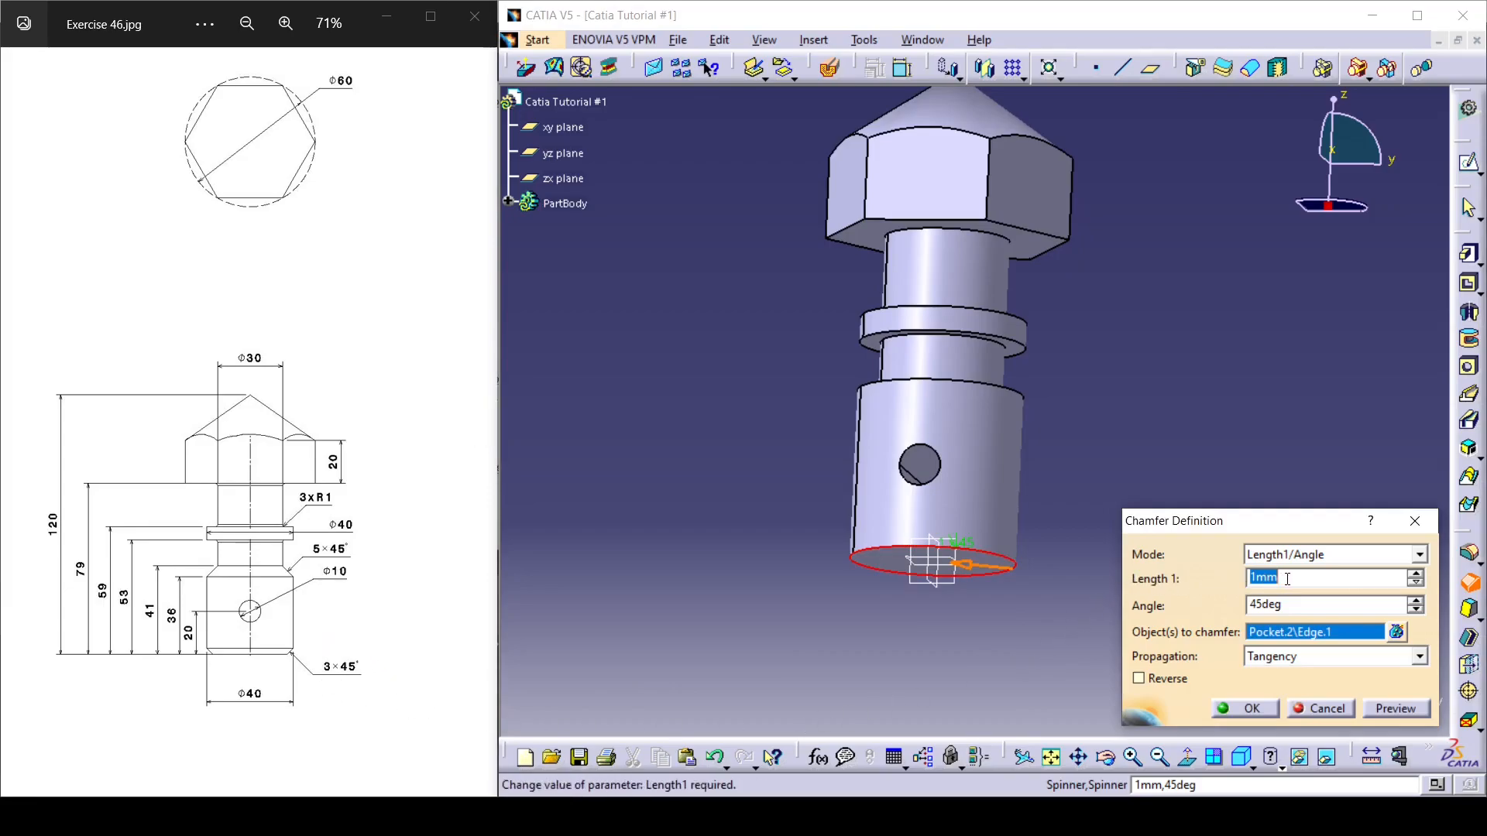
{"action": "type", "text": "3"}
{"action": "key", "text": "Return"}
{"action": "left_click", "coordinate": [1243, 715]}
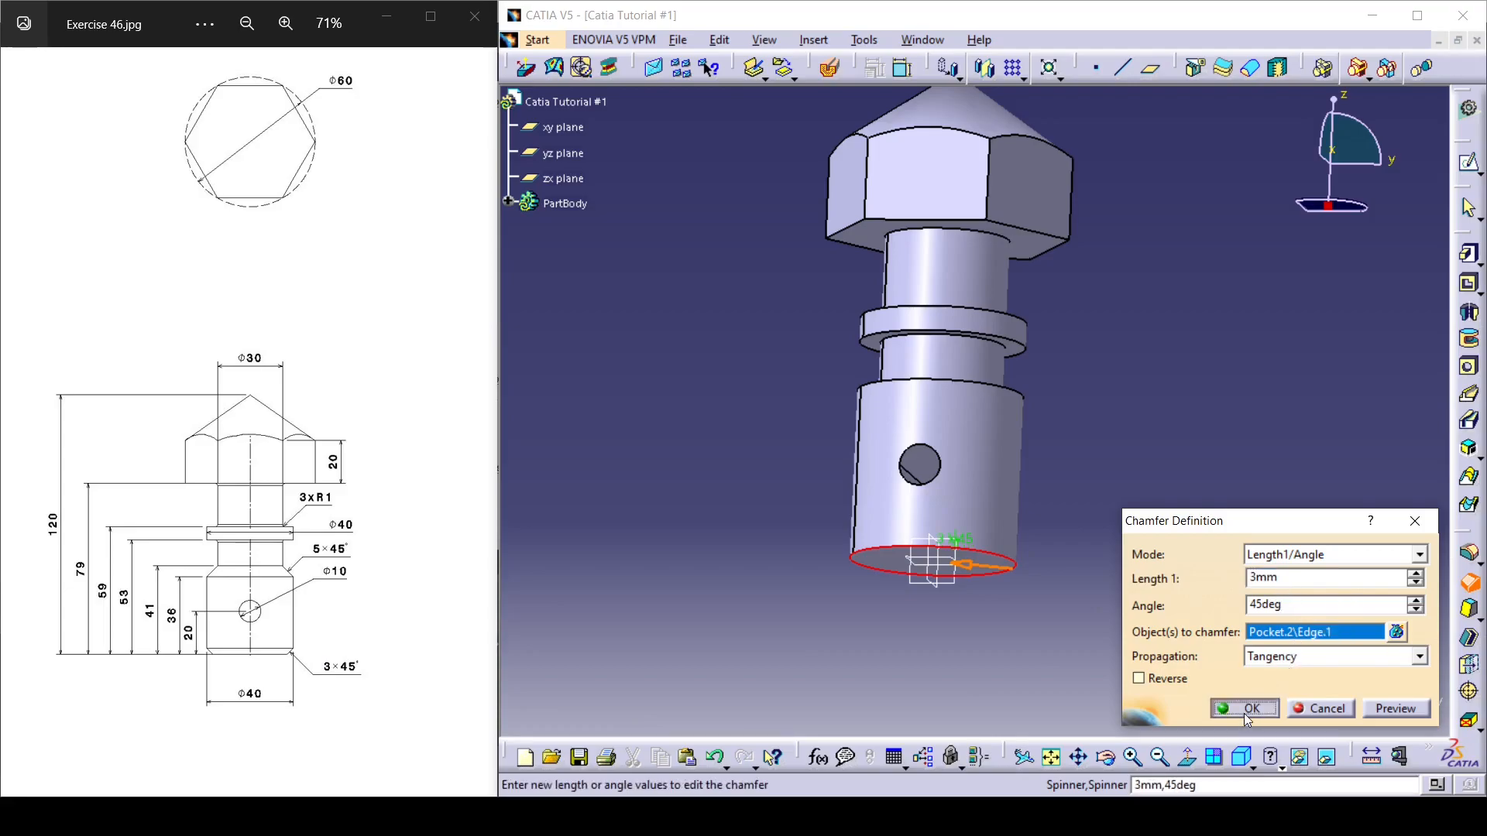
Chamfer the top outer edge of the lower cylinder with a length of 5 mm at 45 degrees.
{"action": "middle_click_drag", "start_coordinate": [962, 491], "coordinate": [1070, 669]}
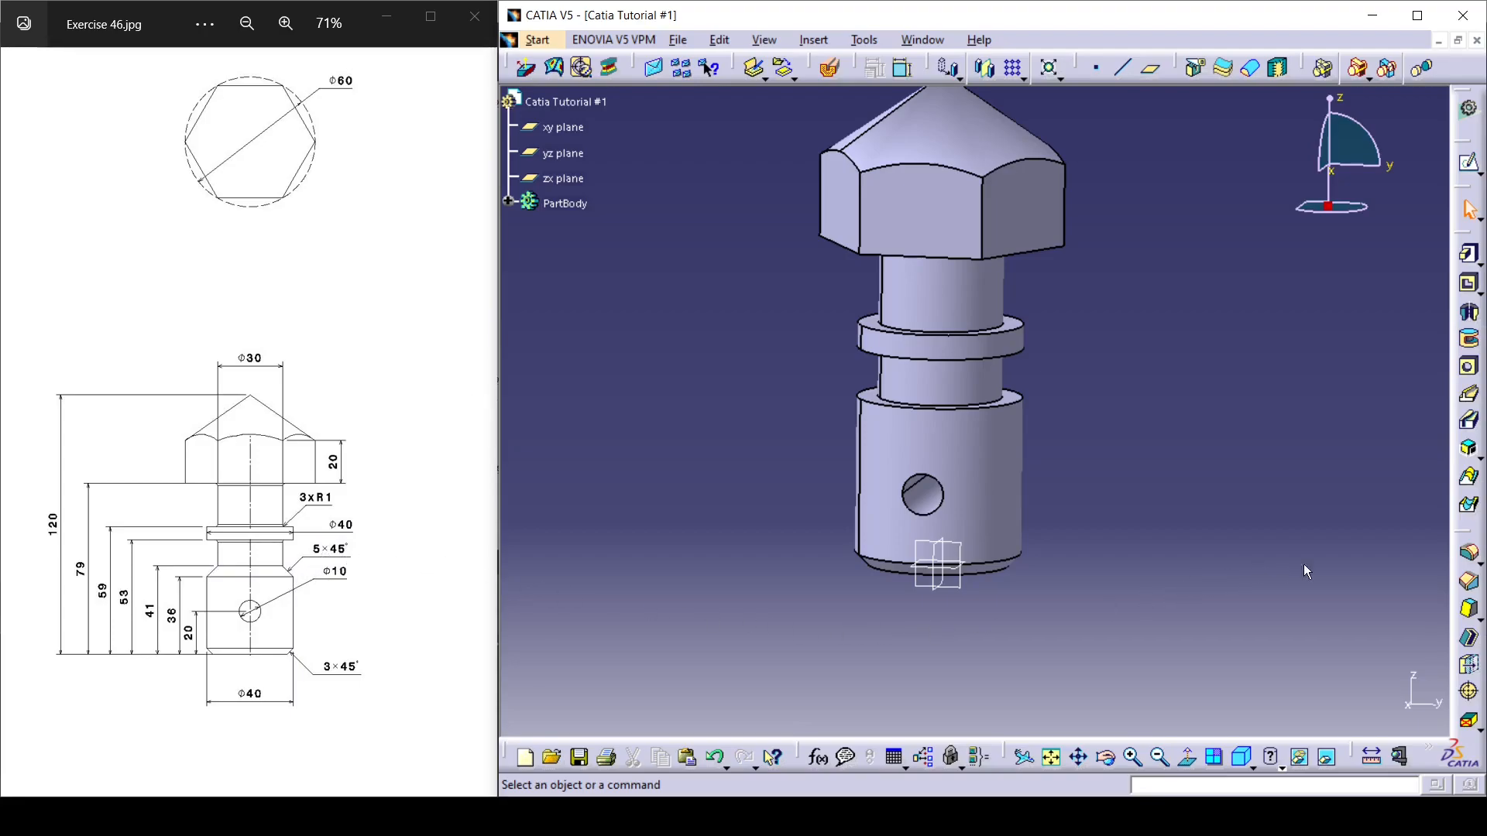
{"action": "left_click", "coordinate": [1469, 581]}
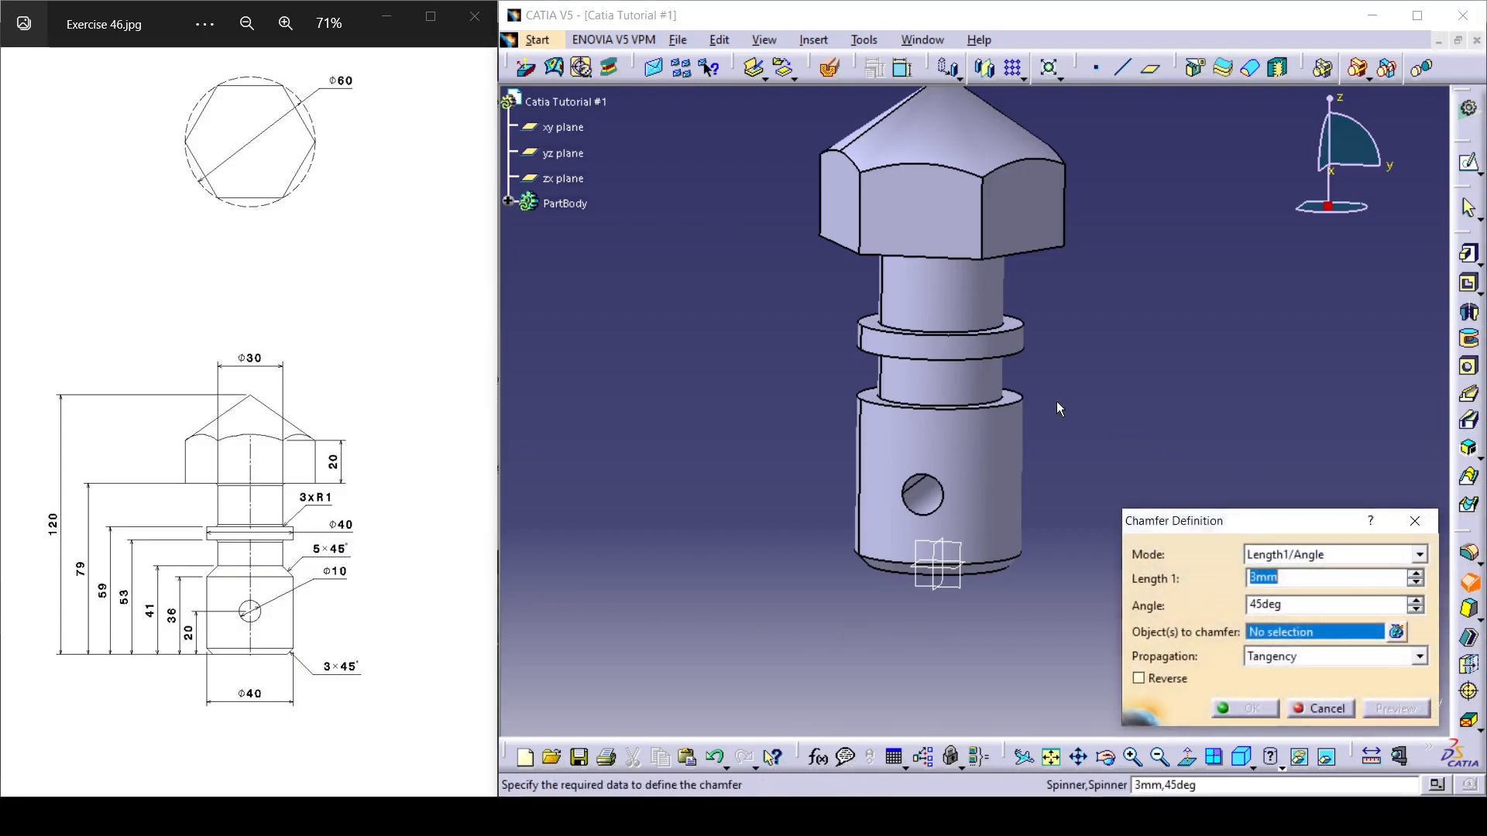
{"action": "middle_click_drag", "start_coordinate": [1056, 401], "coordinate": [844, 268], "text": "ctrl"}
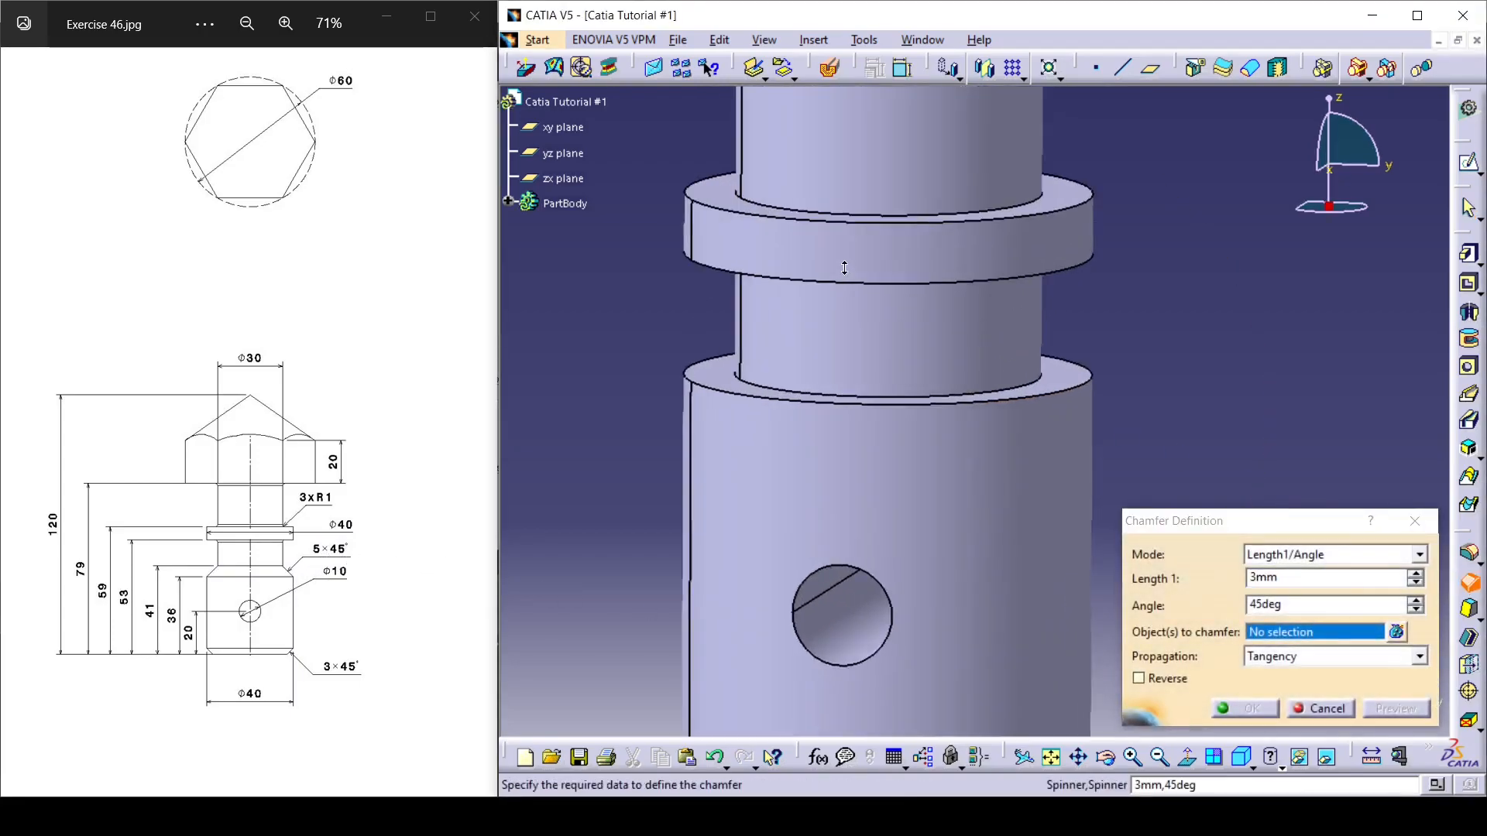
{"action": "left_click", "coordinate": [1098, 377]}
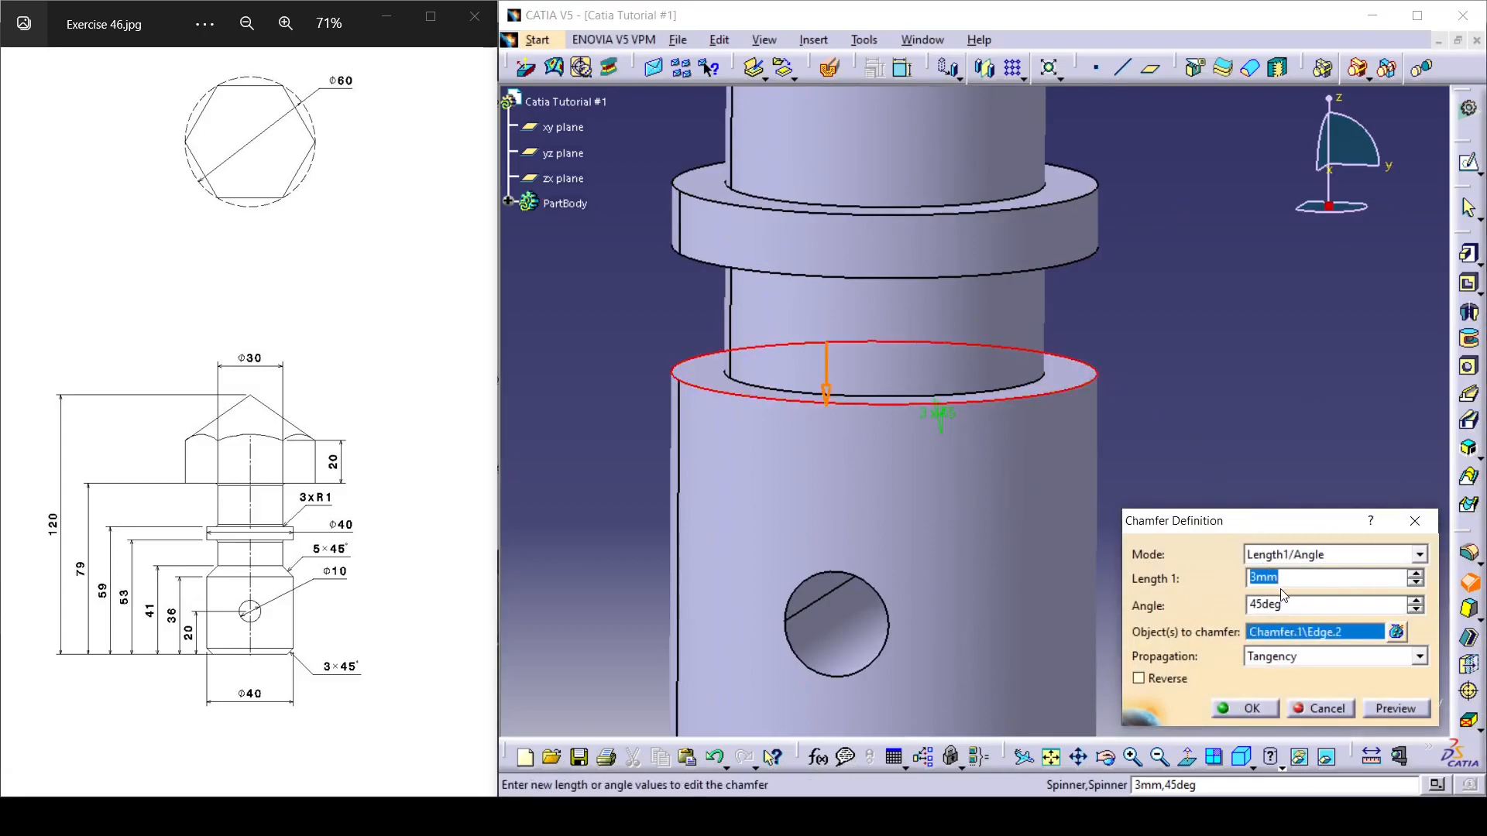
{"action": "type", "text": "5"}
{"action": "key", "text": "Return"}
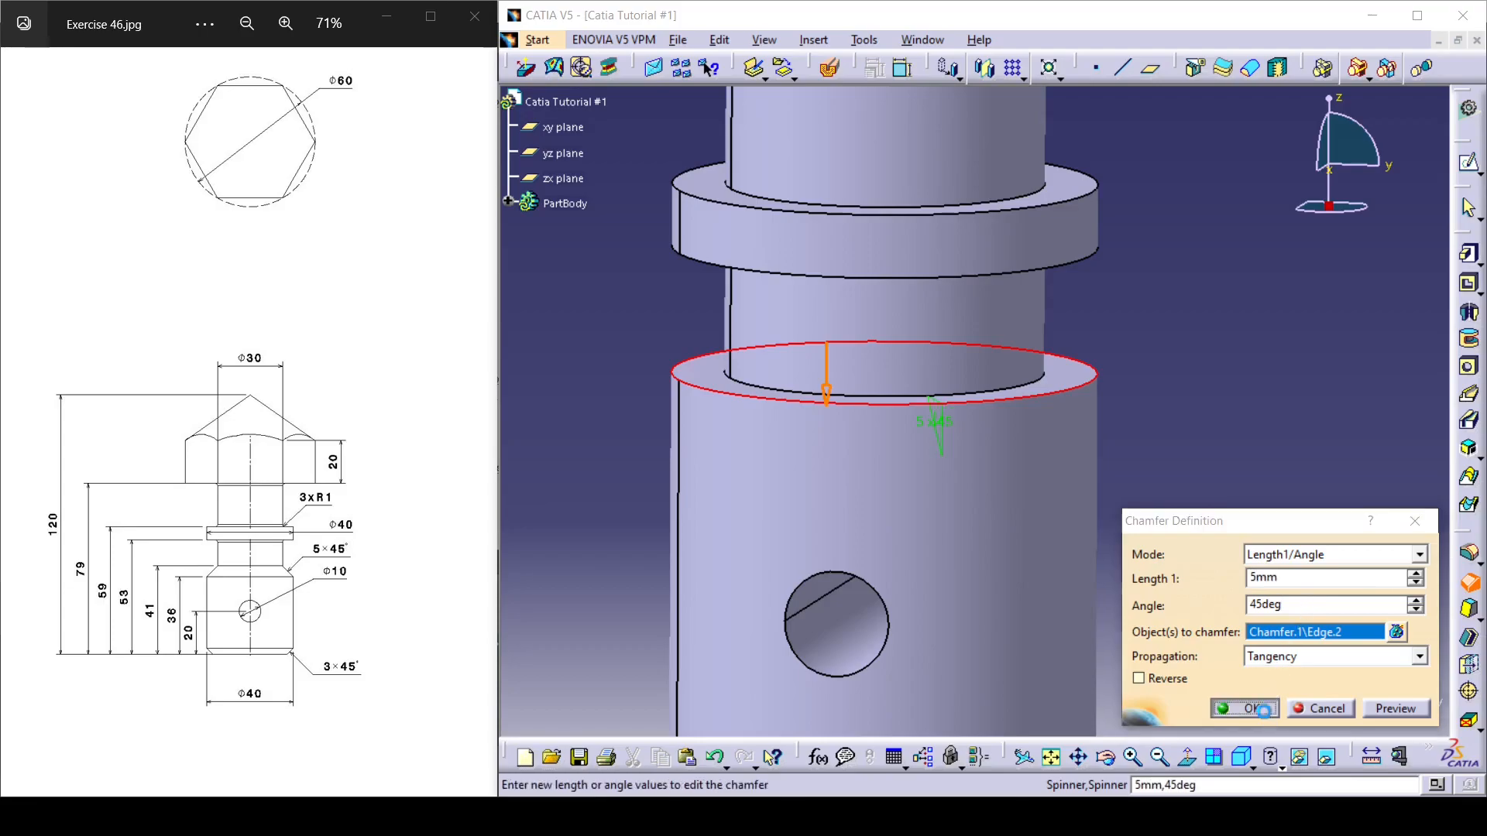
{"action": "left_click", "coordinate": [1252, 708]}
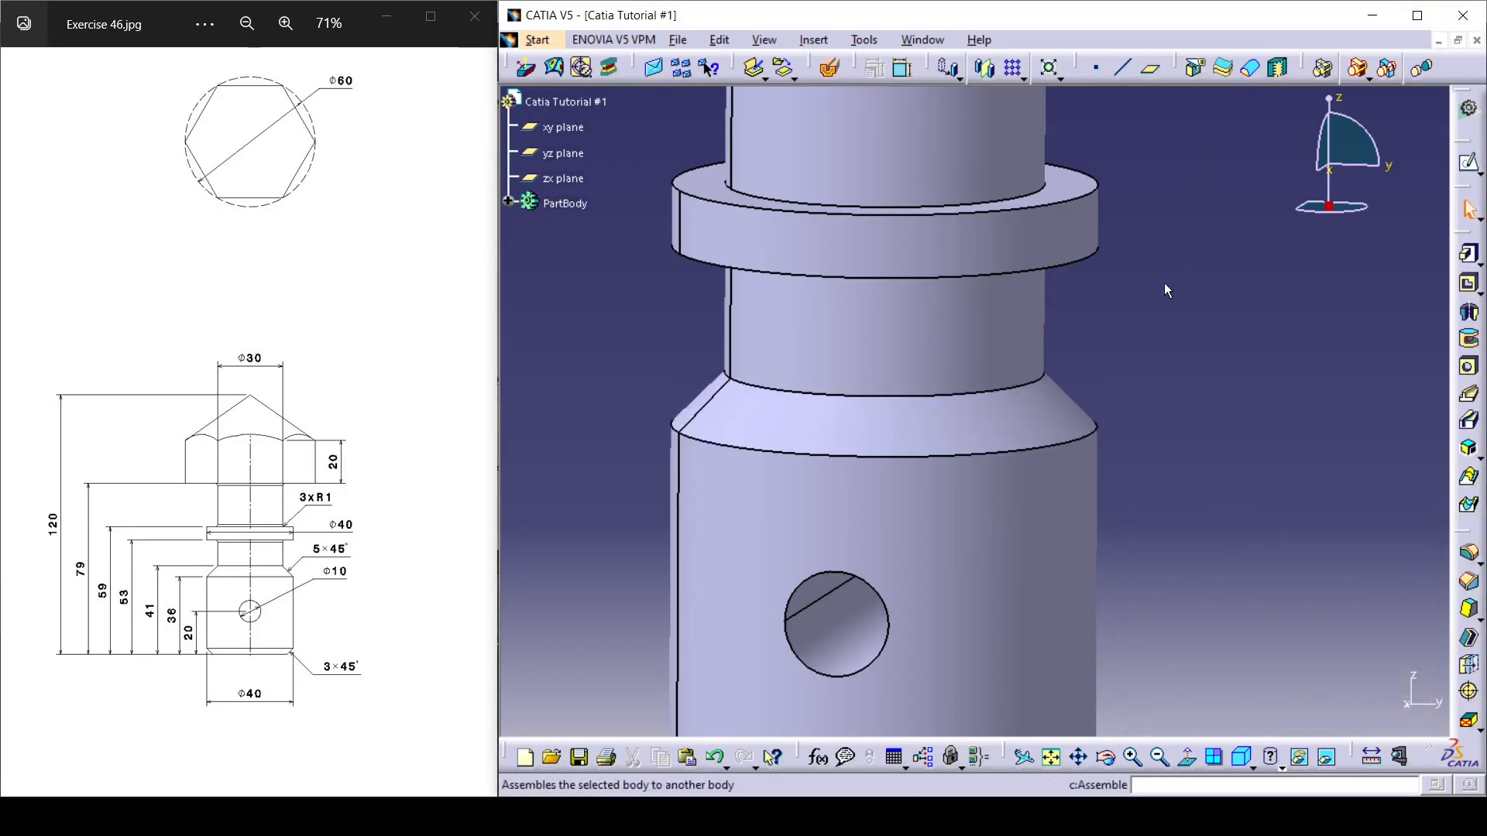
Fillet the shank edges on both sides of the collar and under the hexagonal head with a radius of 1 mm.
{"action": "middle_click_drag", "start_coordinate": [1160, 326], "coordinate": [1186, 416]}
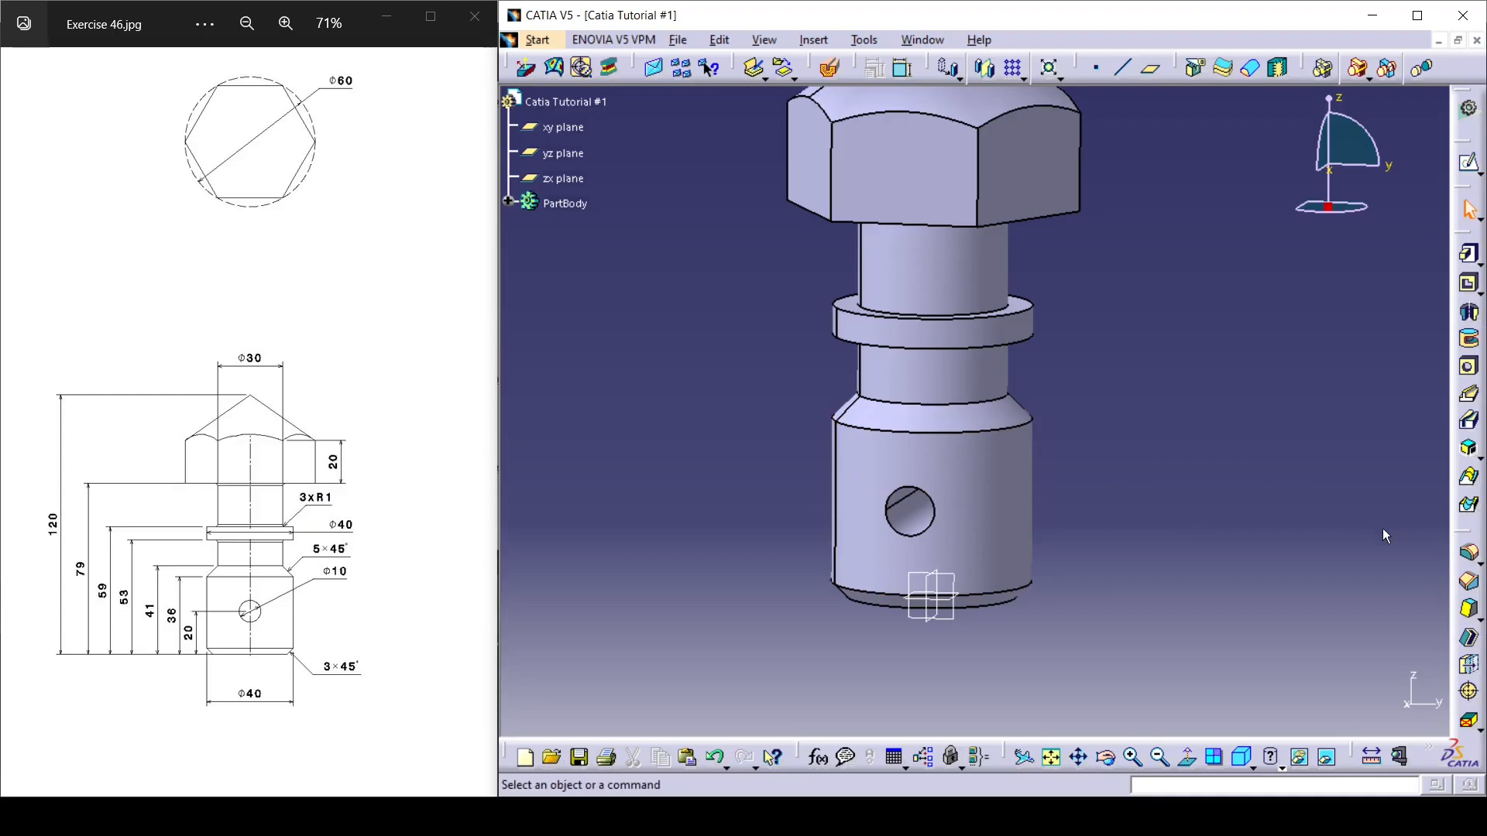
{"action": "left_click", "coordinate": [1470, 564]}
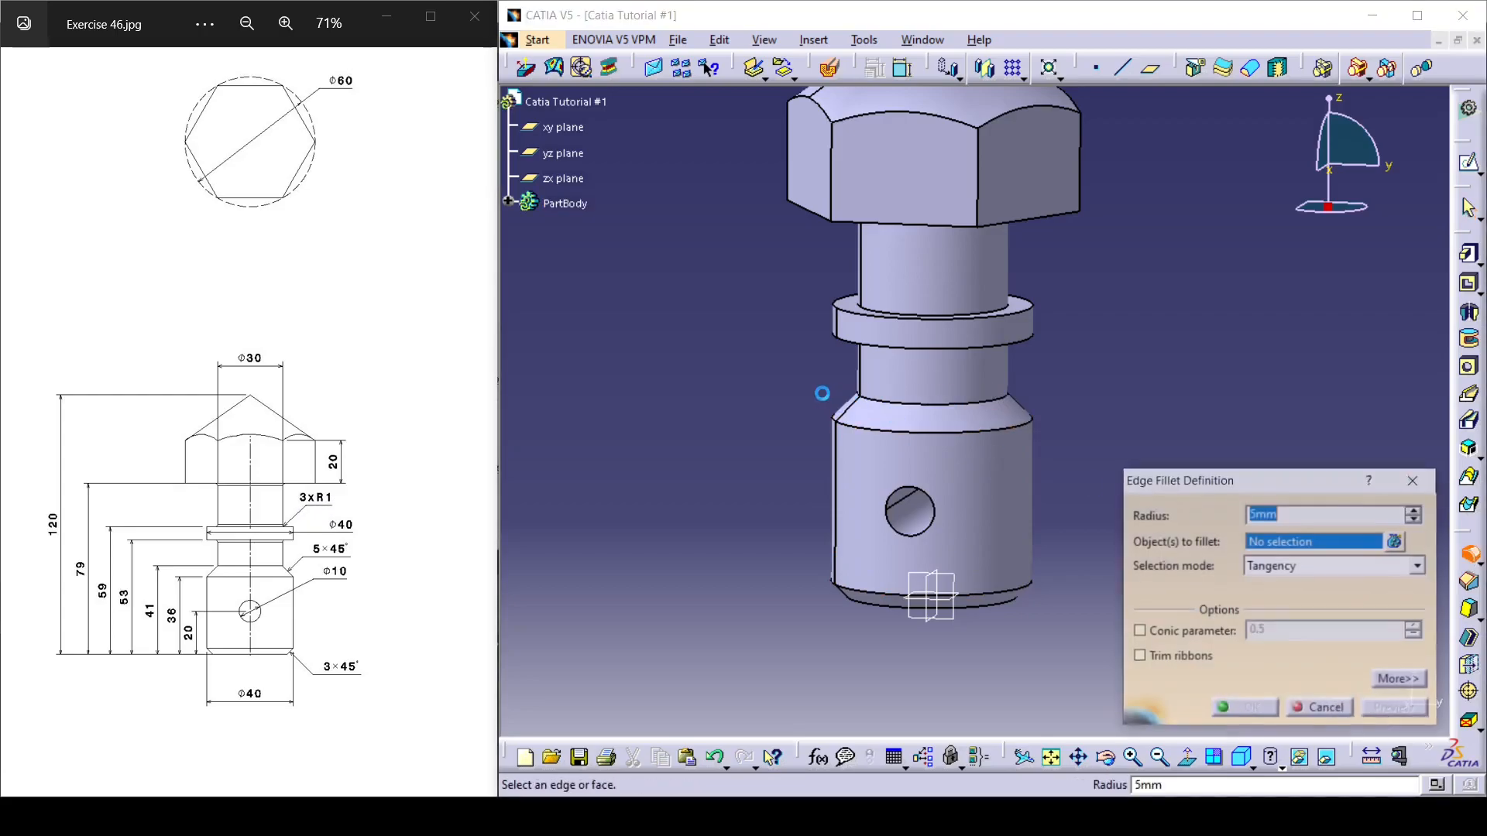
{"action": "middle_click_drag", "start_coordinate": [829, 392], "coordinate": [915, 329]}
{"action": "left_click", "coordinate": [1032, 348]}
{"action": "left_click", "coordinate": [1030, 331]}
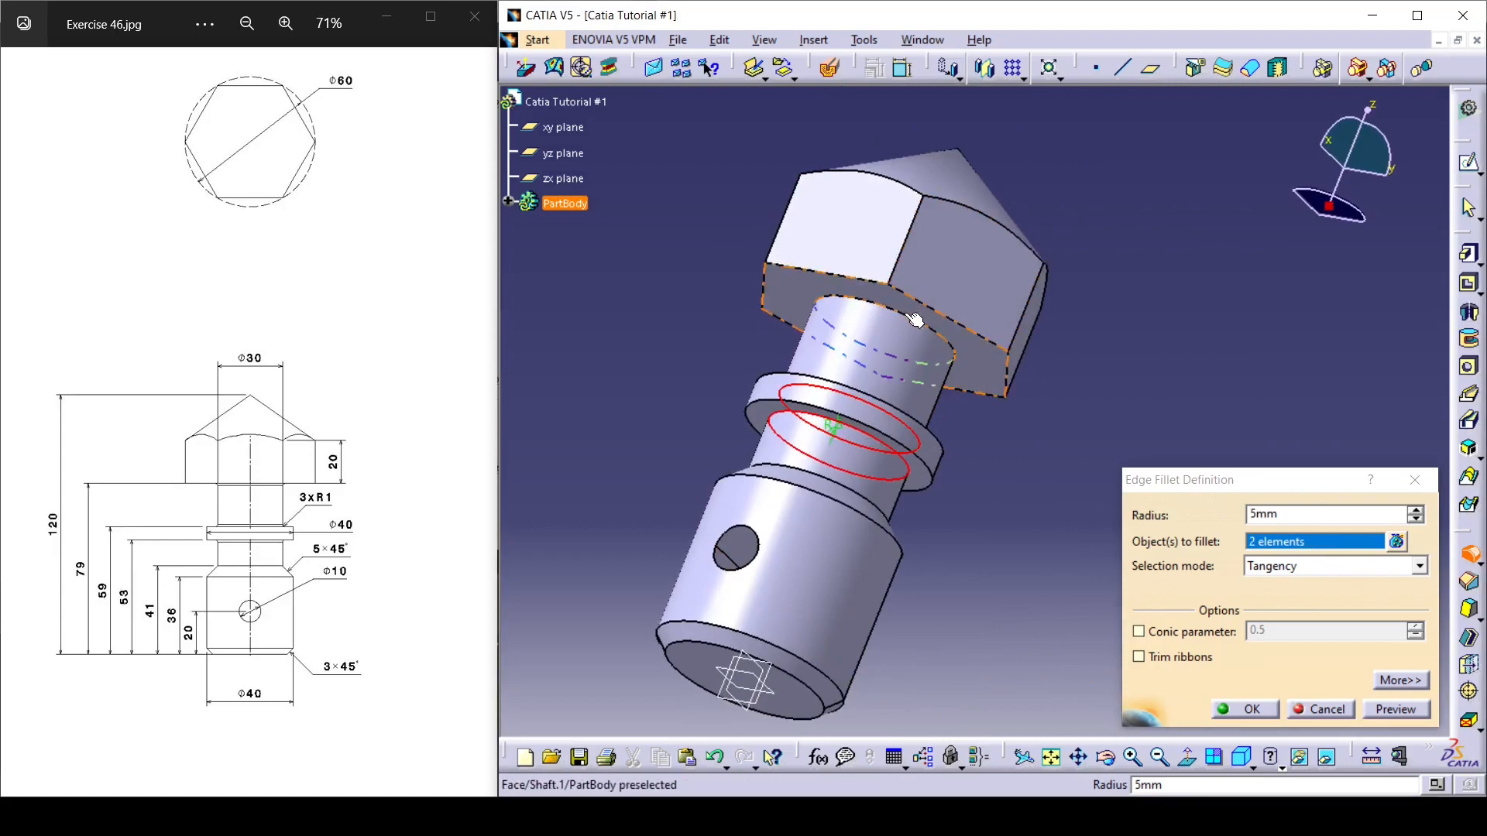
{"action": "left_click", "coordinate": [920, 331]}
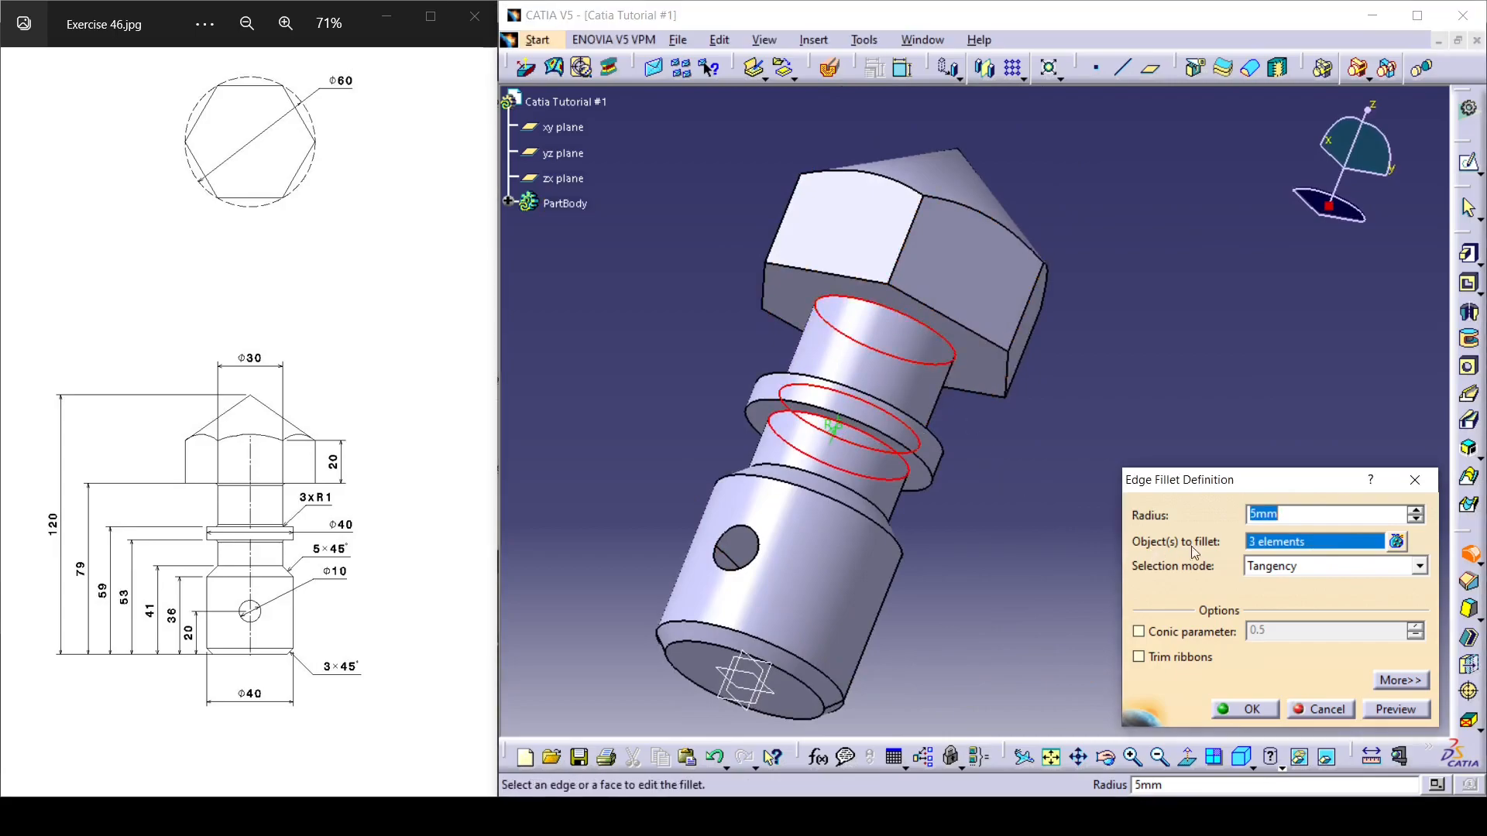
{"action": "type", "text": "1"}
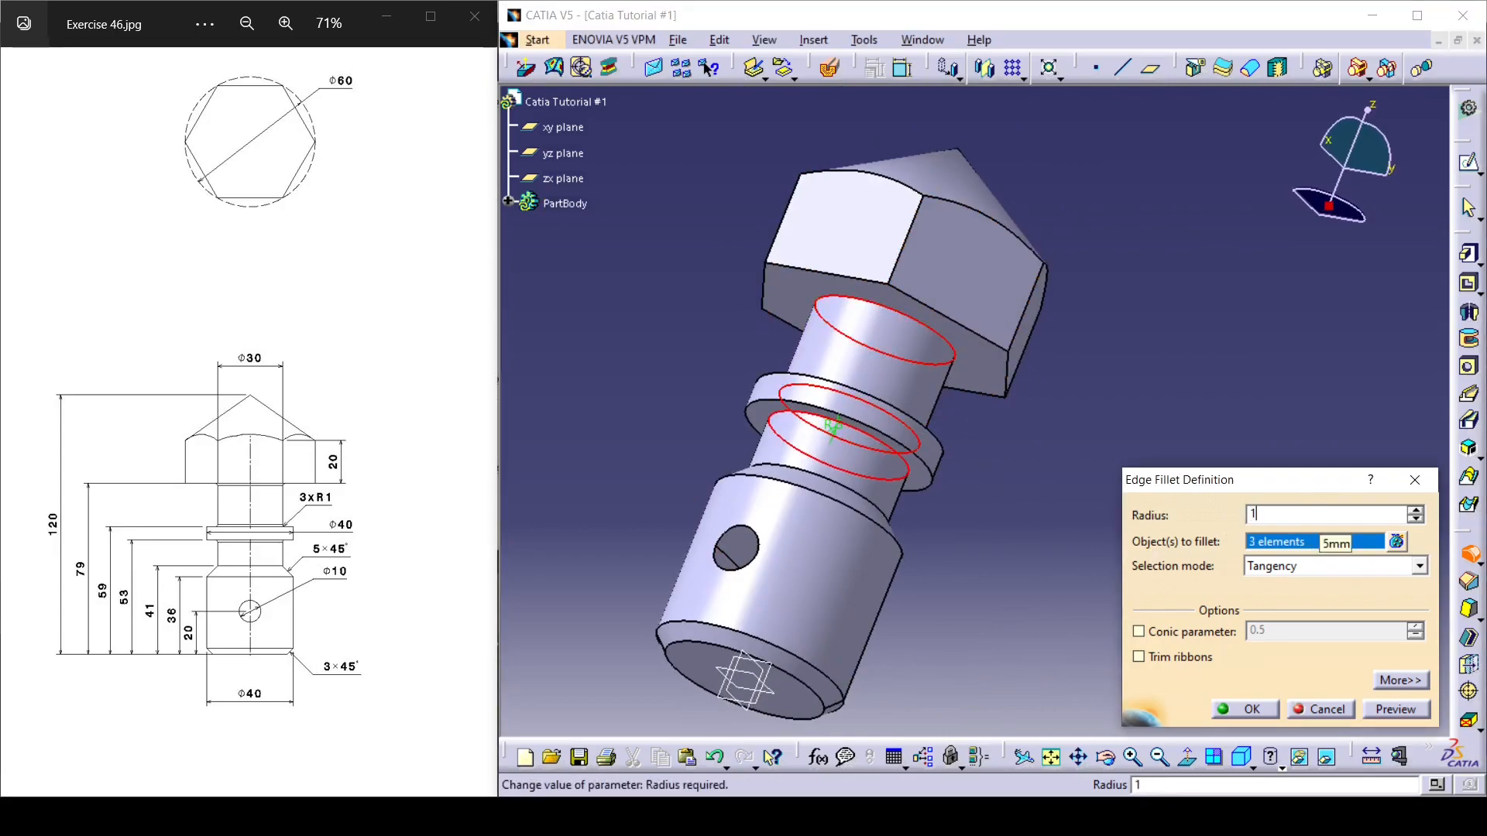
{"action": "key", "text": "Return"}
{"action": "left_click", "coordinate": [1166, 509]}
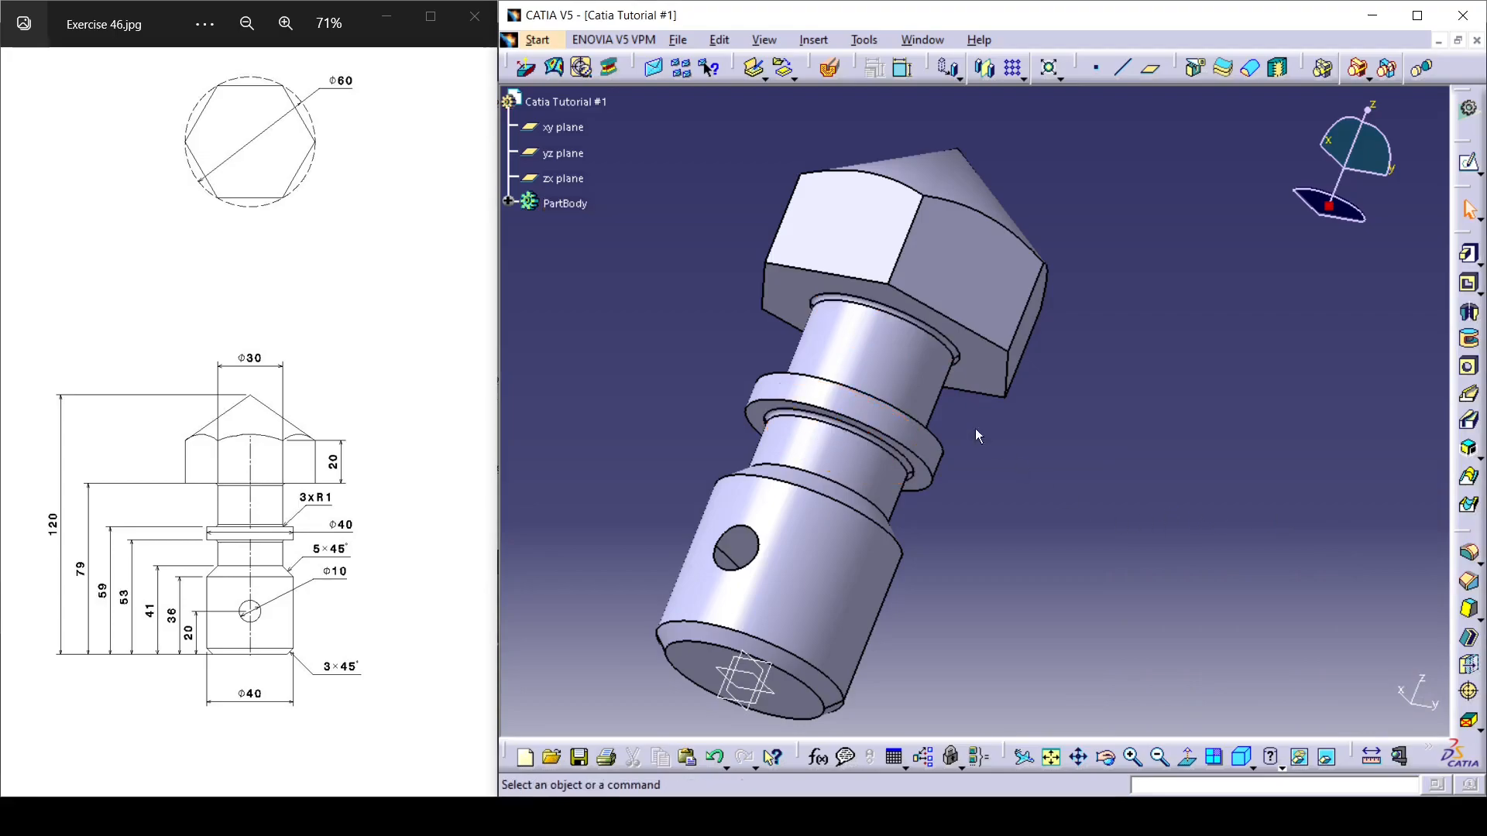
{"action": "middle_click_drag", "start_coordinate": [774, 363], "coordinate": [1011, 520]}
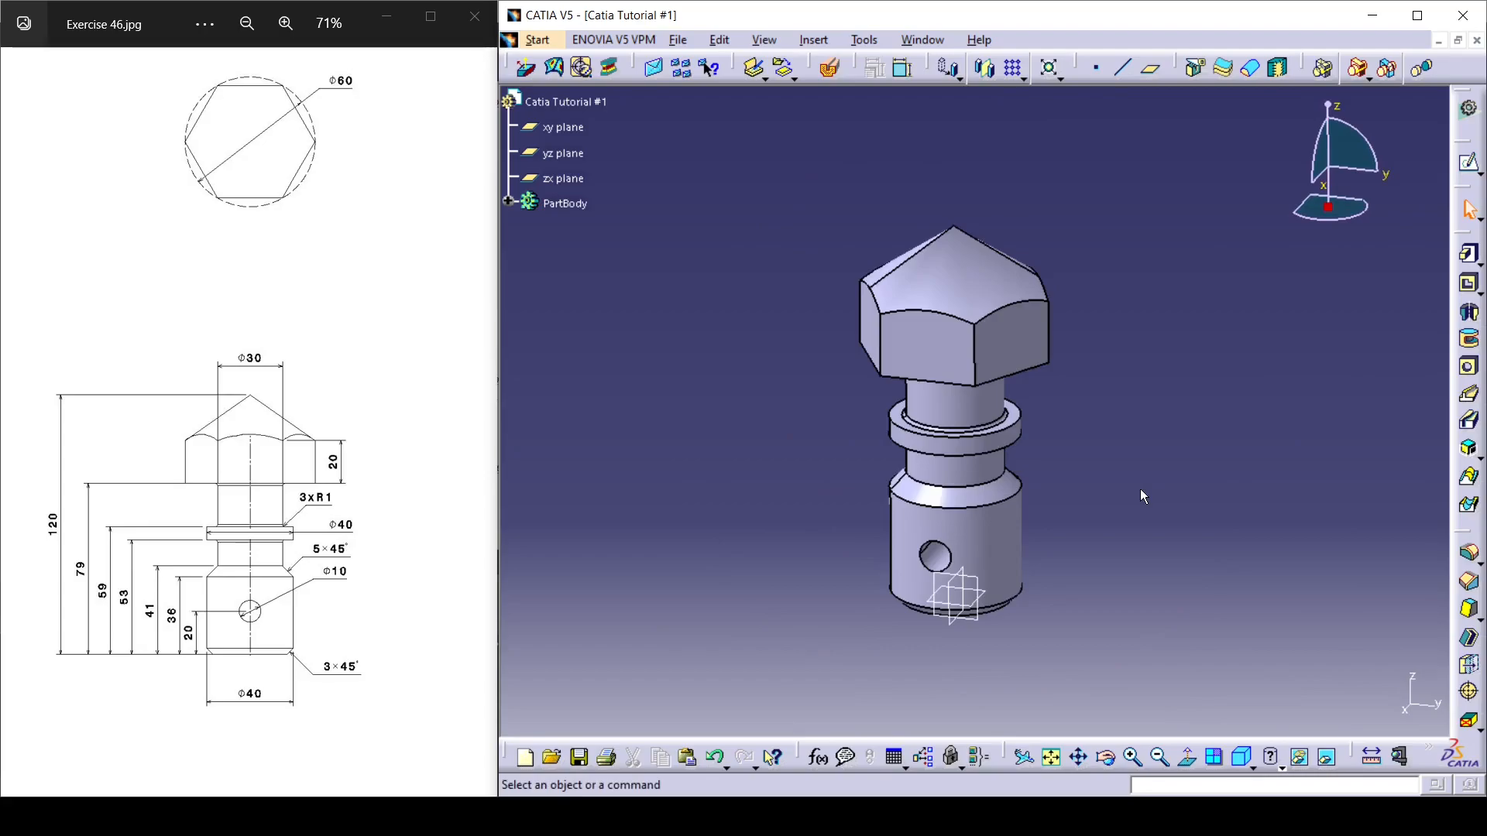